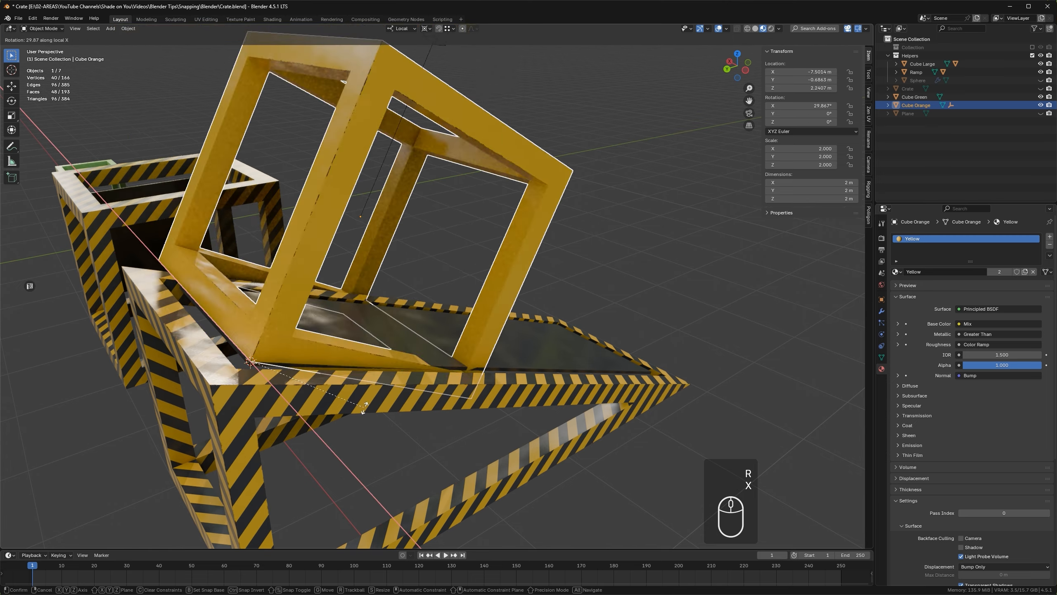
Rotate the orange cube about its local X axis from a snapped base to align it with the ramp, and start scaling it
{"action": "key", "text": "x"}
{"action": "key", "text": "b"}
{"action": "left_click", "coordinate": [500, 279]}
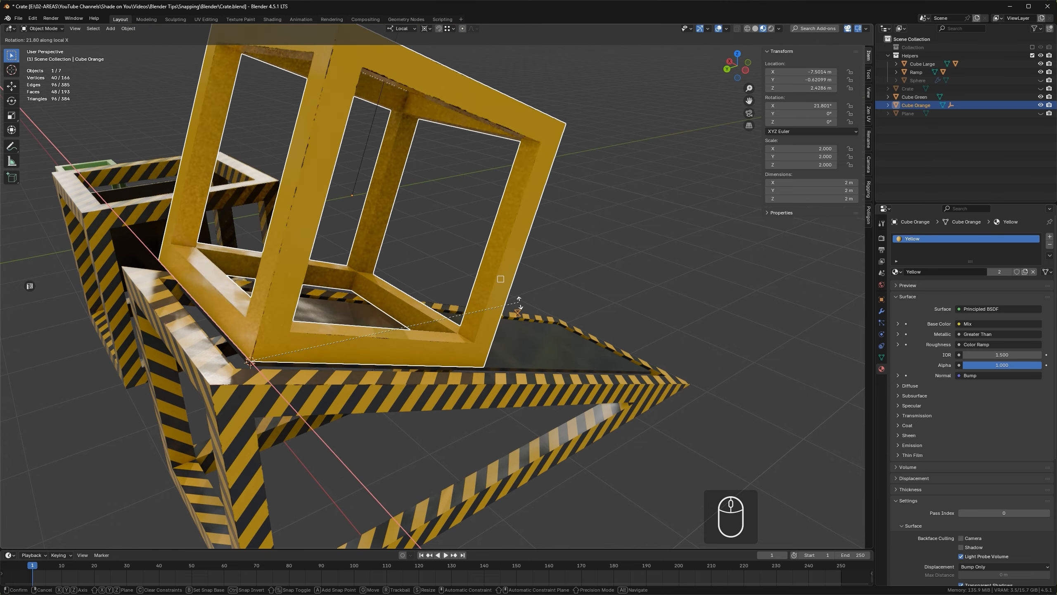
{"action": "left_click", "coordinate": [684, 385]}
{"action": "middle_click_drag", "start_coordinate": [344, 311], "coordinate": [352, 352]}
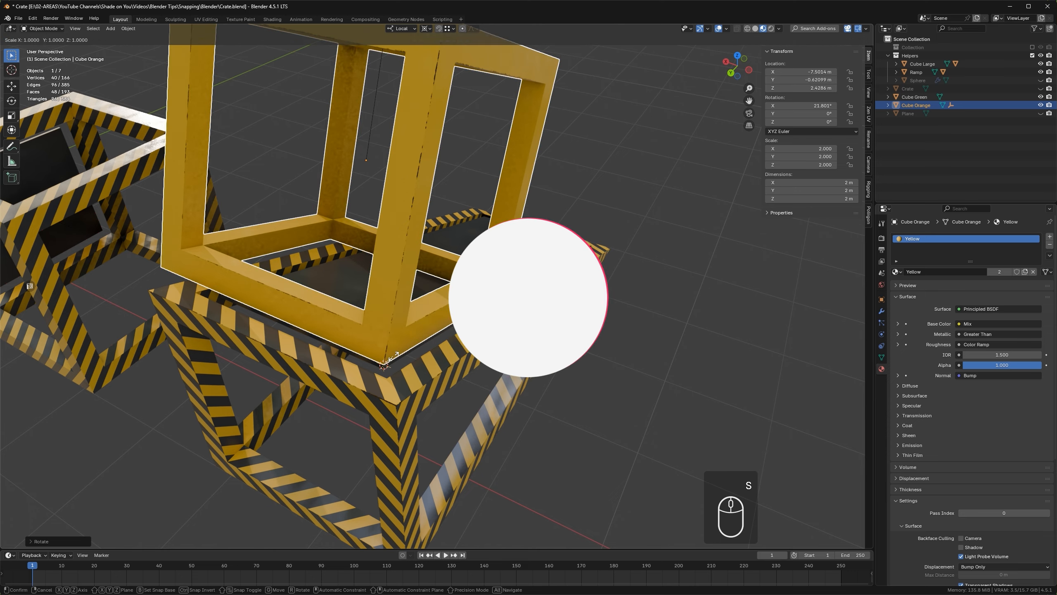
{"action": "key", "text": "s"}
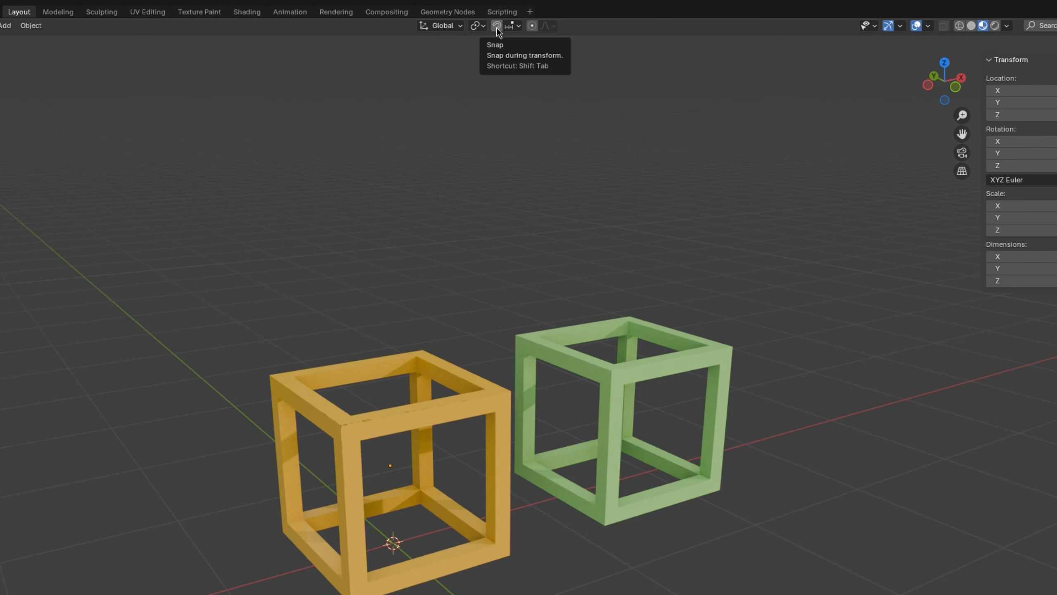
Turn on snapping and move the orange cube so that its origin lies at the world origin
{"action": "left_click", "coordinate": [496, 26]}
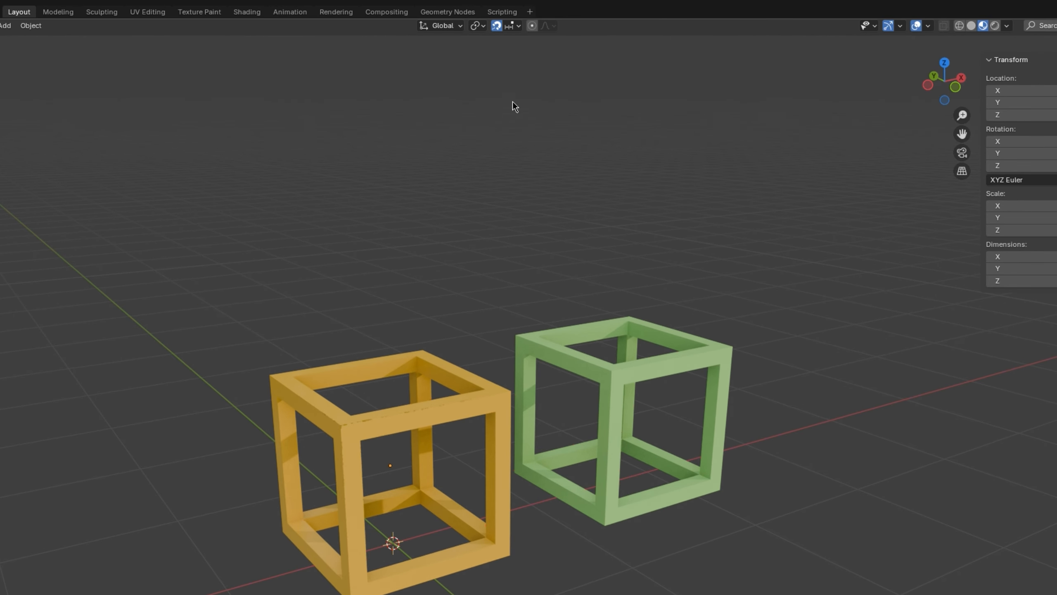
{"action": "left_click", "coordinate": [478, 409]}
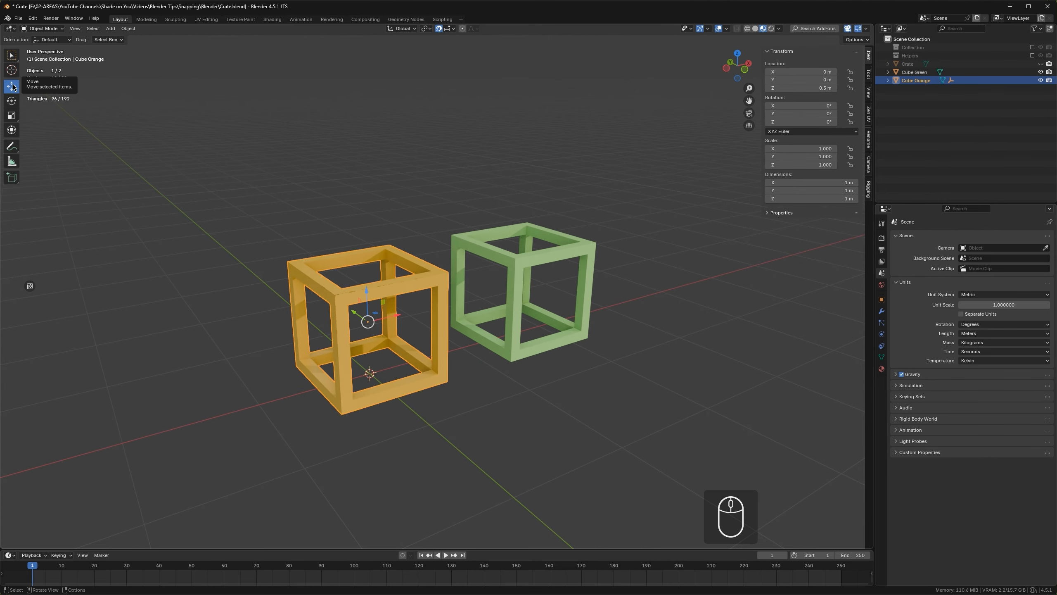
{"action": "left_click_drag", "start_coordinate": [396, 316], "coordinate": [369, 366]}
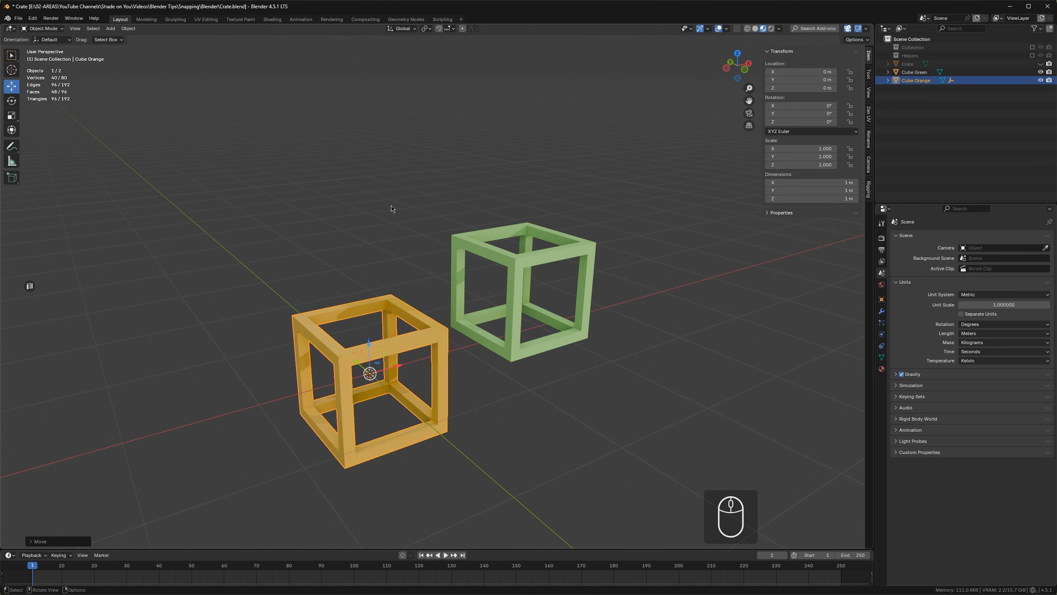
Toggle snapping repeatedly, leaving it on, and try moving the orange cube with precision snapping
{"action": "key", "text": "shift+Tab"}
{"action": "key", "text": "shift+Tab"}
{"action": "key", "text": "shift+Tab"}
{"action": "key", "text": "shift+Tab"}
{"action": "key", "text": "shift+Tab"}
{"action": "key", "text": "shift+Tab"}
{"action": "key", "text": "shift+Tab"}
{"action": "key", "text": "shift+Tab"}
{"action": "key", "text": "shift+Tab"}
{"action": "key", "text": "shift+Tab"}
{"action": "key", "text": "shift+Tab"}
{"action": "key", "text": "shift+Tab"}
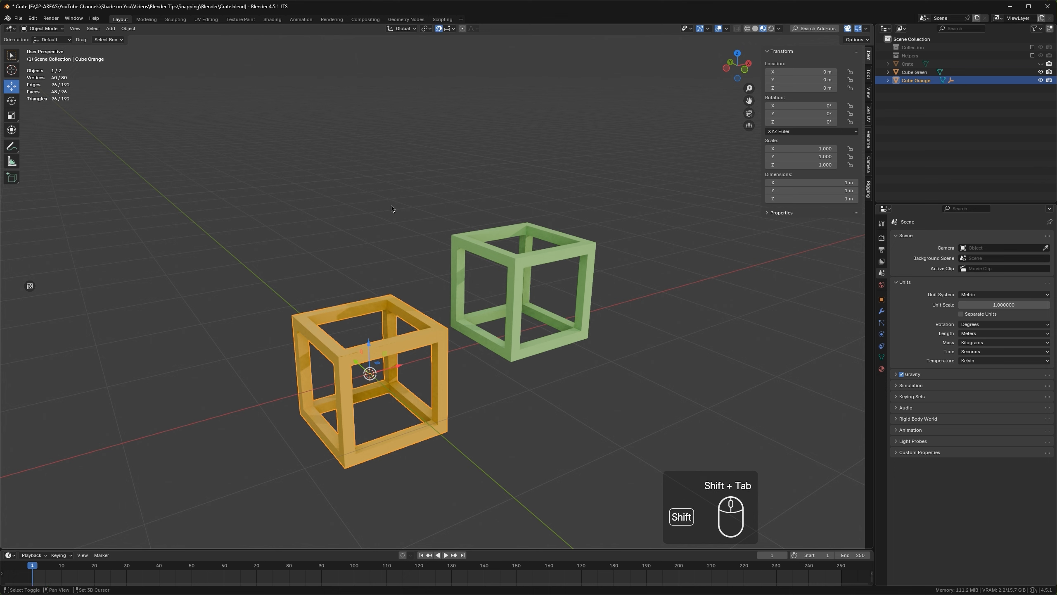
{"action": "left_click_drag", "start_coordinate": [375, 381], "coordinate": [281, 230], "text": "shift"}
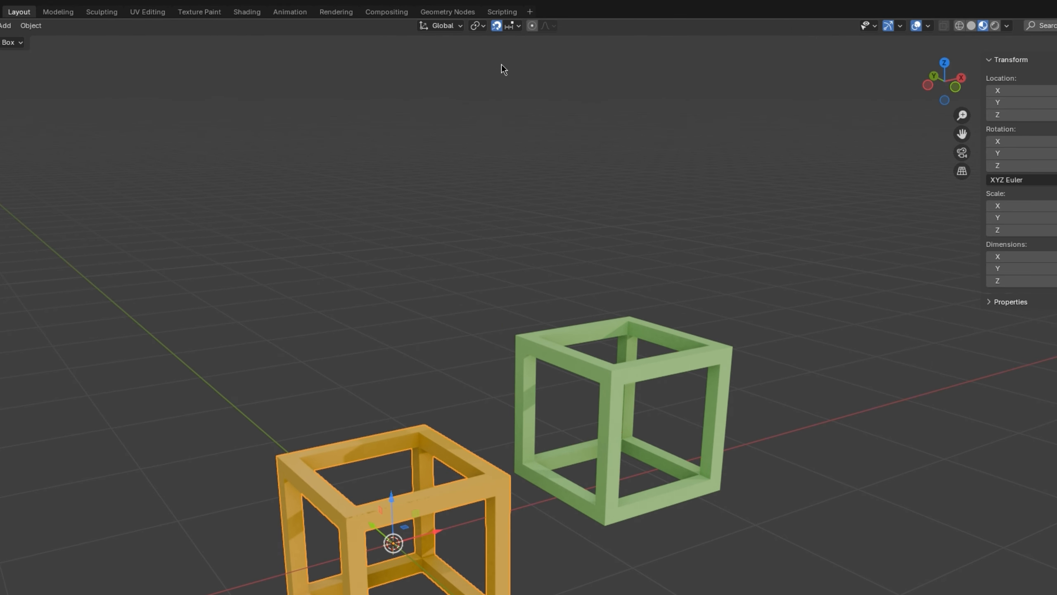
Turn snapping off and try moving the orange cube upward and back to the world origin
{"action": "key", "text": "shift+Tab"}
{"action": "key", "text": "shift+Tab"}
{"action": "key", "text": "shift+Tab"}
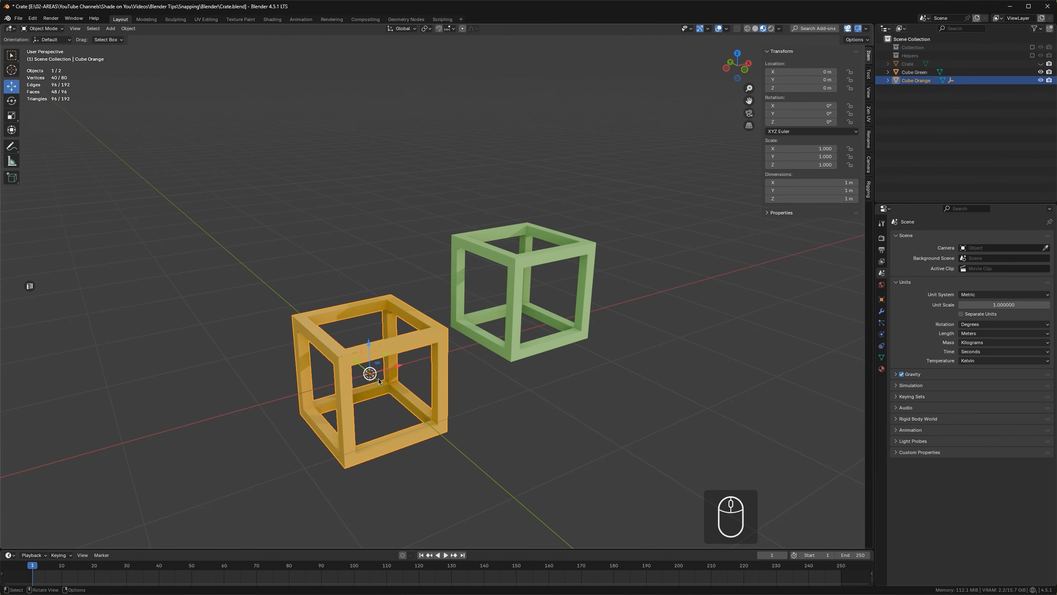
{"action": "left_click", "coordinate": [357, 365]}
{"action": "left_click_drag", "start_coordinate": [357, 365], "coordinate": [372, 304]}
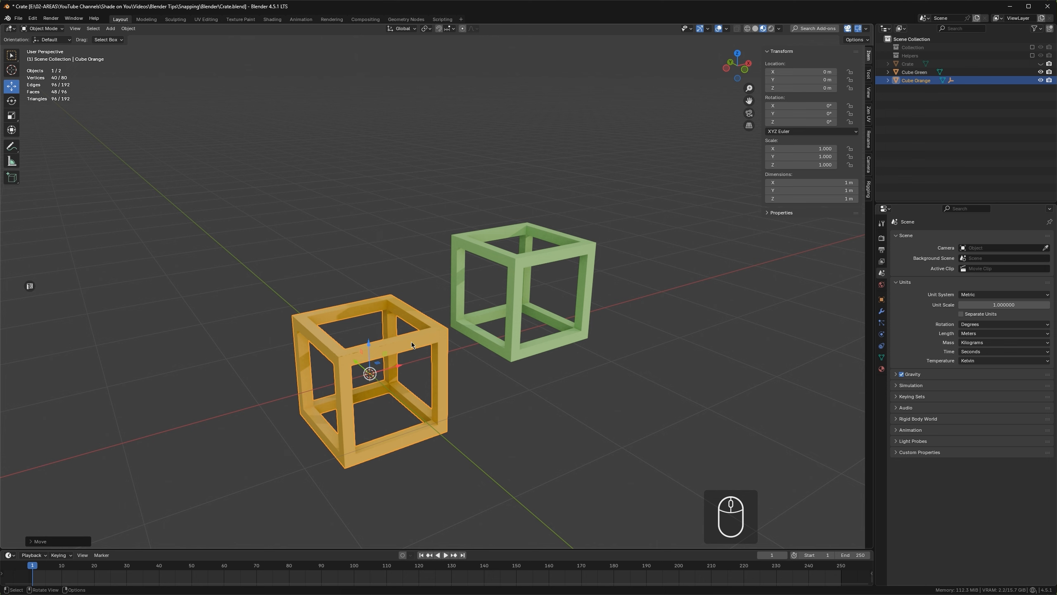
Try rotating the orange cube -45° about the global Z axis with temporary increment snapping
{"action": "key", "text": "r"}
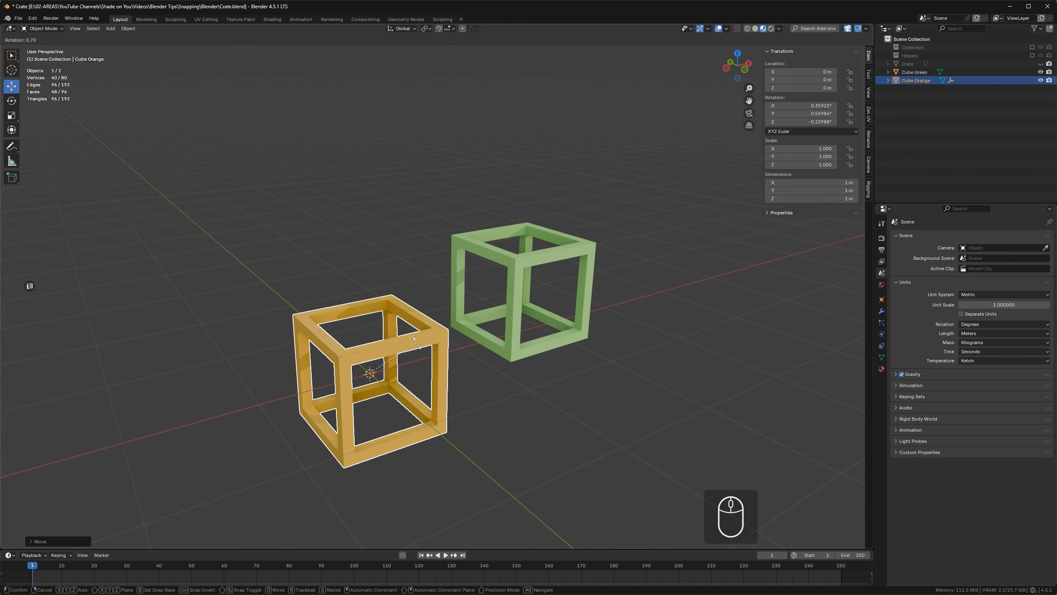
{"action": "key", "text": "z"}
{"action": "key", "text": "ctrl"}
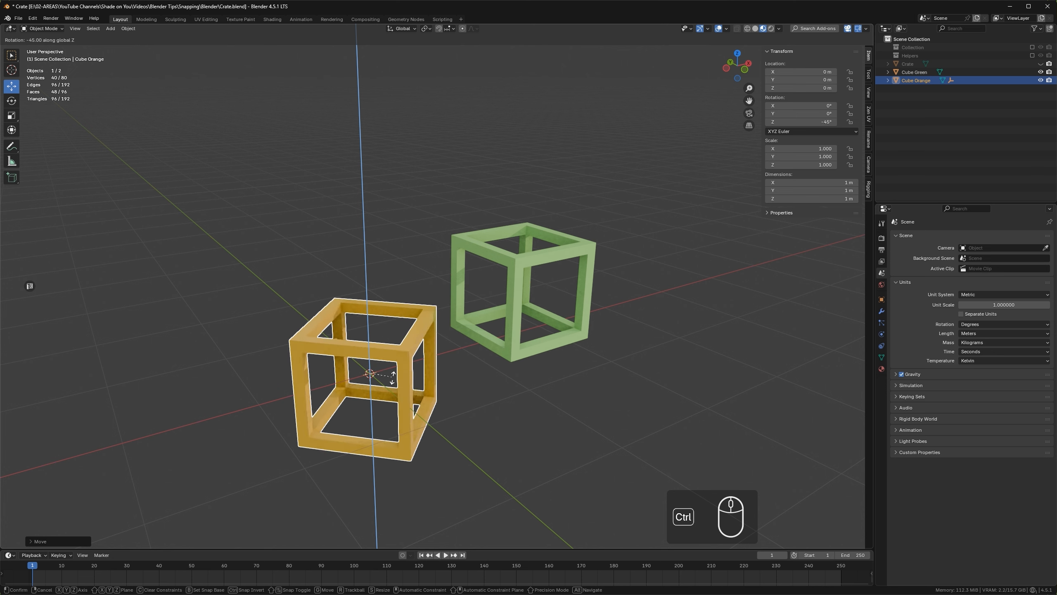
{"action": "right_click", "coordinate": [392, 373]}
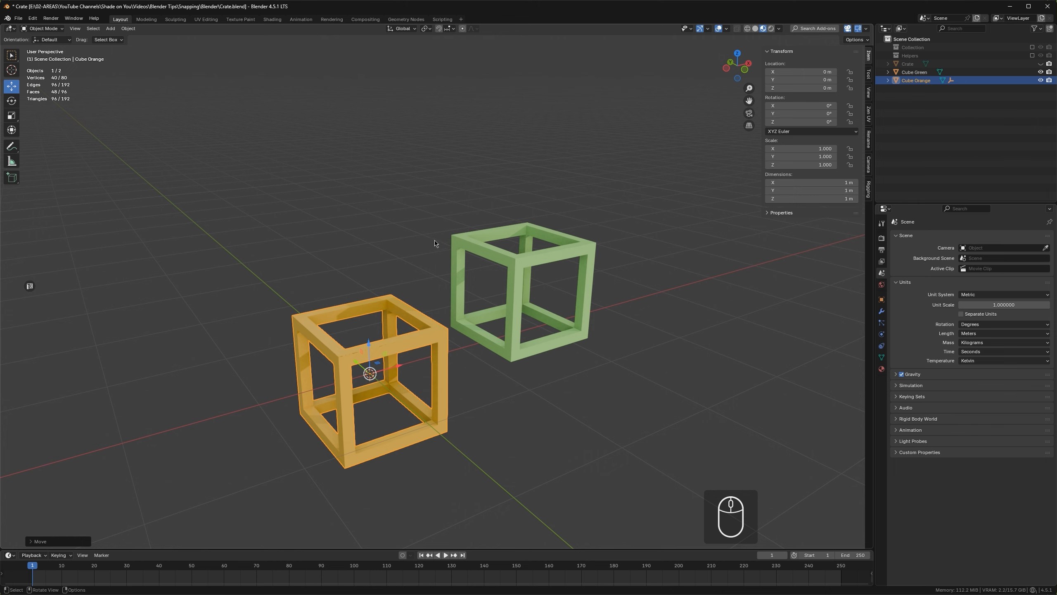
Review the rotation increment in the snapping settings and turn snapping on
{"action": "left_click", "coordinate": [450, 28]}
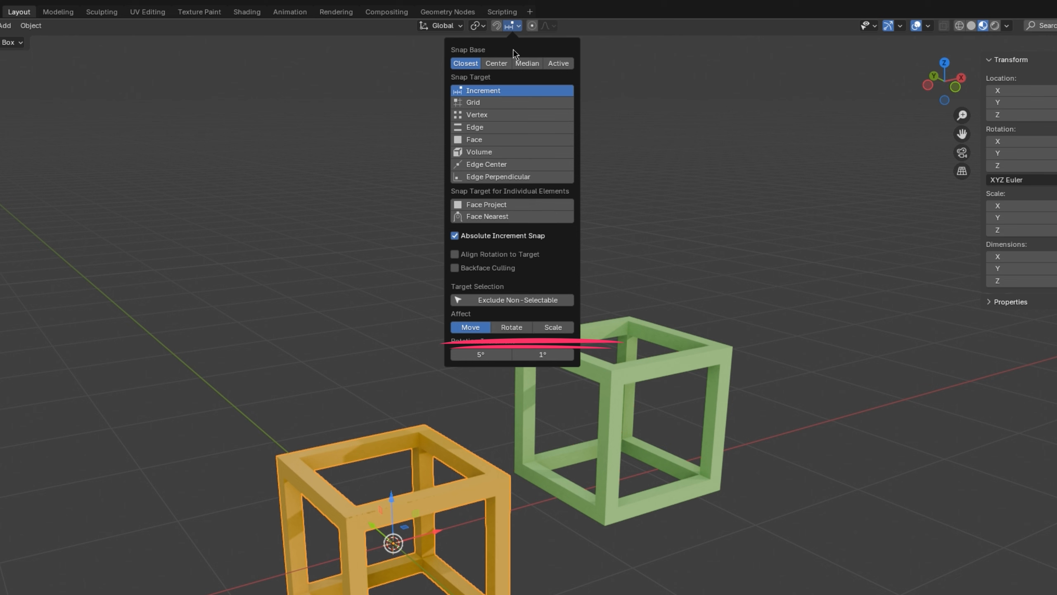
{"action": "left_click", "coordinate": [496, 25]}
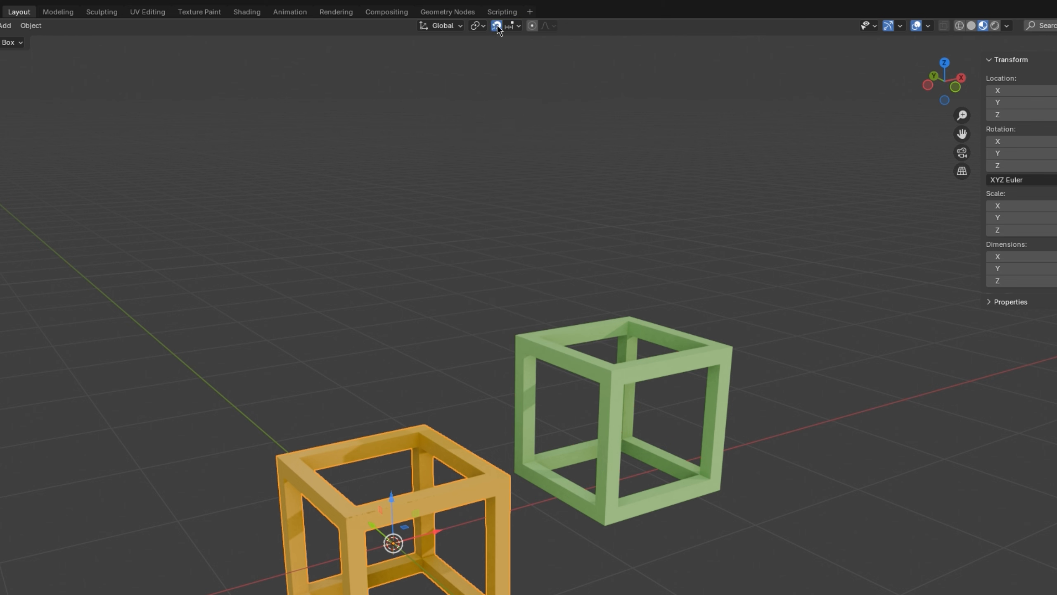
{"action": "left_click", "coordinate": [519, 27]}
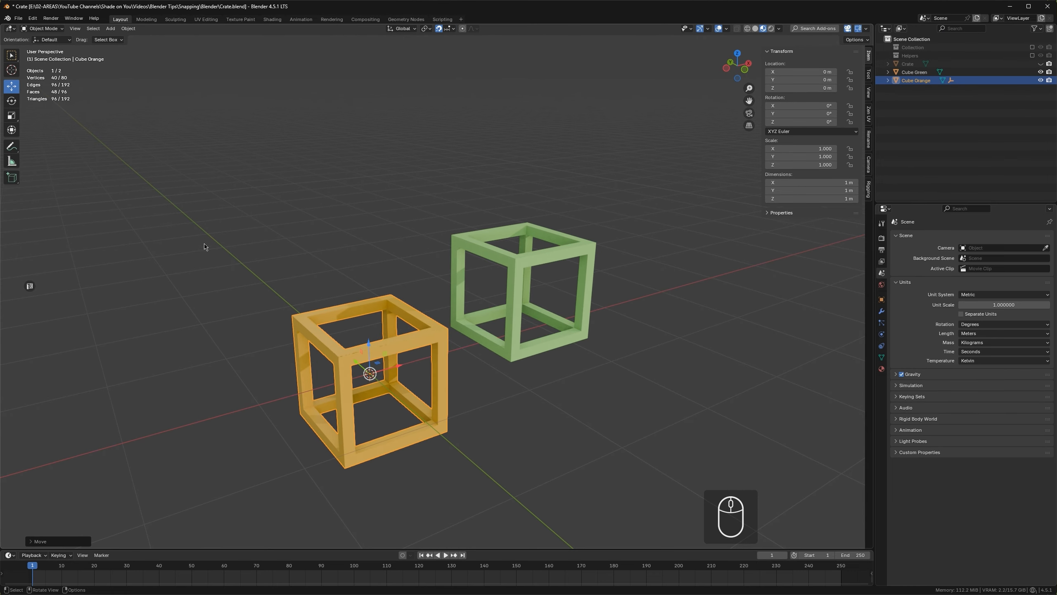
Rotate the orange cube in snapped increments about the global Z axis to 60° with the Rotate tool
{"action": "left_click", "coordinate": [12, 102]}
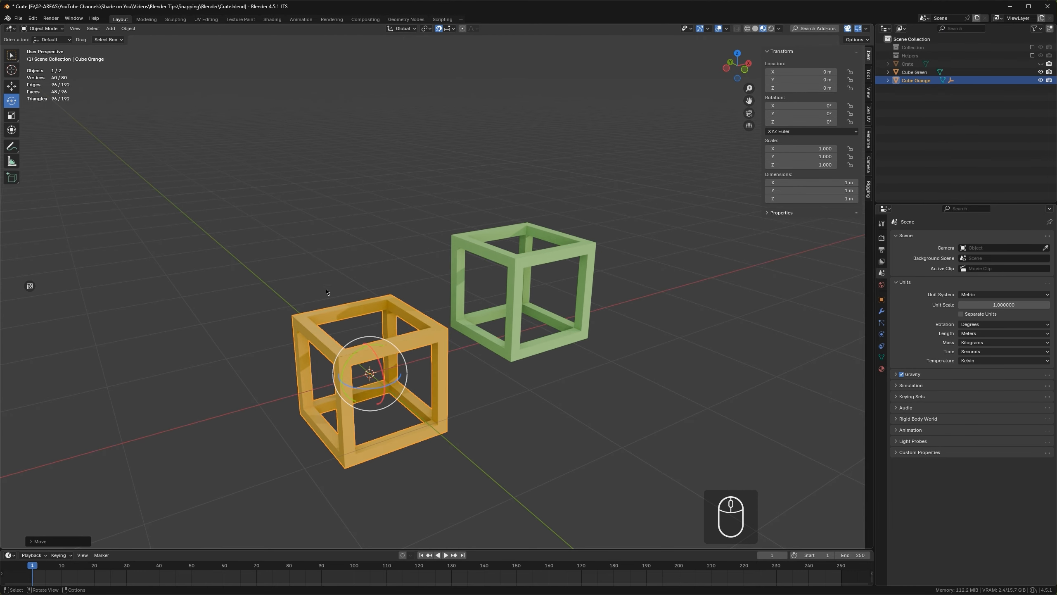
{"action": "mouse_move", "coordinate": [365, 389]}
{"action": "left_mouse_down"}
{"action": "mouse_move", "coordinate": [383, 391]}
{"action": "mouse_move", "coordinate": [354, 378]}
{"action": "left_mouse_up"}
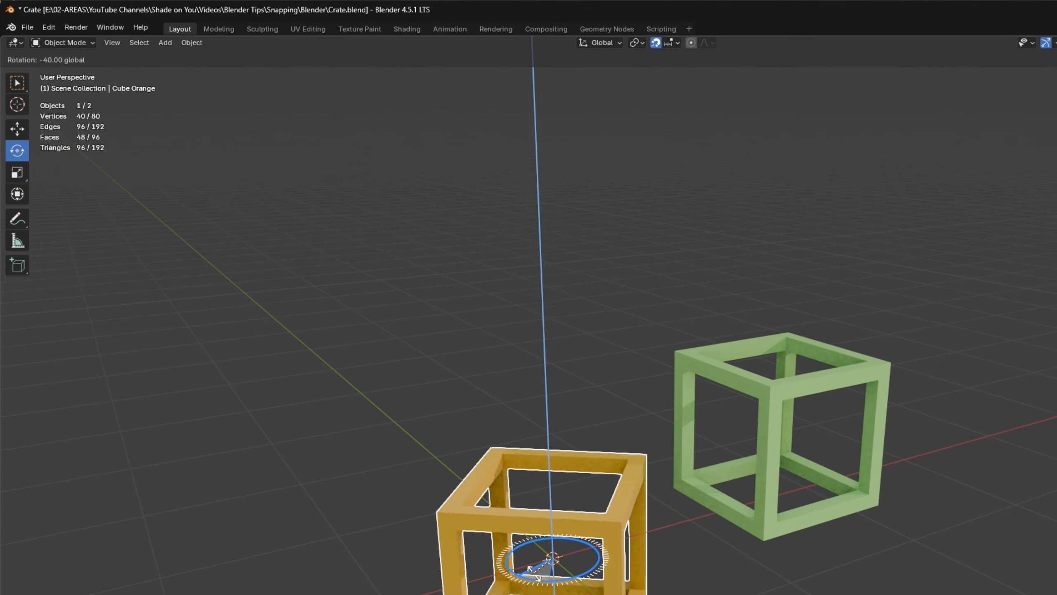
{"action": "left_click_drag", "start_coordinate": [530, 568], "coordinate": [595, 587], "text": "ctrl"}
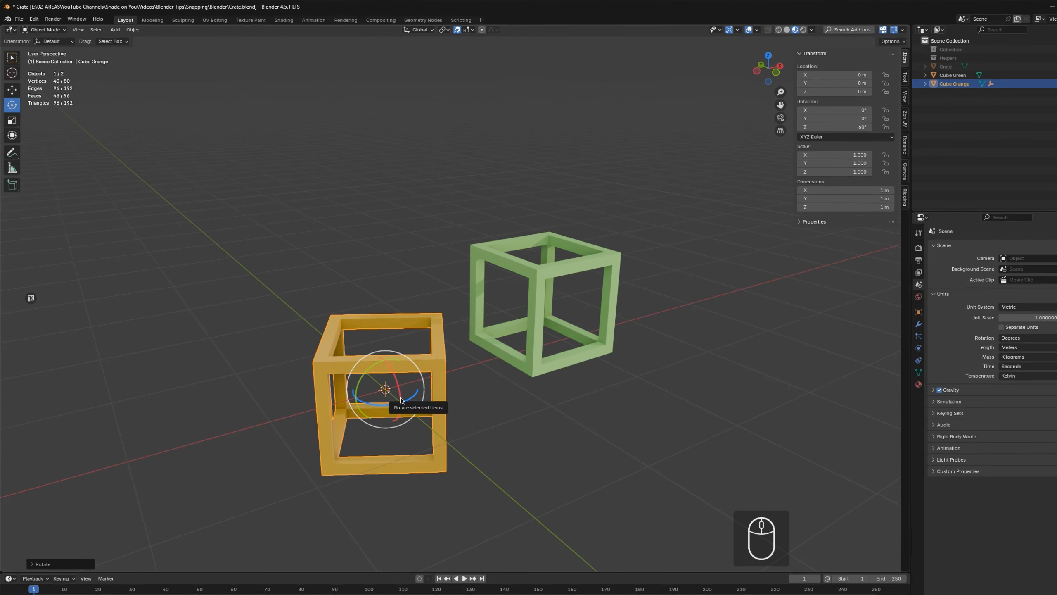
Scale the orange cube uniformly to about 1.16, trying temporary snapping during the scaling
{"action": "key", "text": "s"}
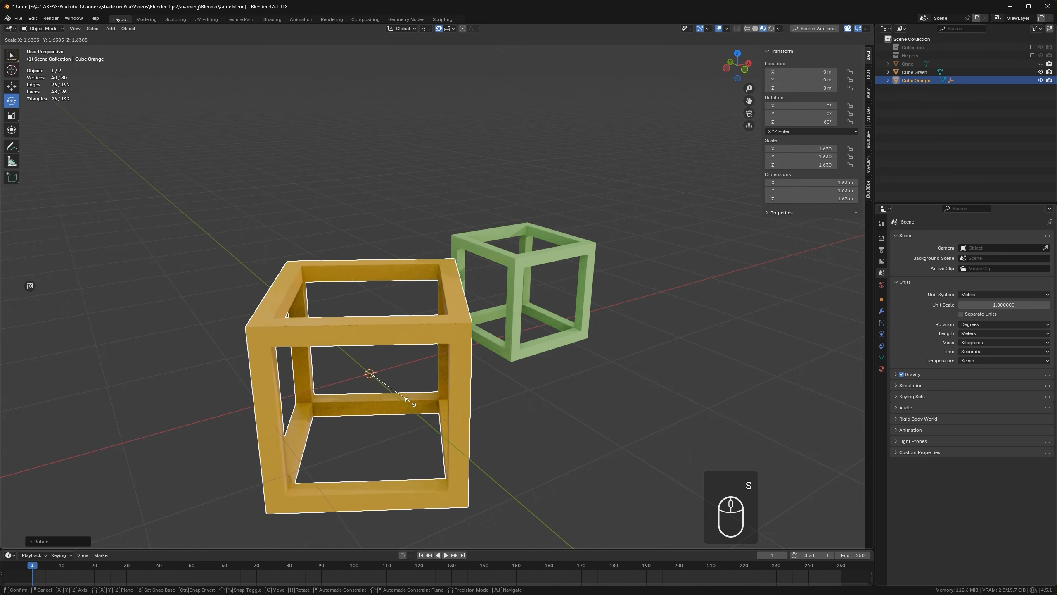
{"action": "key", "text": "ctrl"}
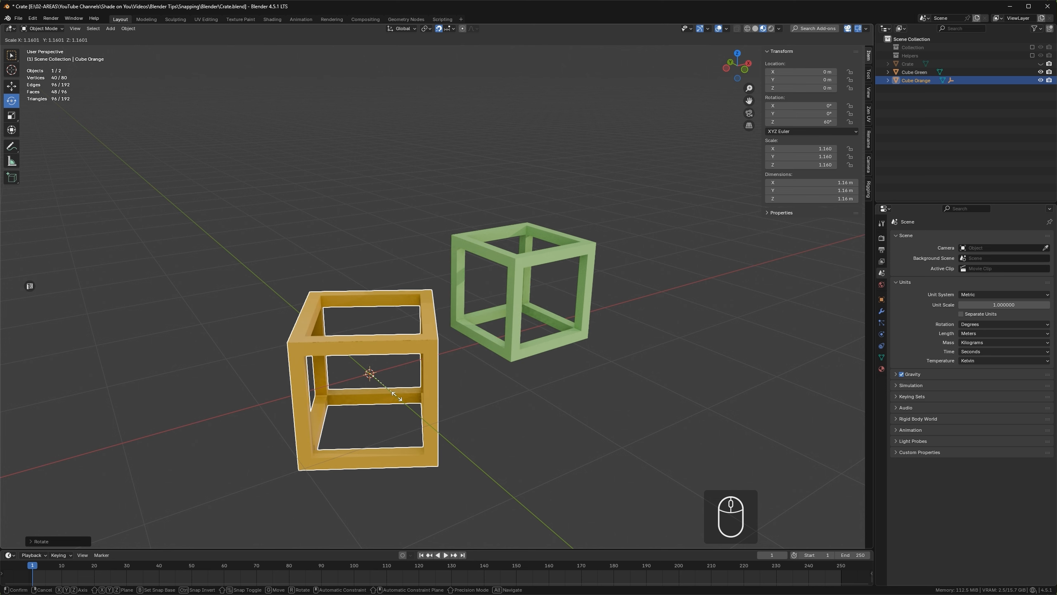
{"action": "left_click", "coordinate": [398, 393]}
Set the snap target to Grid in the snapping settings
{"action": "left_click", "coordinate": [449, 29]}
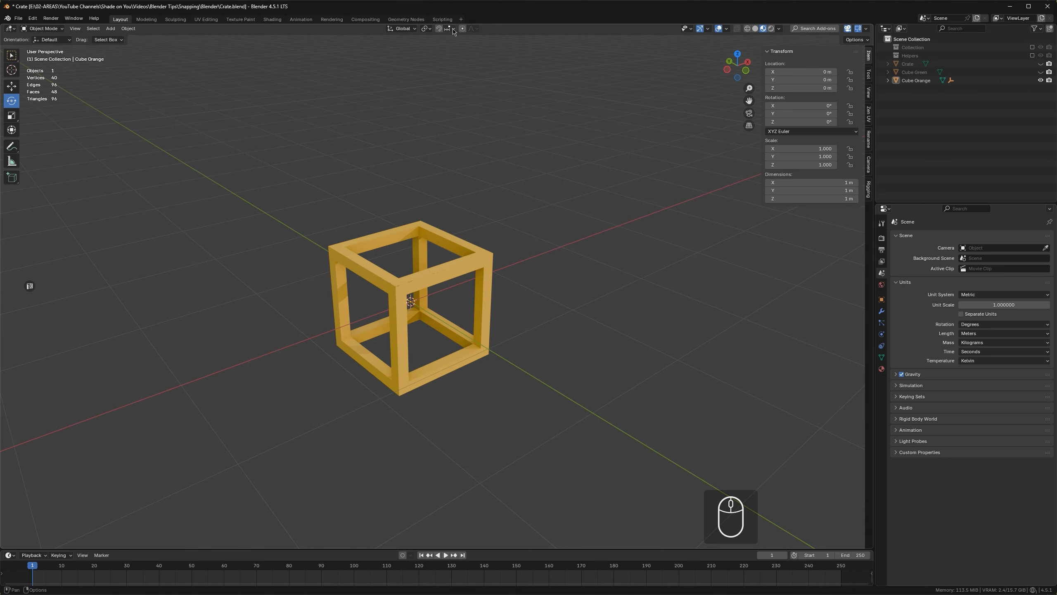
{"action": "left_click", "coordinate": [454, 29]}
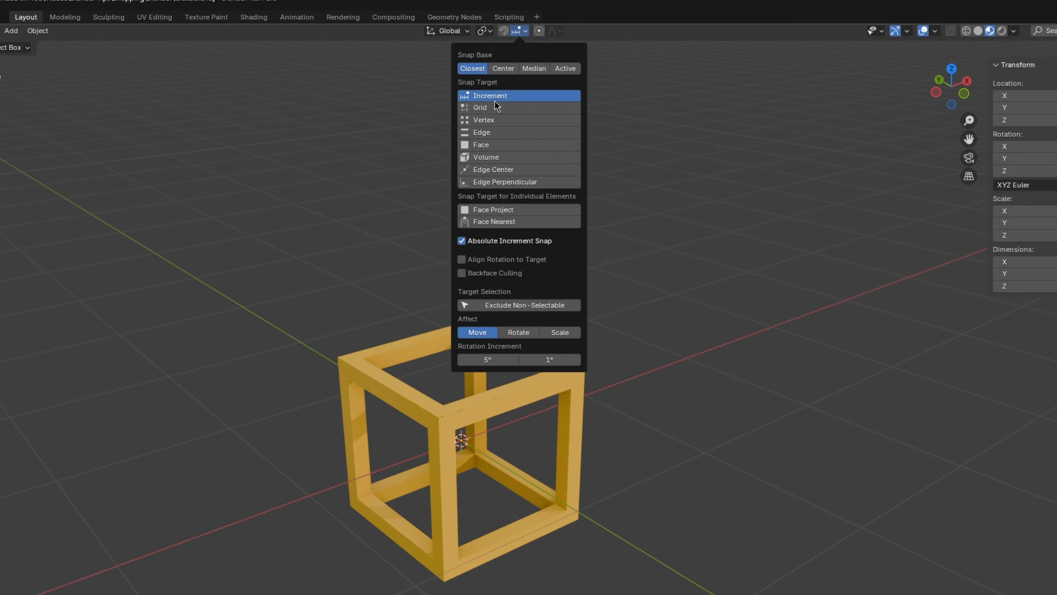
{"action": "left_click", "coordinate": [494, 107]}
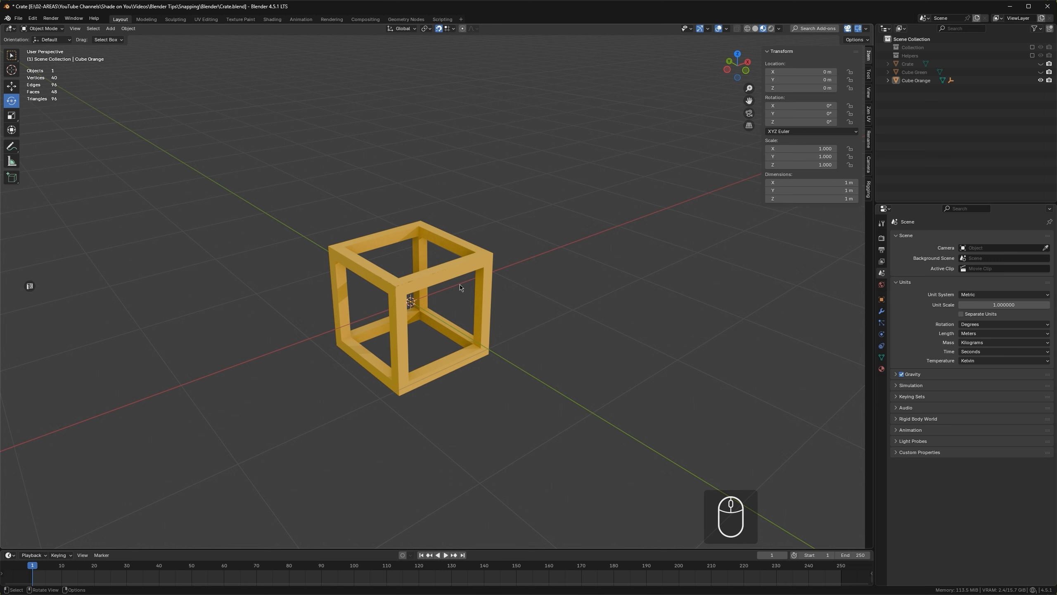
Select the orange cube and move it around in 1 m snapped steps with the Move tool, returning it to the world origin
{"action": "left_click", "coordinate": [430, 288]}
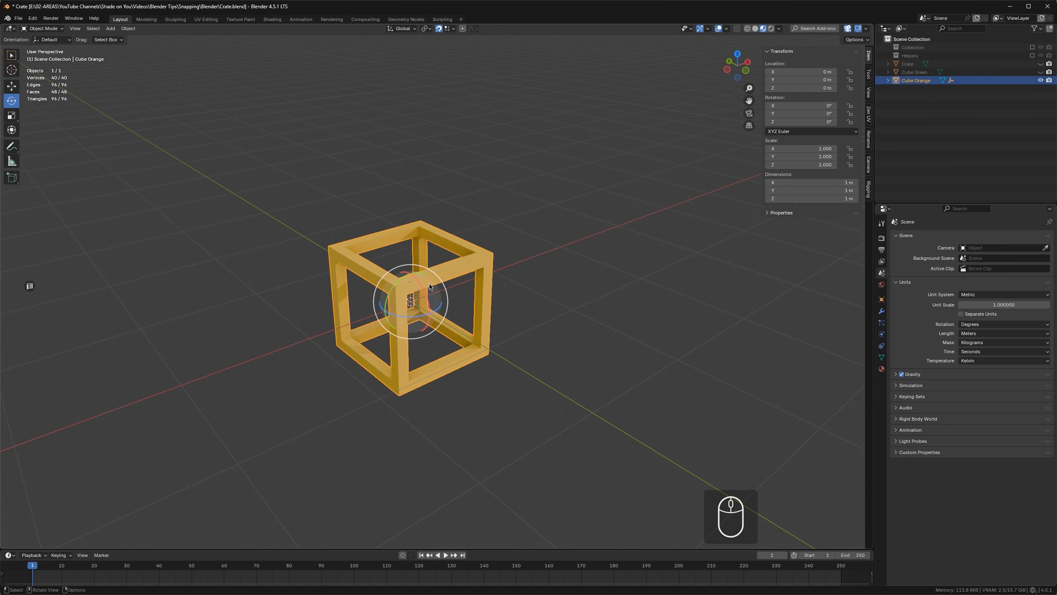
{"action": "left_click", "coordinate": [12, 87]}
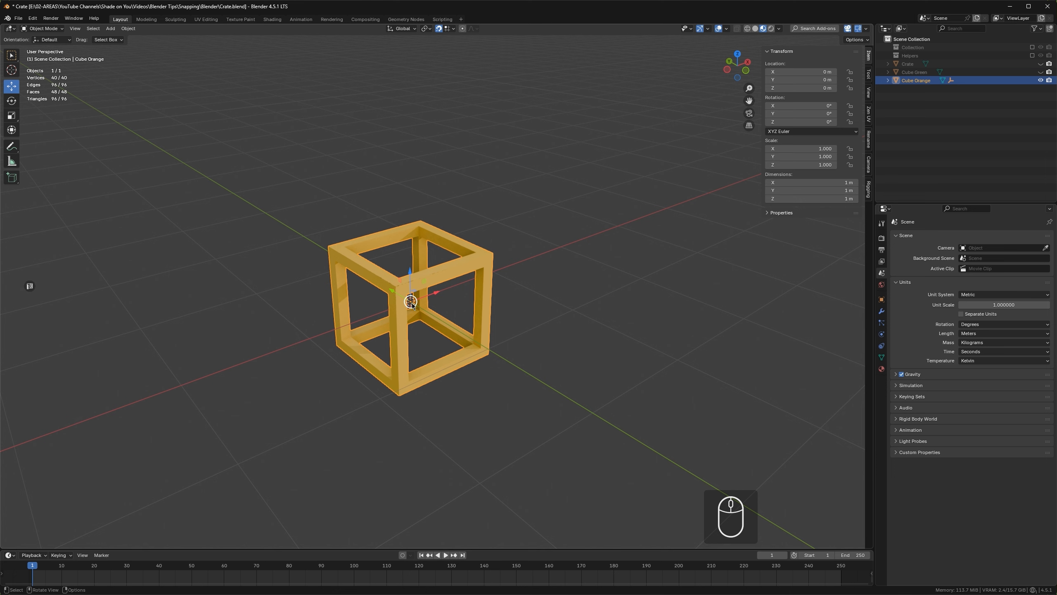
{"action": "left_click_drag", "start_coordinate": [411, 303], "coordinate": [461, 287]}
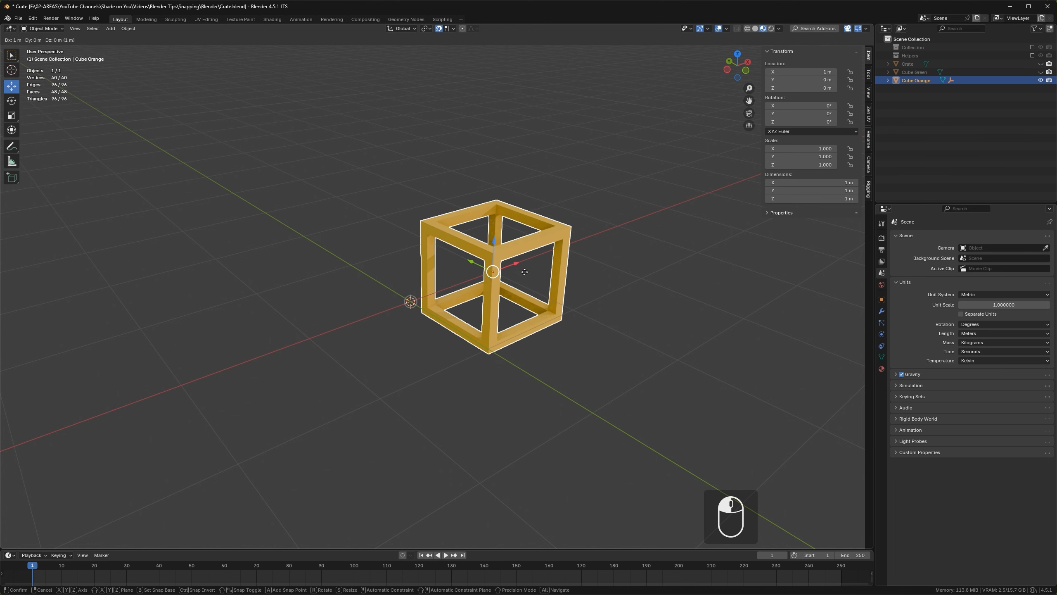
{"action": "left_click_drag", "start_coordinate": [524, 272], "coordinate": [400, 270]}
{"action": "left_click_drag", "start_coordinate": [300, 251], "coordinate": [250, 343]}
{"action": "left_click_drag", "start_coordinate": [288, 311], "coordinate": [412, 169]}
{"action": "left_click_drag", "start_coordinate": [412, 132], "coordinate": [432, 282]}
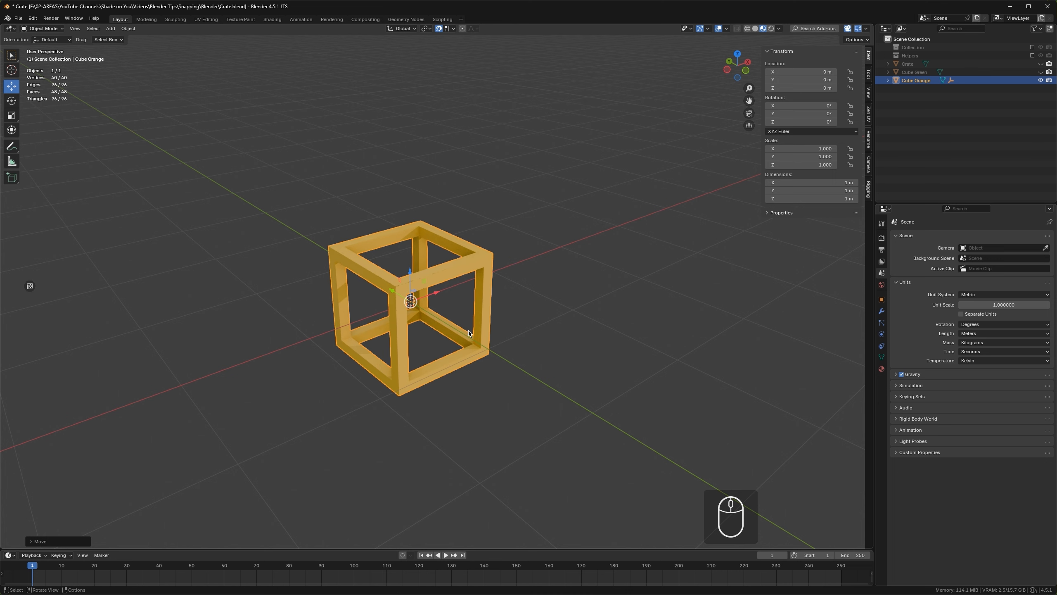
Try moving the orange cube -1 m along the global Z axis with snapping, and bring it back to the origin
{"action": "key", "text": "g"}
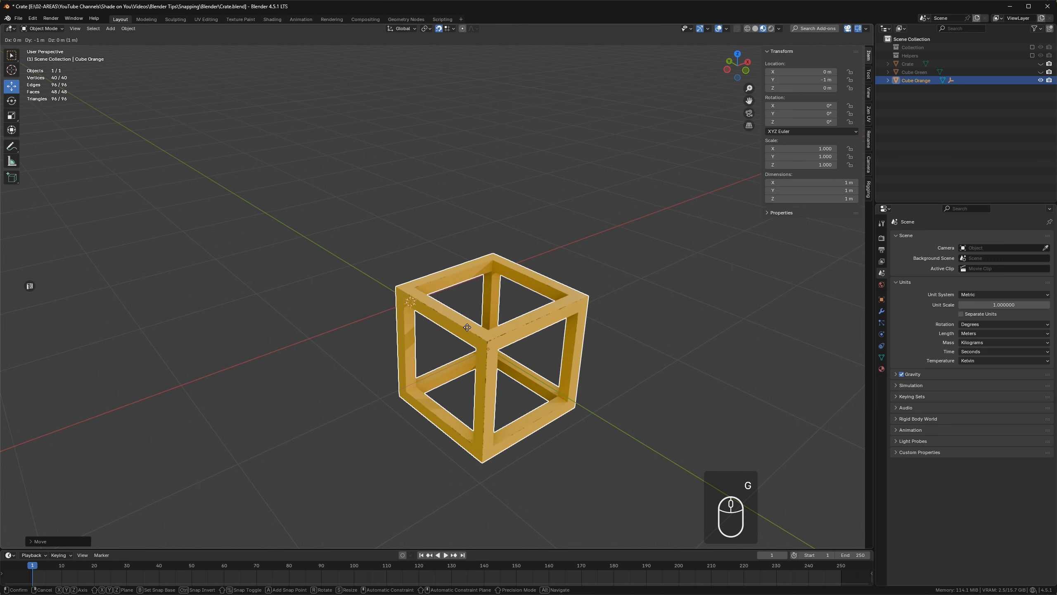
{"action": "key", "text": "z"}
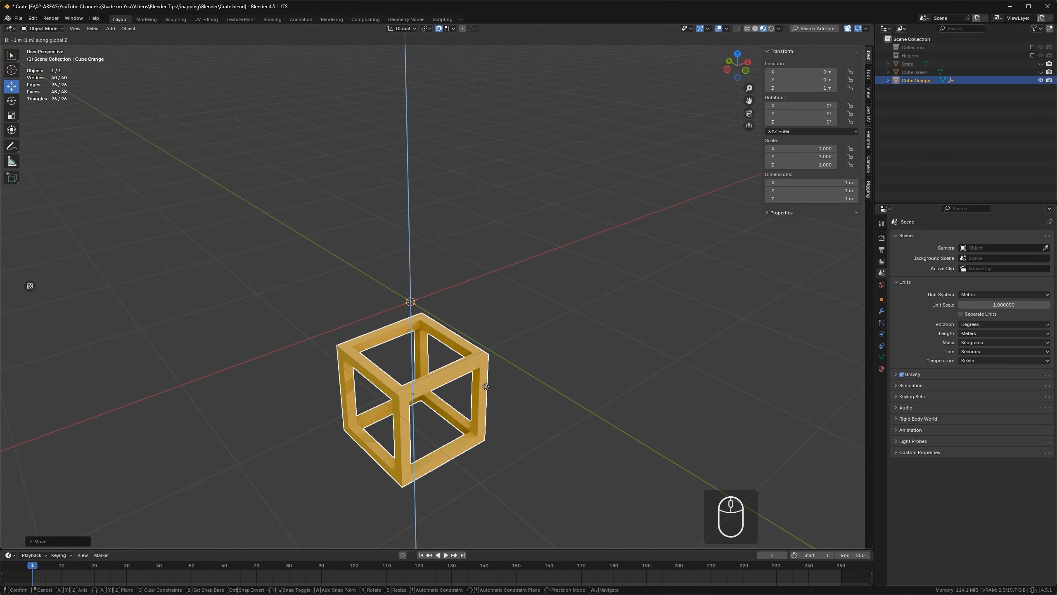
{"action": "left_click", "coordinate": [452, 314]}
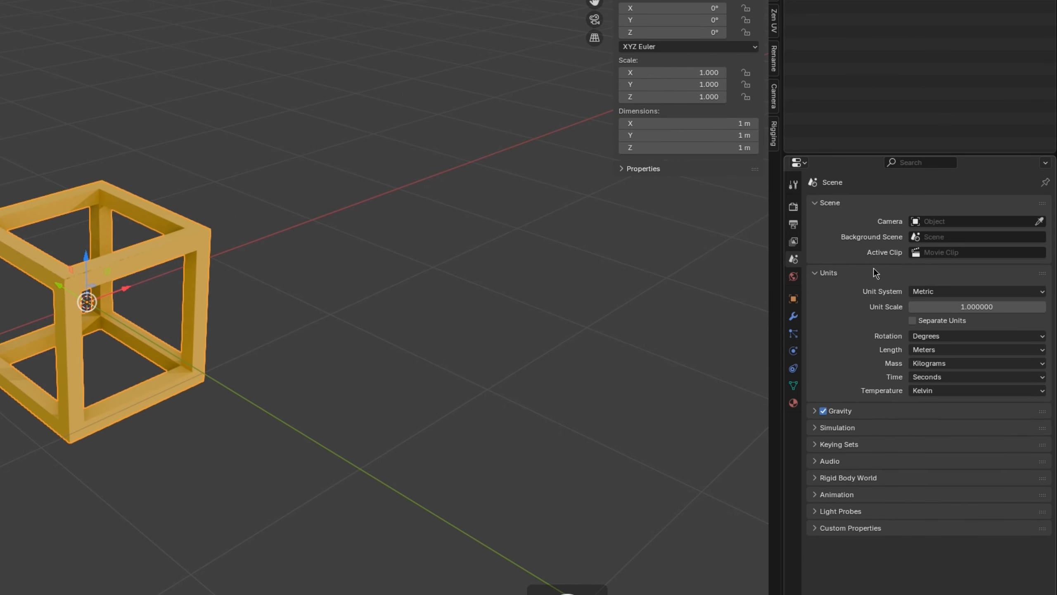
Try a scene unit scale of 1.003 and restore it to 1.000
{"action": "left_click", "coordinate": [937, 306]}
{"action": "type", "text": "1.13"}
{"action": "key", "text": "Return"}
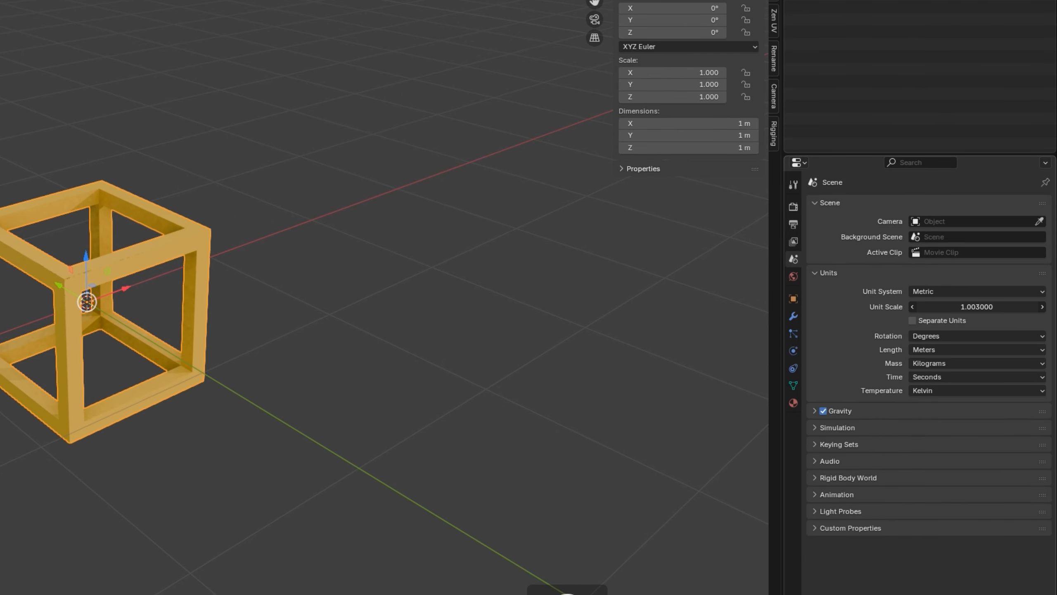
{"action": "mouse_move", "coordinate": [976, 307]}
{"action": "left_mouse_down"}
{"action": "mouse_move", "coordinate": [957, 306]}
{"action": "mouse_move", "coordinate": [1016, 306]}
{"action": "mouse_move", "coordinate": [970, 306]}
{"action": "left_mouse_up"}
{"action": "left_click_drag", "start_coordinate": [976, 306], "coordinate": [932, 307]}
{"action": "key", "text": "Escape"}
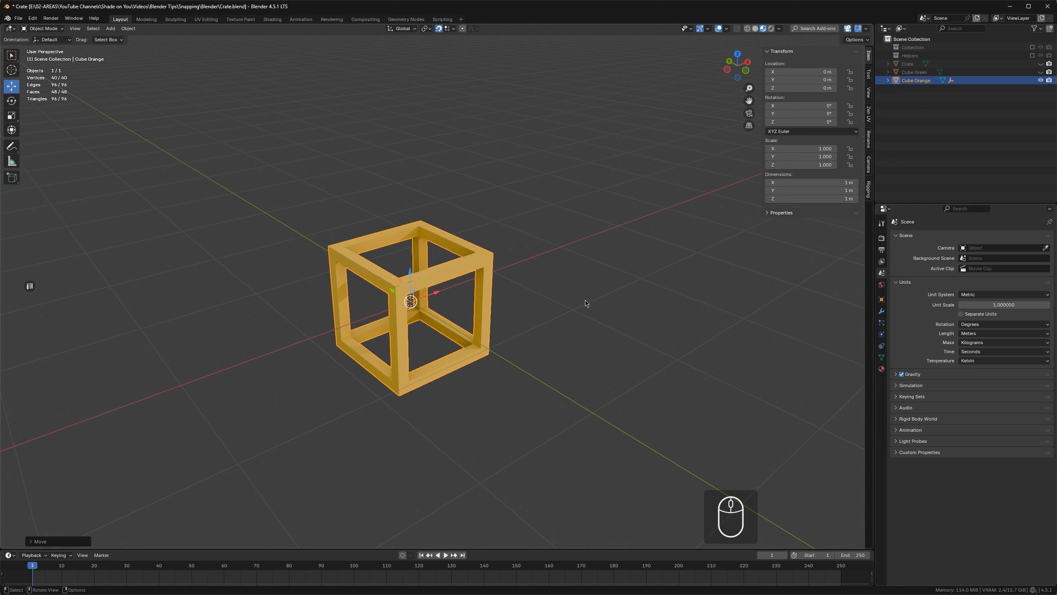
Set the scene's length unit to Centimeters
{"action": "left_click", "coordinate": [978, 334]}
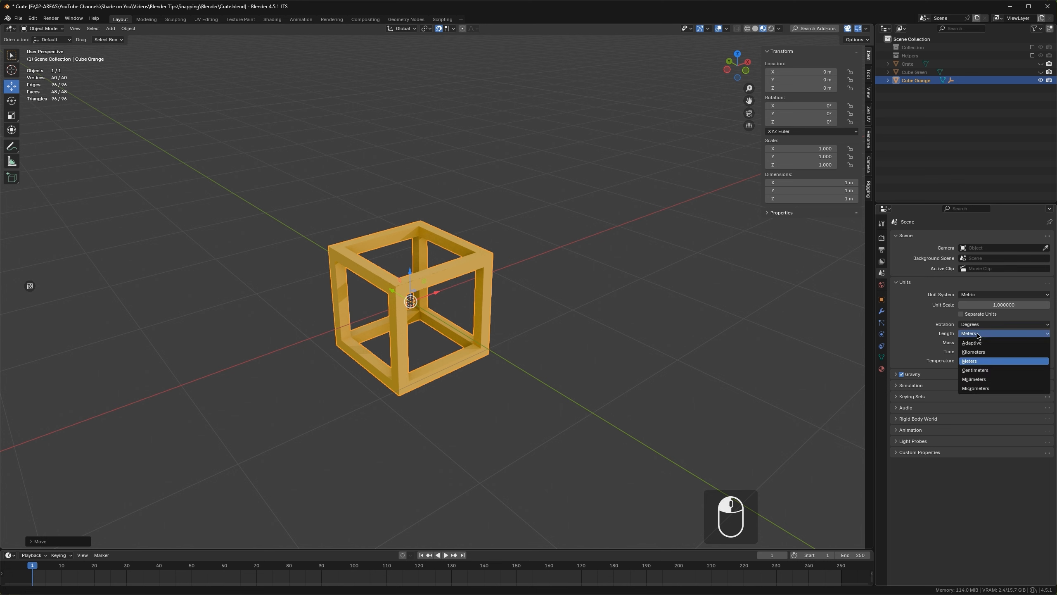
{"action": "left_click", "coordinate": [979, 370]}
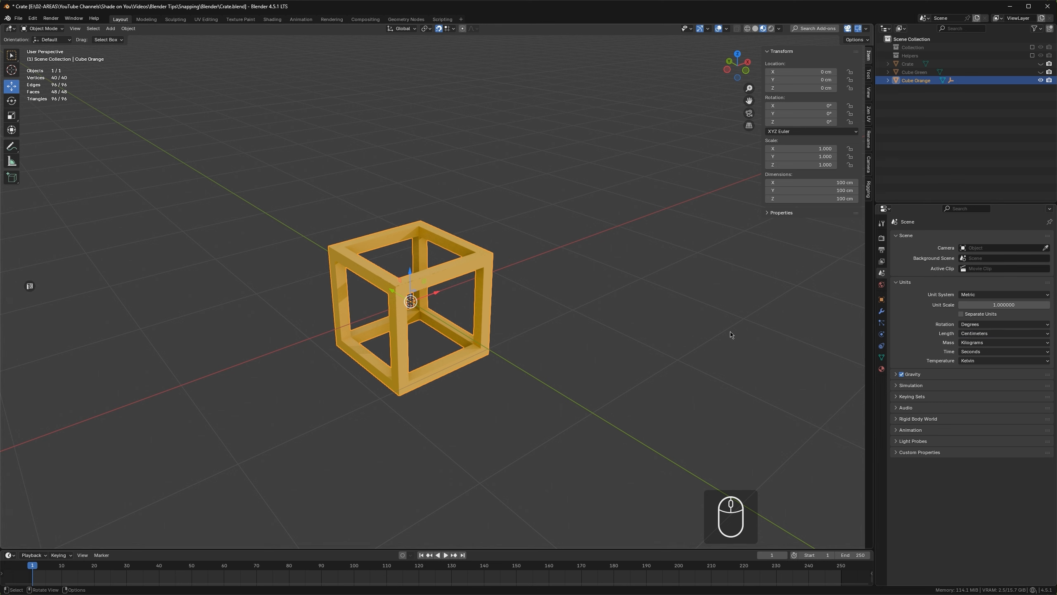
Restore the scene's length unit to Meters, then try the Imperial unit system and switch back to Metric
{"action": "scroll", "coordinate": [974, 333], "scroll_direction": "up", "scroll_amount": 1, "text": "ctrl"}
{"action": "left_click", "coordinate": [982, 294]}
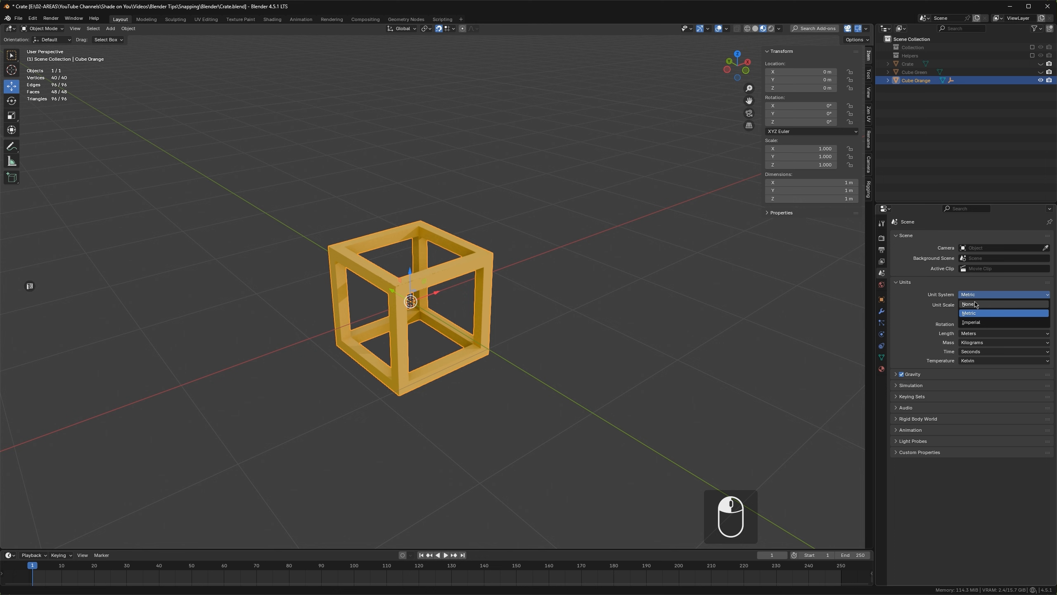
{"action": "left_click", "coordinate": [976, 323]}
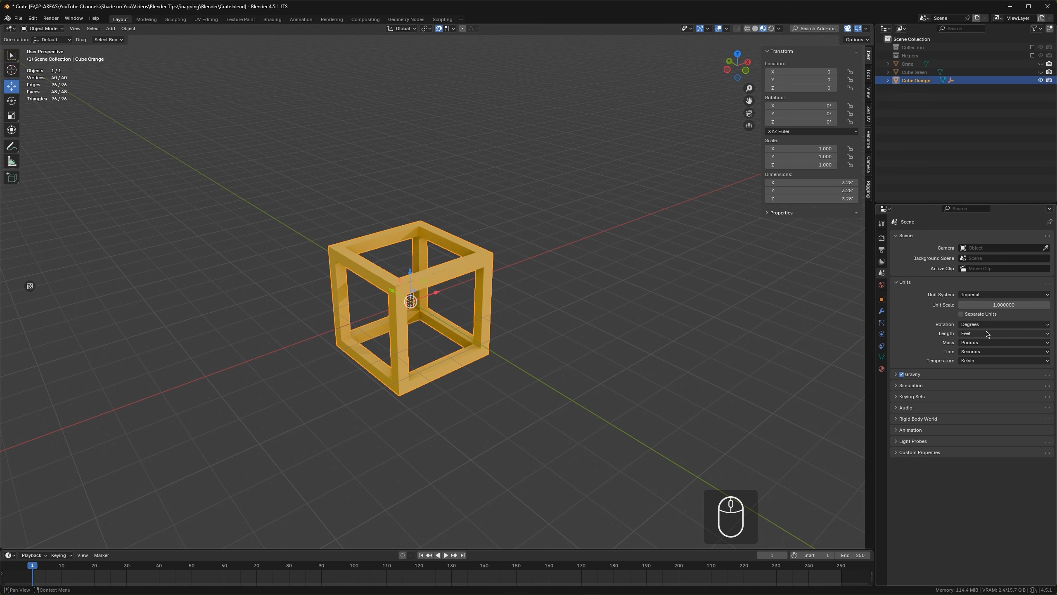
{"action": "left_click", "coordinate": [975, 294]}
{"action": "left_click", "coordinate": [974, 317]}
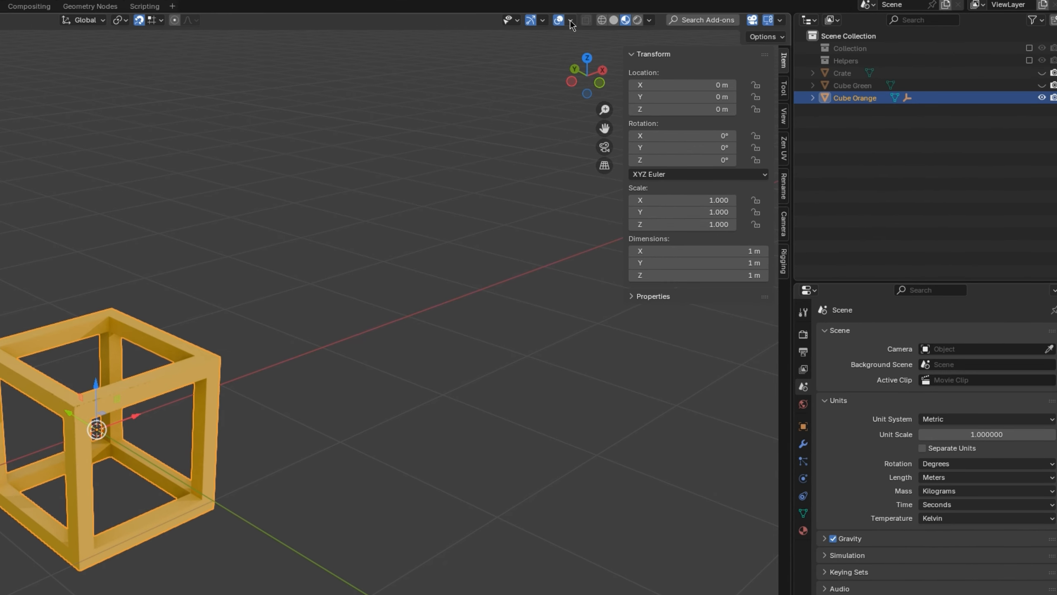
Set the grid scale in the viewport overlays to 0.1
{"action": "left_click", "coordinate": [571, 20]}
{"action": "mouse_move", "coordinate": [553, 95]}
{"action": "left_mouse_down"}
{"action": "mouse_move", "coordinate": [567, 95]}
{"action": "mouse_move", "coordinate": [554, 94]}
{"action": "left_mouse_up"}
{"action": "left_click", "coordinate": [553, 94]}
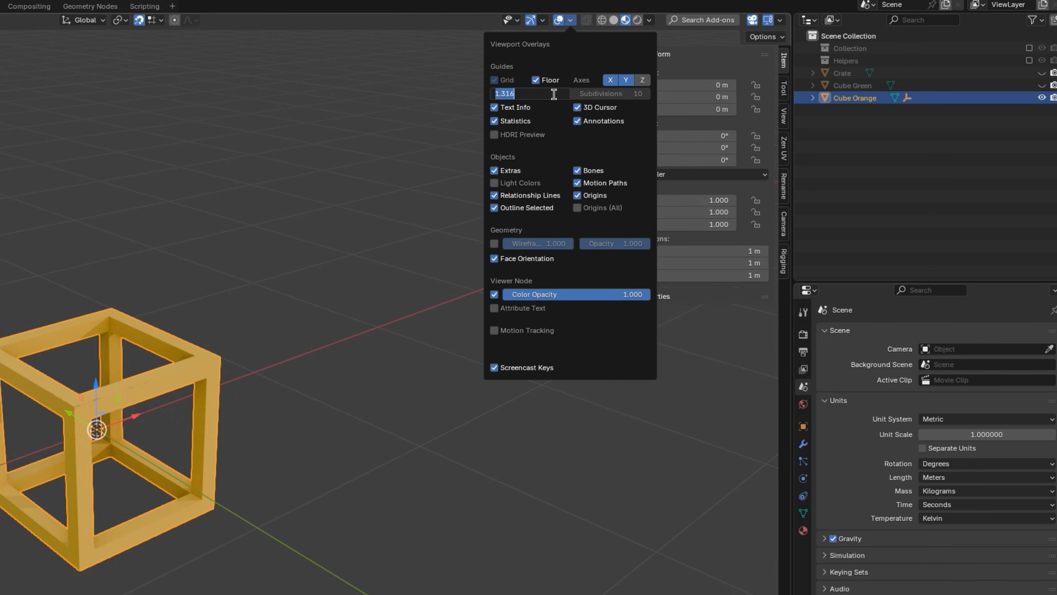
{"action": "type", "text": "1"}
{"action": "key", "text": "Return"}
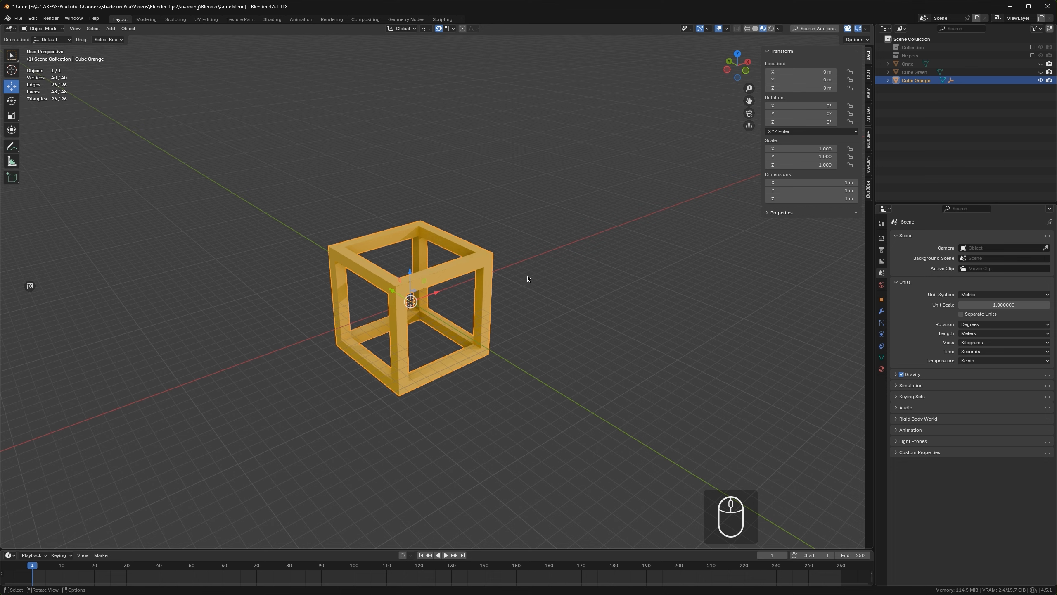
Try moving the orange cube with grid snapping along X and, in front view, in the XZ plane, bringing it back to the origin
{"action": "left_click_drag", "start_coordinate": [435, 292], "coordinate": [466, 302]}
{"action": "key", "text": "z"}
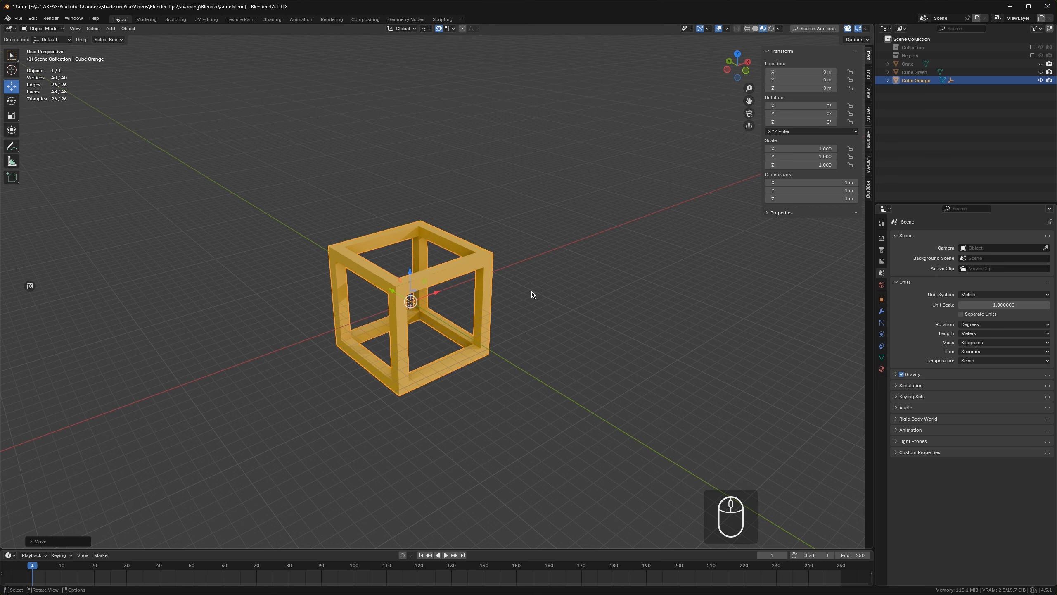
{"action": "key", "text": "KP_1"}
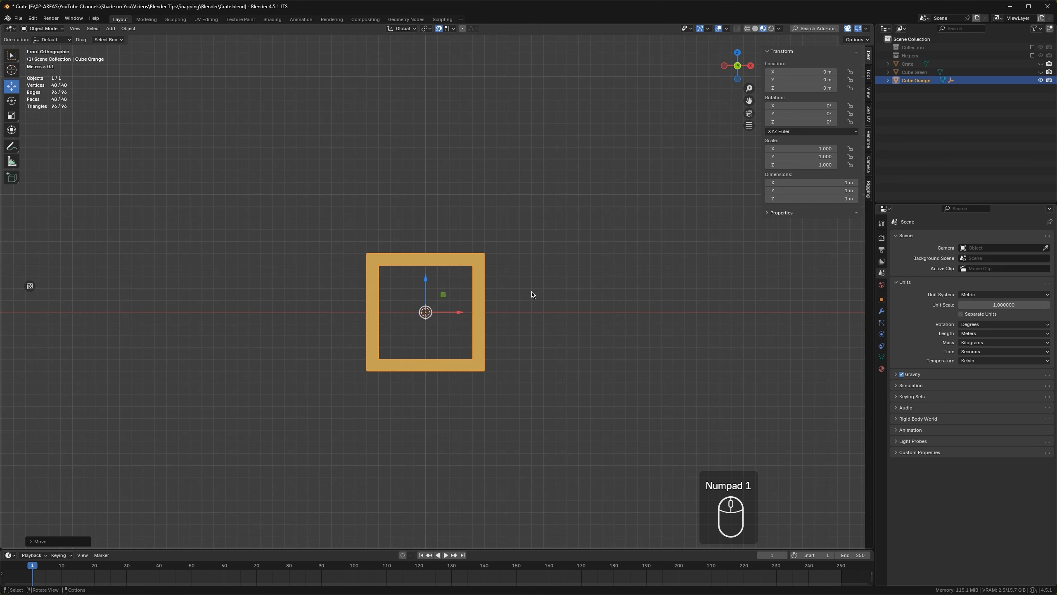
{"action": "mouse_move", "coordinate": [442, 297]}
{"action": "left_mouse_down"}
{"action": "mouse_move", "coordinate": [435, 264]}
{"action": "mouse_move", "coordinate": [431, 281]}
{"action": "mouse_move", "coordinate": [391, 266]}
{"action": "mouse_move", "coordinate": [365, 236]}
{"action": "mouse_move", "coordinate": [319, 225]}
{"action": "mouse_move", "coordinate": [342, 290]}
{"action": "mouse_move", "coordinate": [448, 315]}
{"action": "mouse_move", "coordinate": [495, 292]}
{"action": "mouse_move", "coordinate": [427, 310]}
{"action": "left_mouse_up"}
{"action": "scroll", "coordinate": [429, 325], "scroll_direction": "up", "scroll_amount": 6}
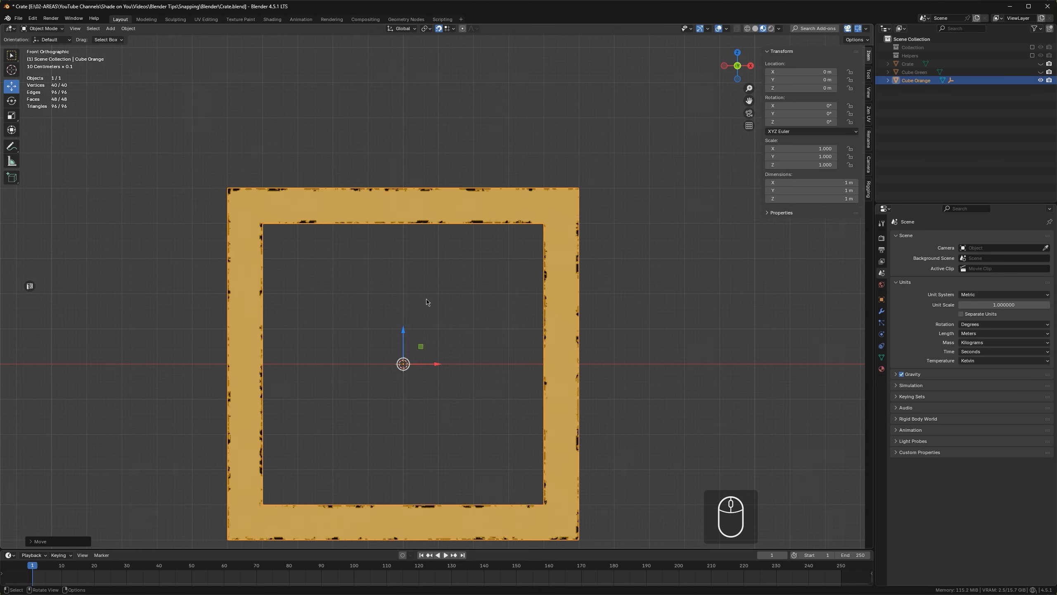
{"action": "mouse_move", "coordinate": [420, 346]}
{"action": "left_mouse_down"}
{"action": "mouse_move", "coordinate": [437, 316]}
{"action": "mouse_move", "coordinate": [424, 308]}
{"action": "mouse_move", "coordinate": [414, 314]}
{"action": "mouse_move", "coordinate": [521, 325]}
{"action": "mouse_move", "coordinate": [460, 321]}
{"action": "mouse_move", "coordinate": [432, 339]}
{"action": "left_mouse_up"}
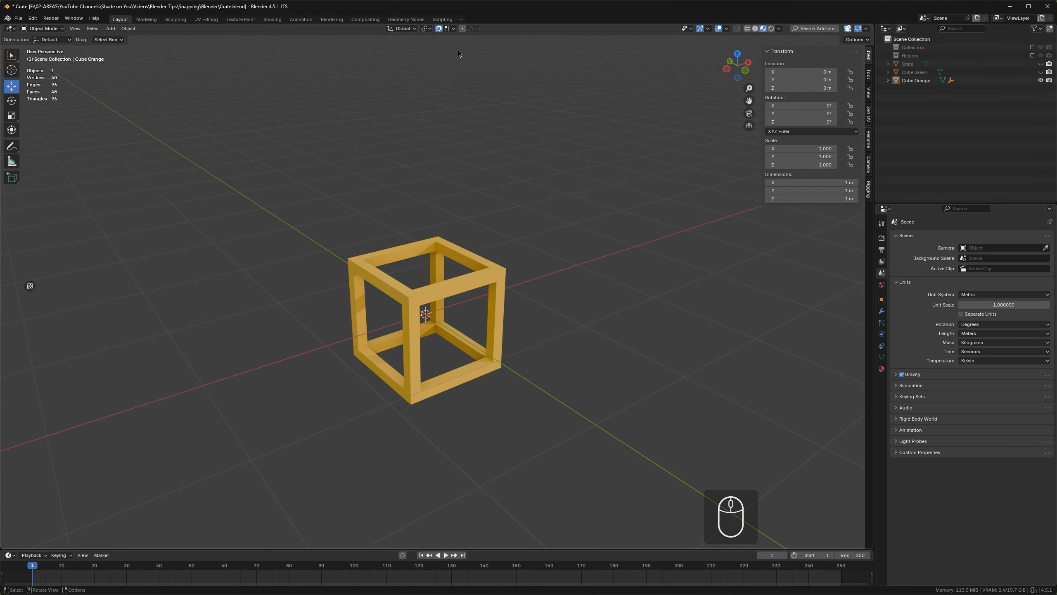
Change the snap target from Grid to Increment and select the orange cube
{"action": "left_click", "coordinate": [453, 28]}
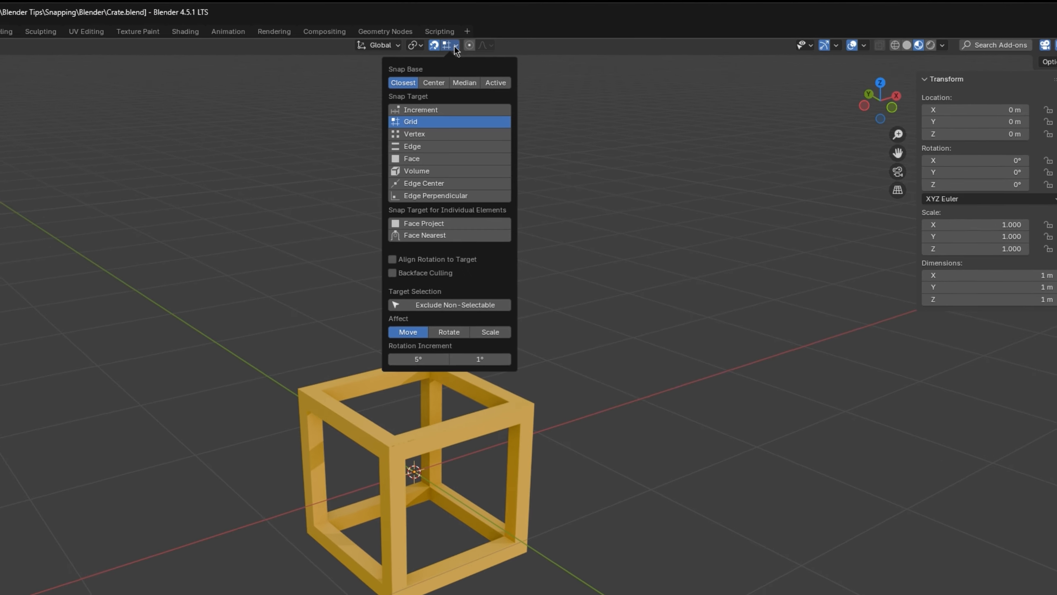
{"action": "left_click", "coordinate": [423, 109]}
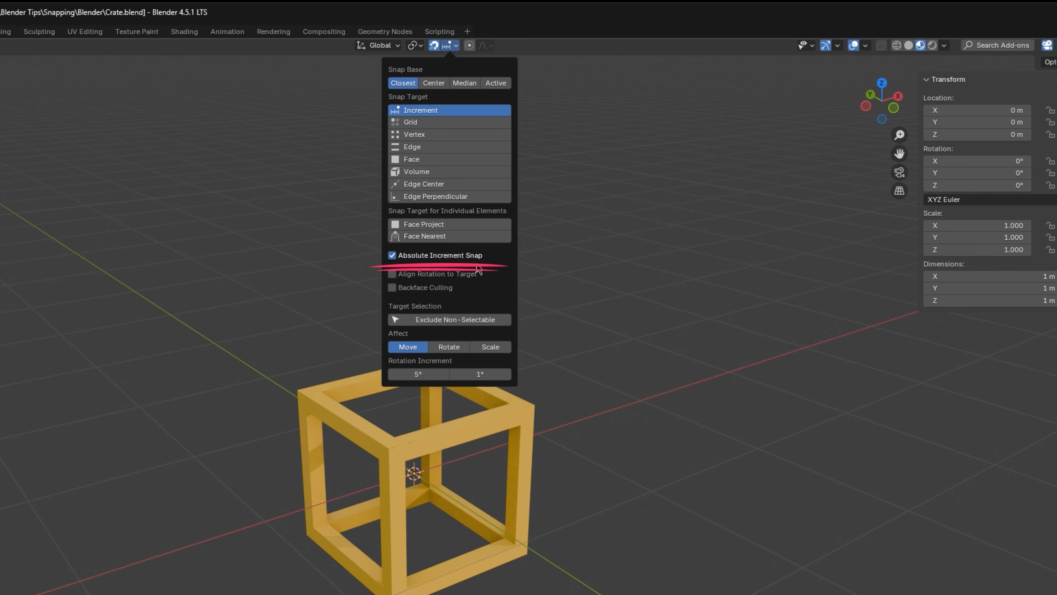
{"action": "left_click", "coordinate": [490, 424]}
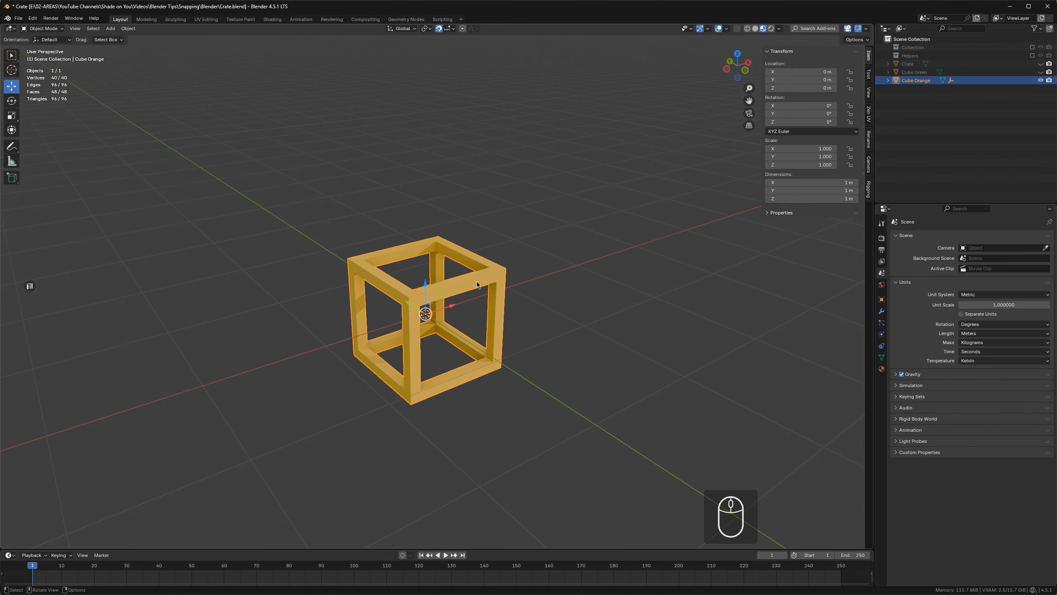
Try moving the orange cube freely in 1 m increments, through X 1 m, Y -1 m, Z 1 m, and return it to the world origin
{"action": "left_click", "coordinate": [427, 317]}
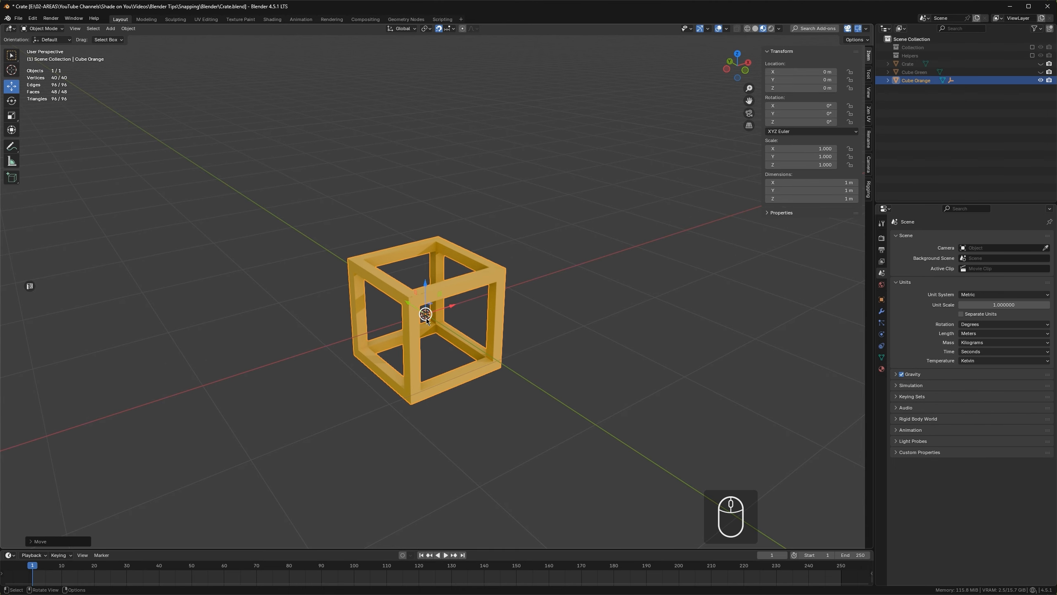
{"action": "left_click_drag", "start_coordinate": [424, 315], "coordinate": [424, 315]}
{"action": "left_click_drag", "start_coordinate": [448, 282], "coordinate": [544, 280]}
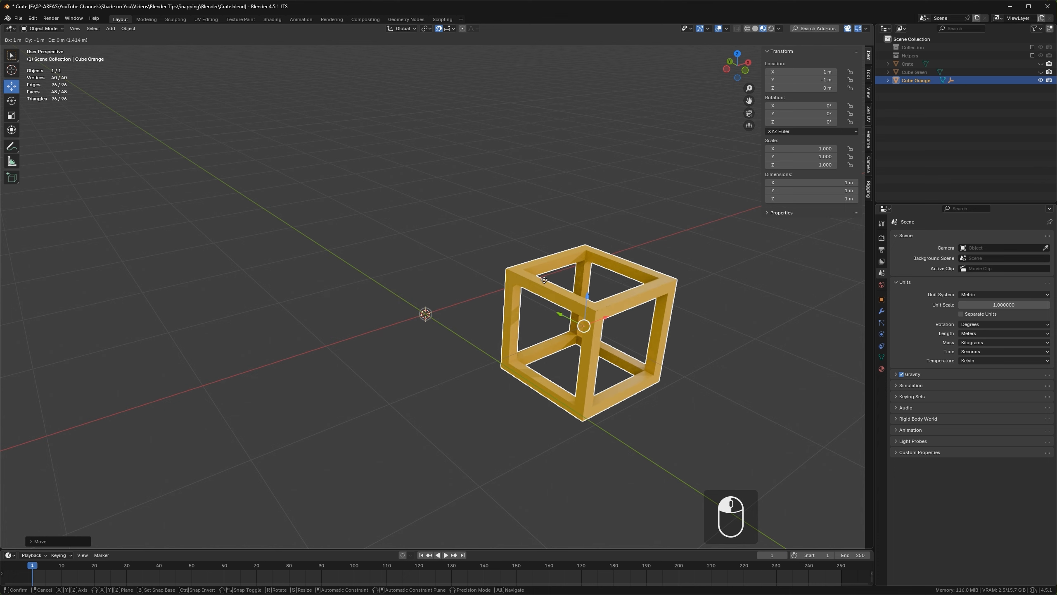
{"action": "left_click_drag", "start_coordinate": [615, 320], "coordinate": [273, 297]}
{"action": "left_click_drag", "start_coordinate": [263, 259], "coordinate": [546, 309]}
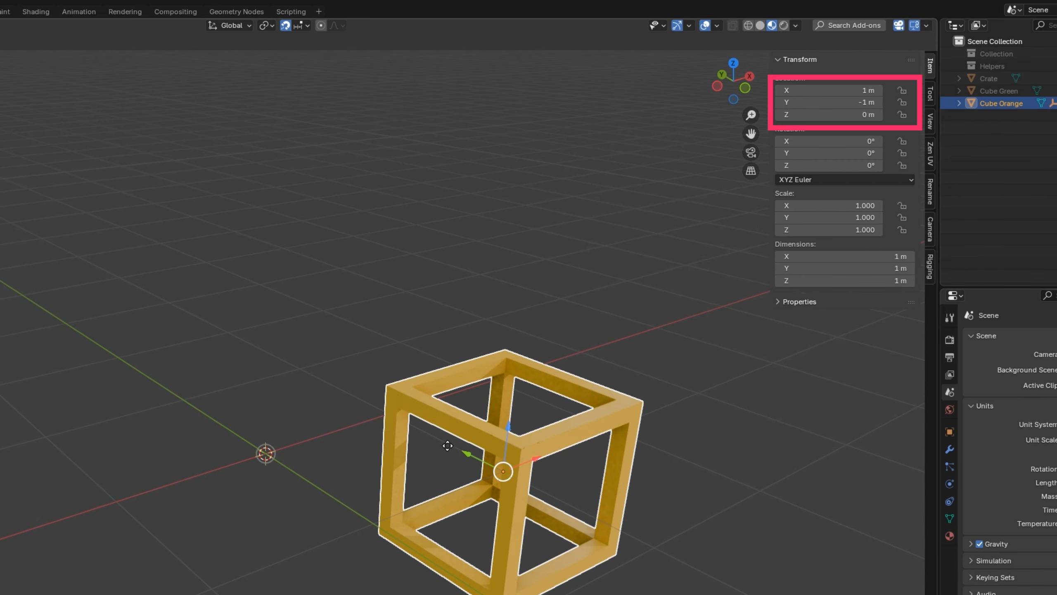
{"action": "left_click_drag", "start_coordinate": [447, 446], "coordinate": [505, 360]}
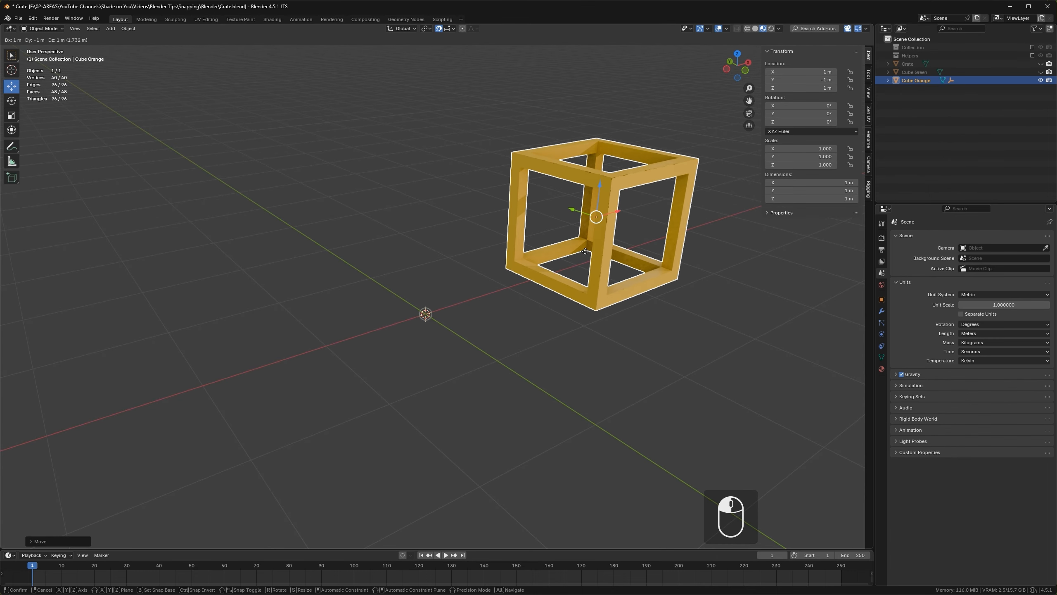
{"action": "left_click_drag", "start_coordinate": [585, 252], "coordinate": [461, 316]}
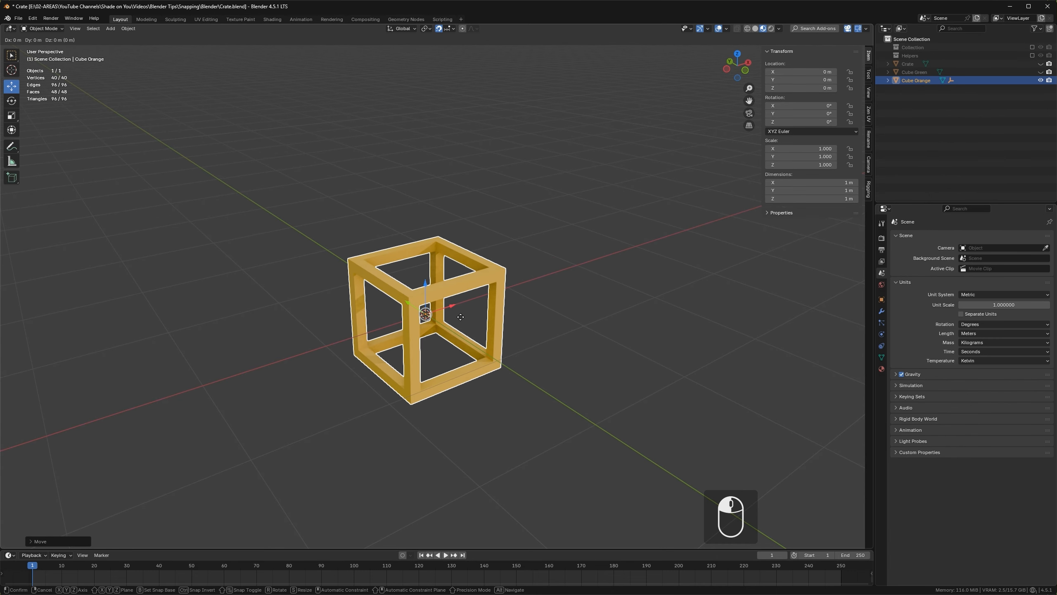
{"action": "left_click_drag", "start_coordinate": [358, 309], "coordinate": [435, 295]}
{"action": "left_click_drag", "start_coordinate": [373, 325], "coordinate": [420, 292]}
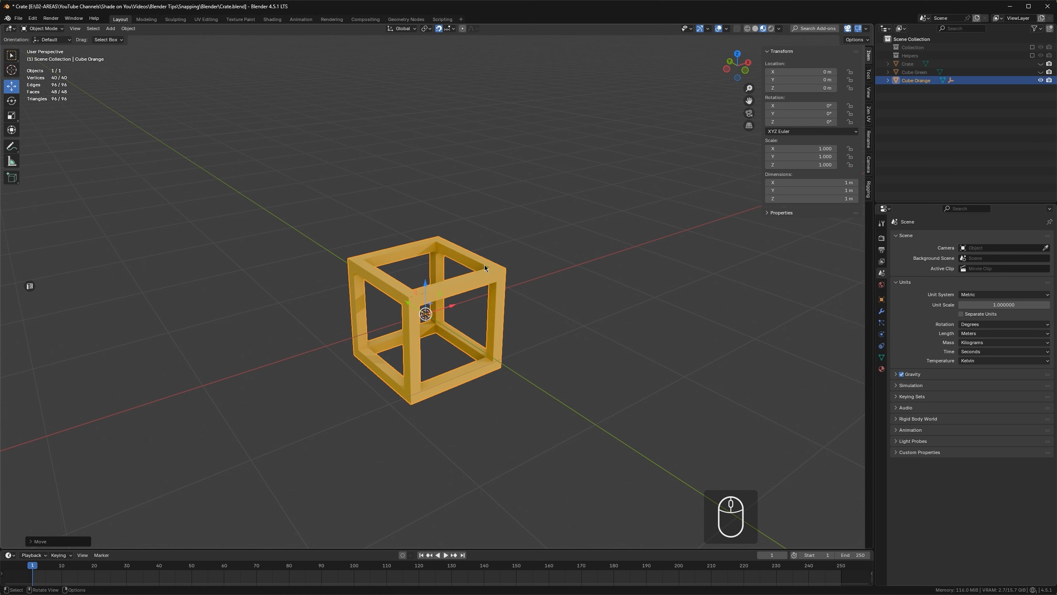
In front view, move the orange cube with increment snapping to X 0.3 m, Z 0.1 m, and at closer range to X 0.39 m, Z 0.01 m
{"action": "key", "text": "KP_1"}
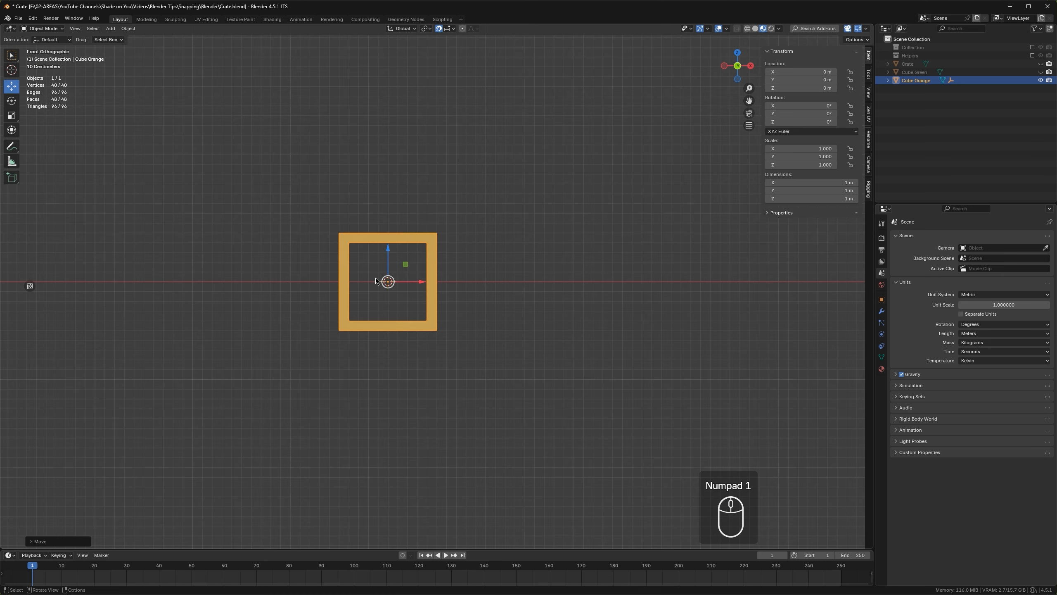
{"action": "scroll", "coordinate": [376, 281], "scroll_direction": "up", "scroll_amount": 5}
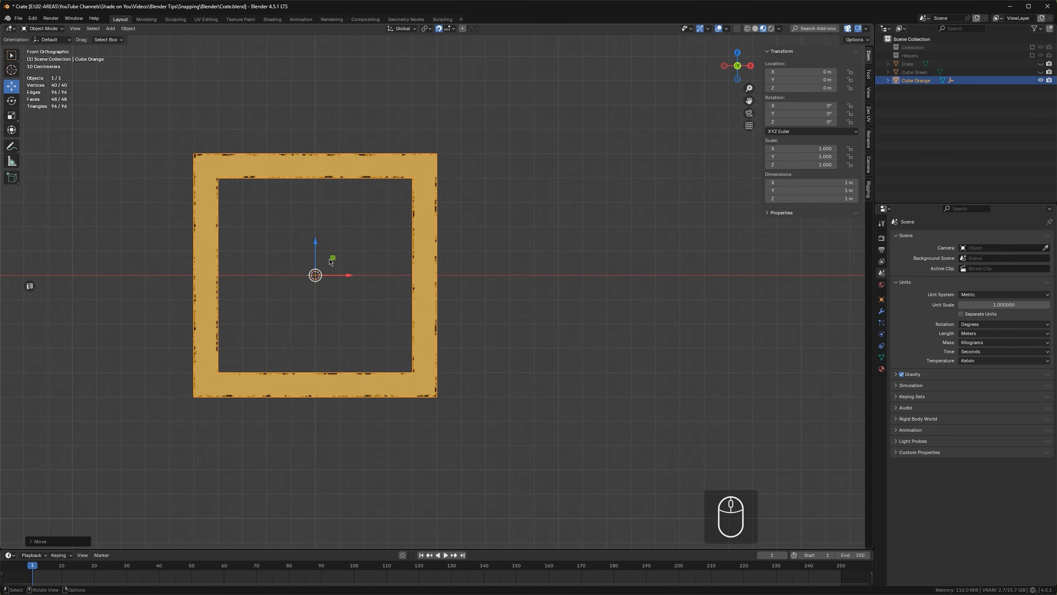
{"action": "left_click_drag", "start_coordinate": [331, 261], "coordinate": [400, 232]}
{"action": "scroll", "coordinate": [372, 248], "scroll_direction": "up", "scroll_amount": 4}
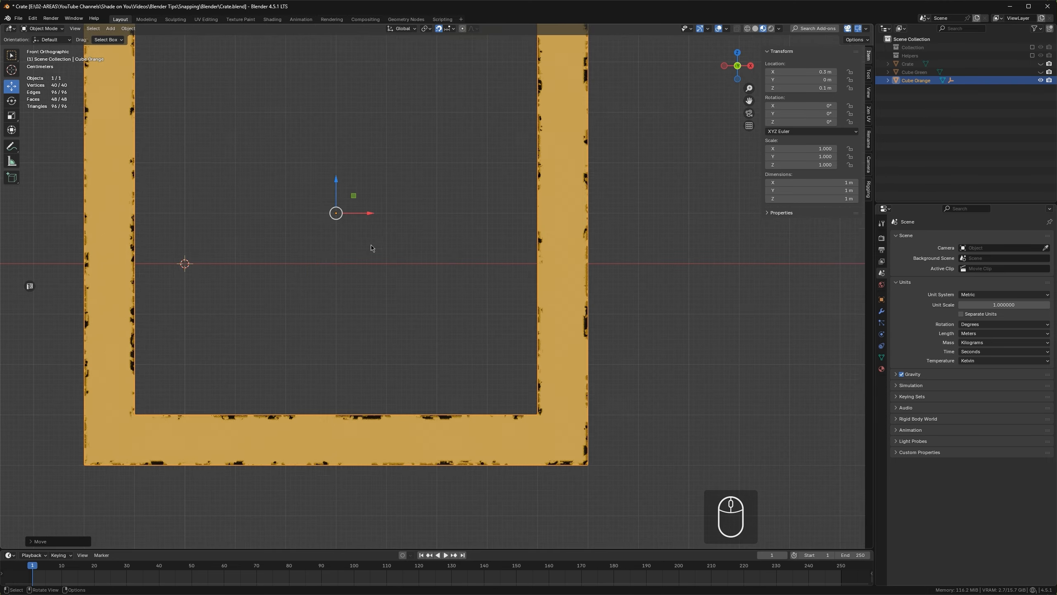
{"action": "scroll", "coordinate": [371, 248], "scroll_direction": "up", "scroll_amount": 3}
{"action": "left_click_drag", "start_coordinate": [281, 143], "coordinate": [357, 218]}
{"action": "middle_click_drag", "start_coordinate": [356, 218], "coordinate": [402, 288]}
{"action": "scroll", "coordinate": [403, 288], "scroll_direction": "down", "scroll_amount": 6}
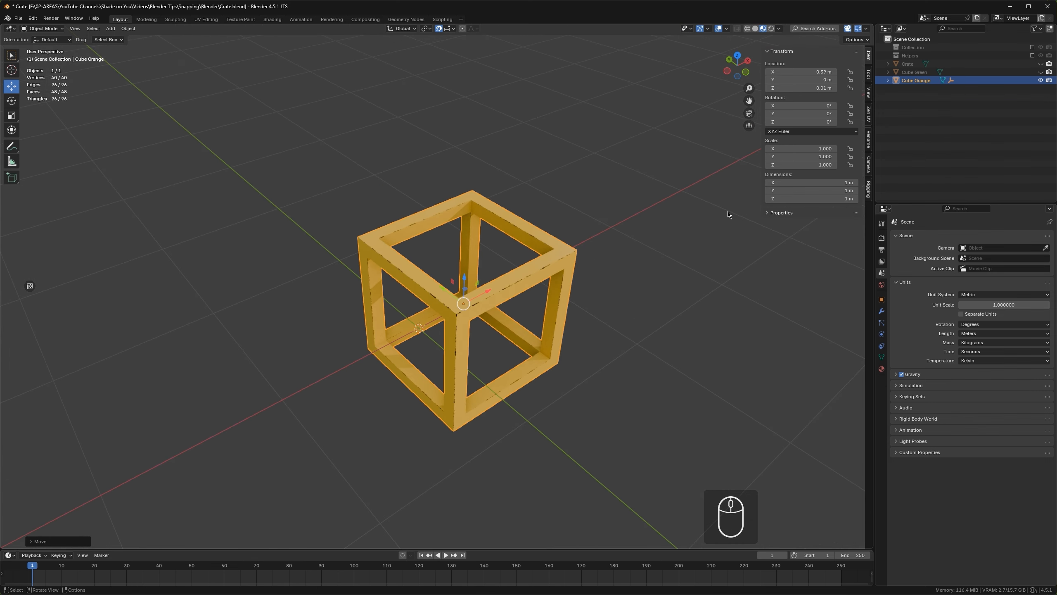
Reset the orange cube's X, Y and Z location to 0 m in one entry
{"action": "left_click_drag", "start_coordinate": [800, 71], "coordinate": [799, 72]}
{"action": "type", "text": "0"}
{"action": "key", "text": "Return"}
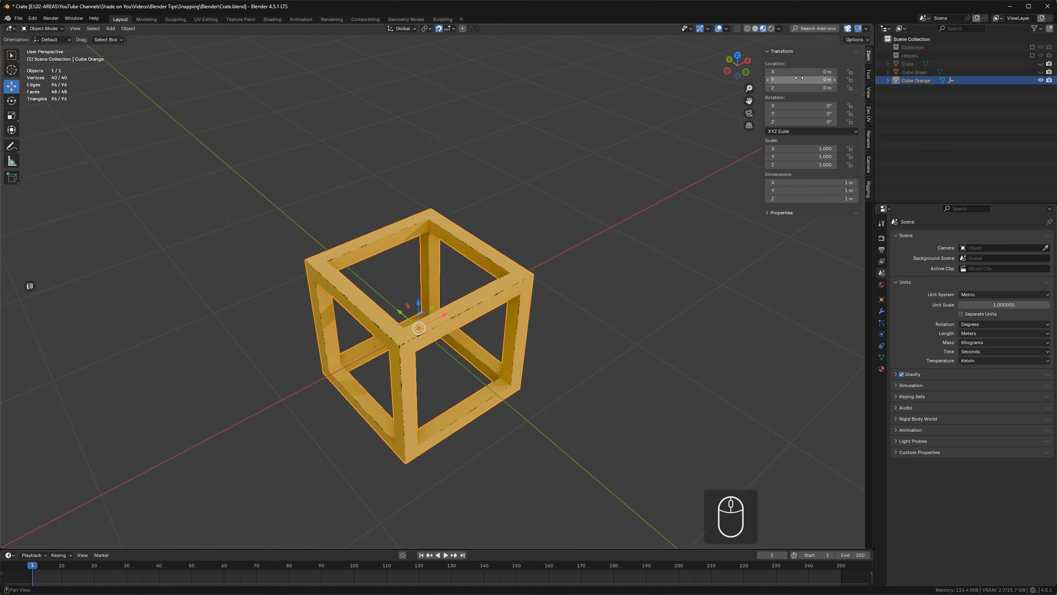
Set the orange cube's X location to 0.5 m
{"action": "middle_click_drag", "start_coordinate": [484, 346], "coordinate": [517, 315]}
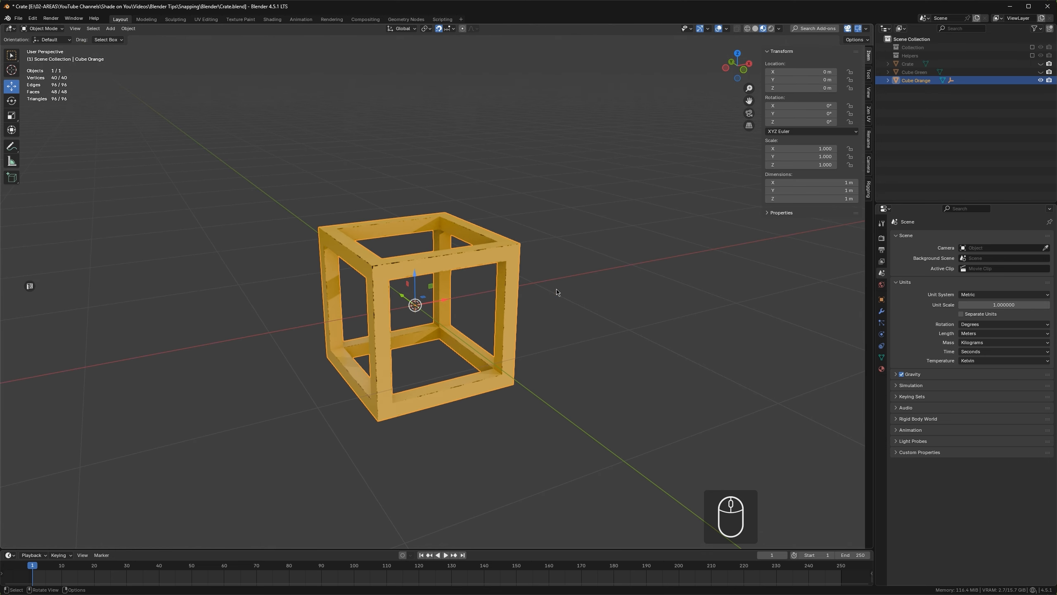
{"action": "left_click", "coordinate": [812, 74]}
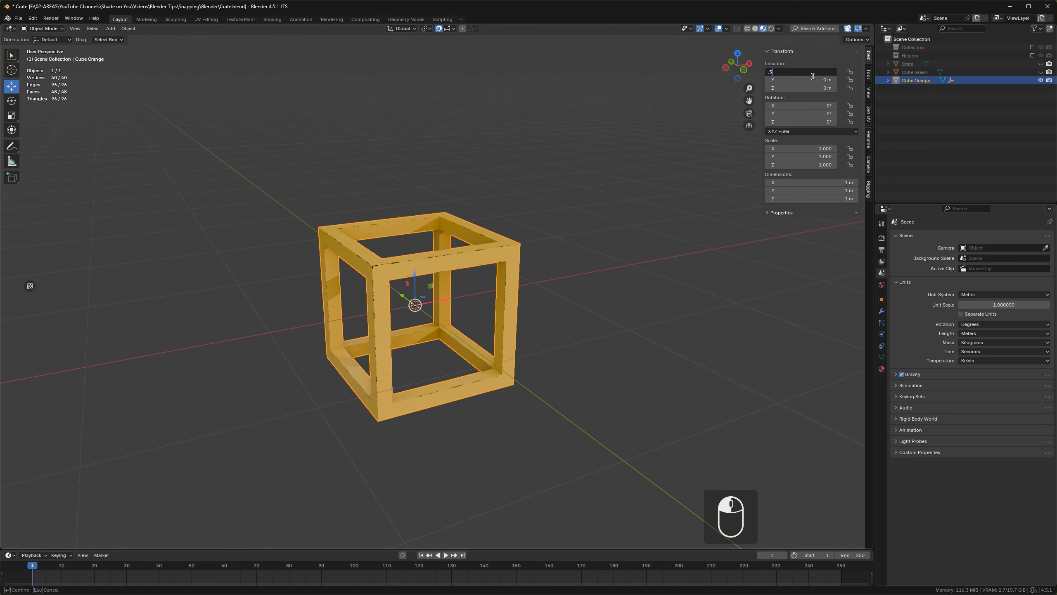
{"action": "type", "text": ".5"}
{"action": "key", "text": "Return"}
{"action": "middle_click_drag", "start_coordinate": [622, 274], "coordinate": [501, 308], "text": "shift"}
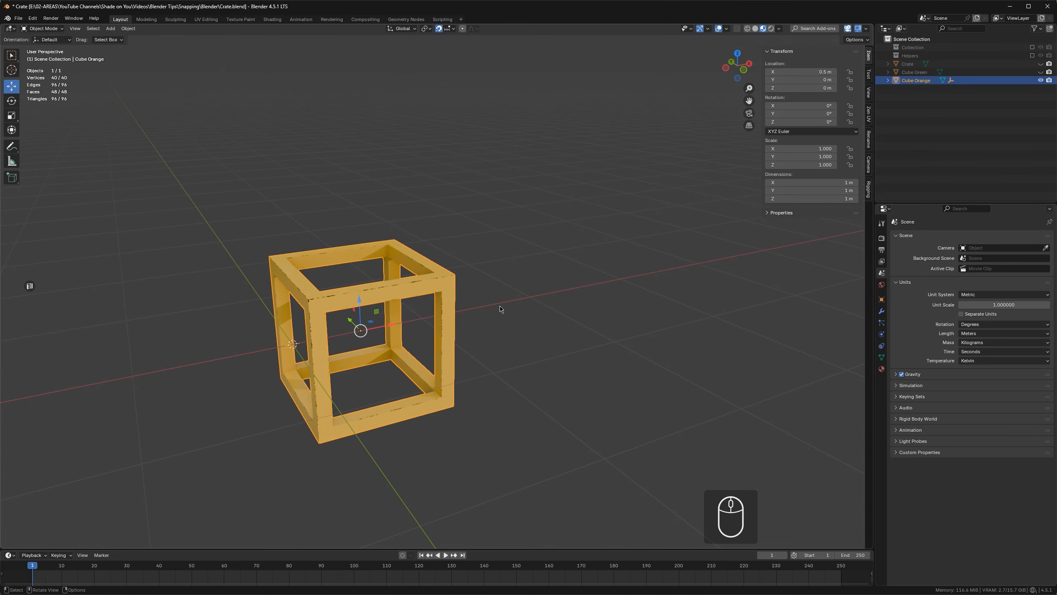
Turn off Absolute Increment Snap and move the orange cube along X to 1.5 m and back to 0.5 m
{"action": "left_click", "coordinate": [453, 29]}
{"action": "left_click_drag", "start_coordinate": [390, 324], "coordinate": [469, 311]}
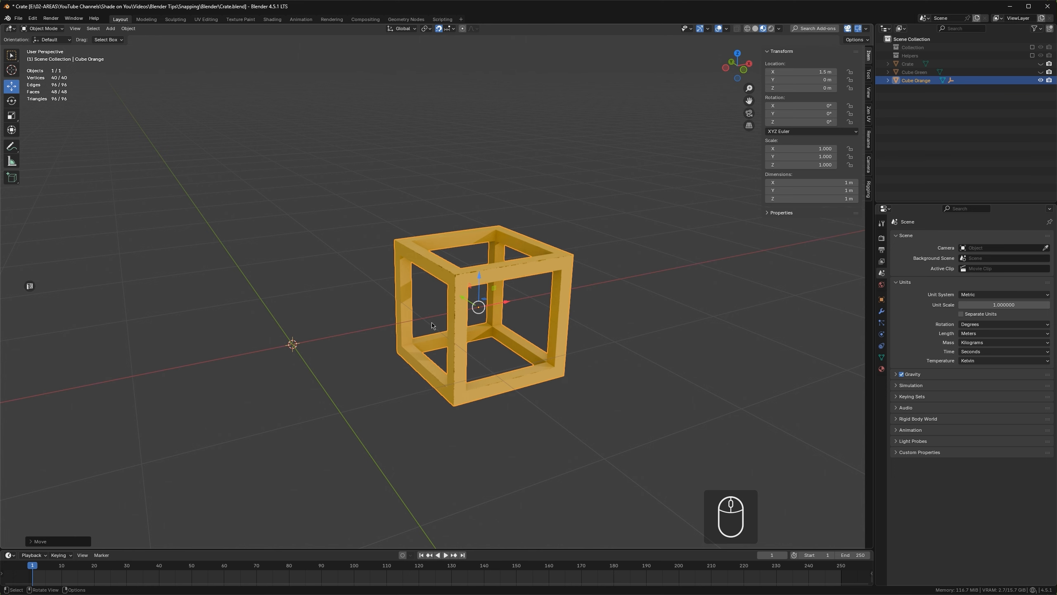
{"action": "left_click_drag", "start_coordinate": [507, 305], "coordinate": [366, 316]}
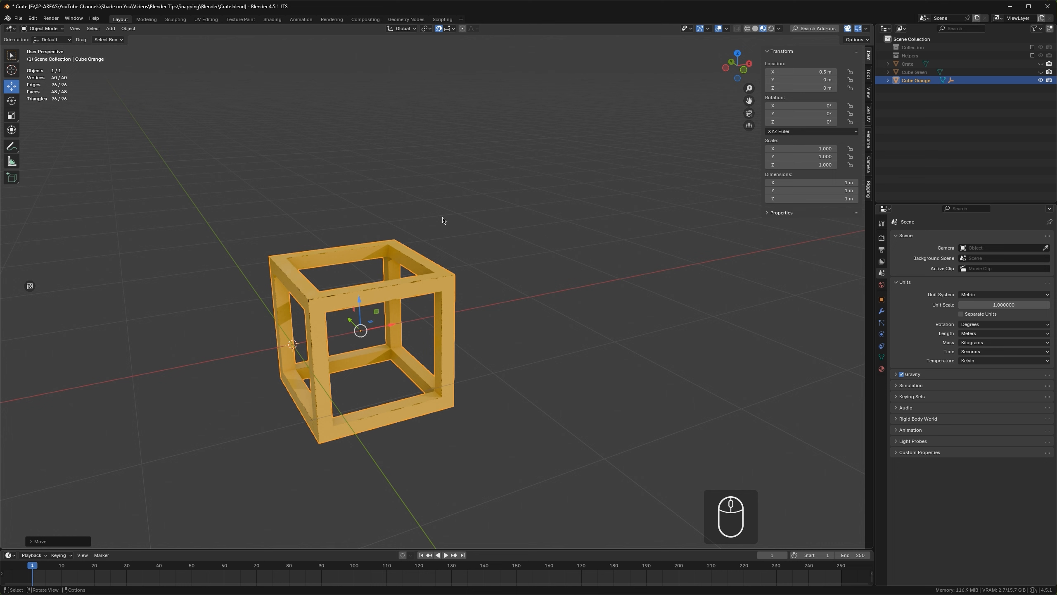
Turn Absolute Increment Snap back on and move the orange cube back and forth along the X axis in snapped steps
{"action": "left_click", "coordinate": [450, 29]}
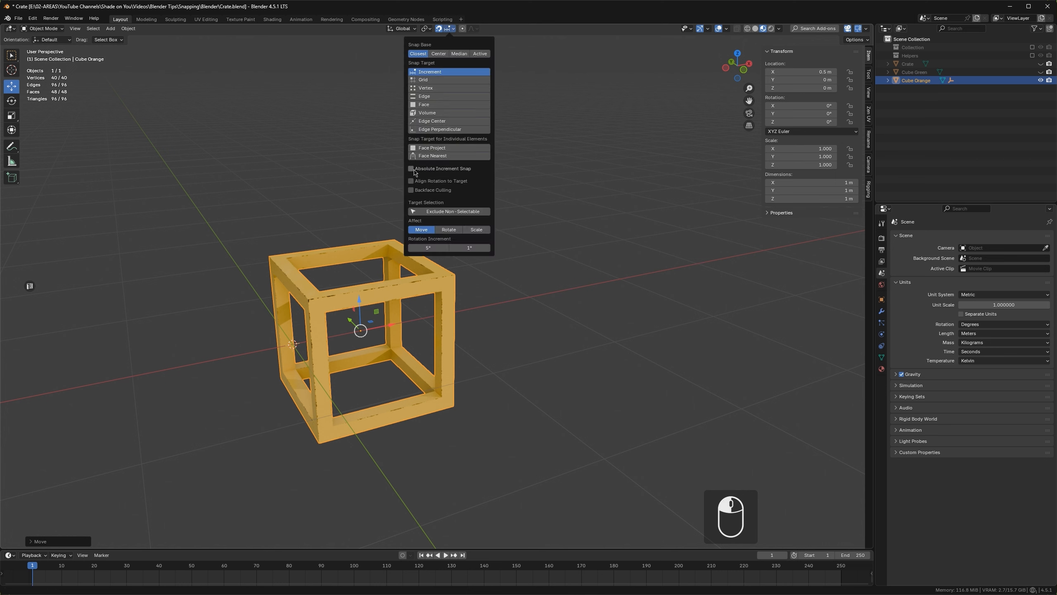
{"action": "left_click_drag", "start_coordinate": [383, 329], "coordinate": [458, 315]}
{"action": "left_click_drag", "start_coordinate": [538, 303], "coordinate": [422, 314]}
{"action": "scroll", "coordinate": [367, 337], "scroll_direction": "down", "scroll_amount": 2}
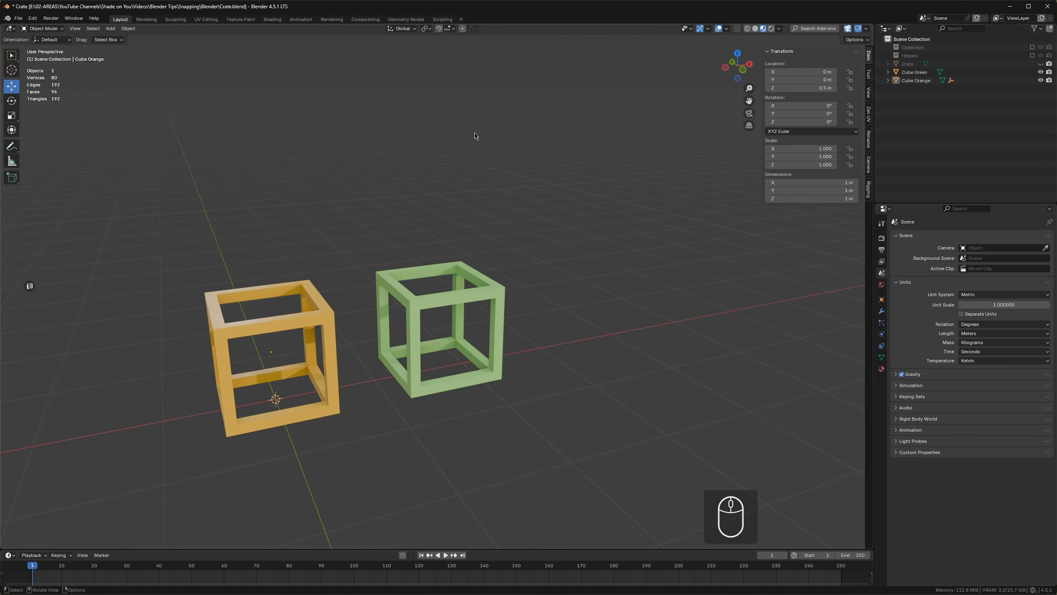
Set the snap target to Vertex and select the orange cube beside the green one
{"action": "left_click", "coordinate": [454, 28]}
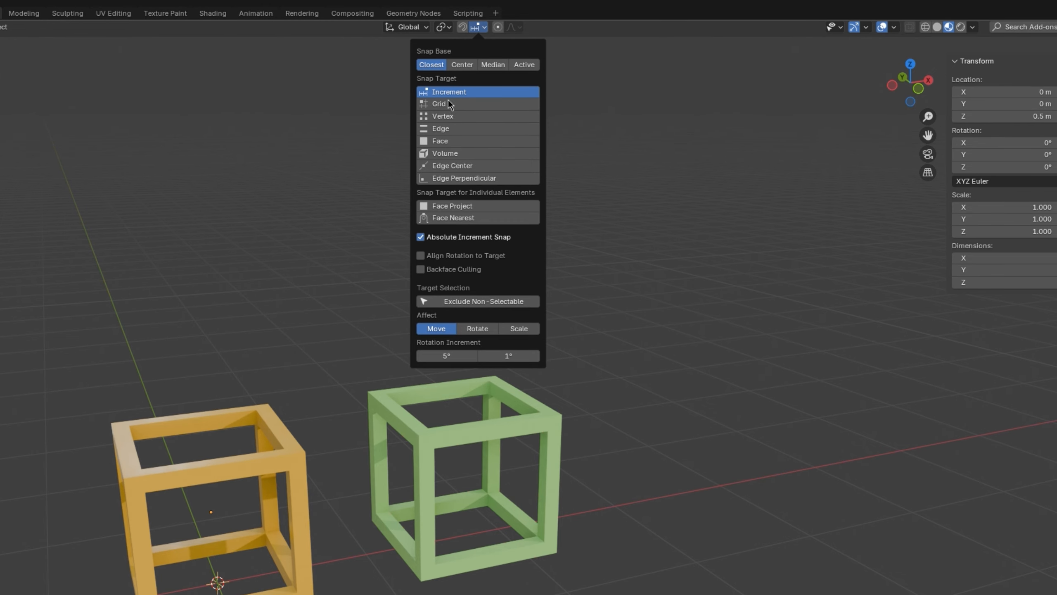
{"action": "left_click", "coordinate": [449, 118]}
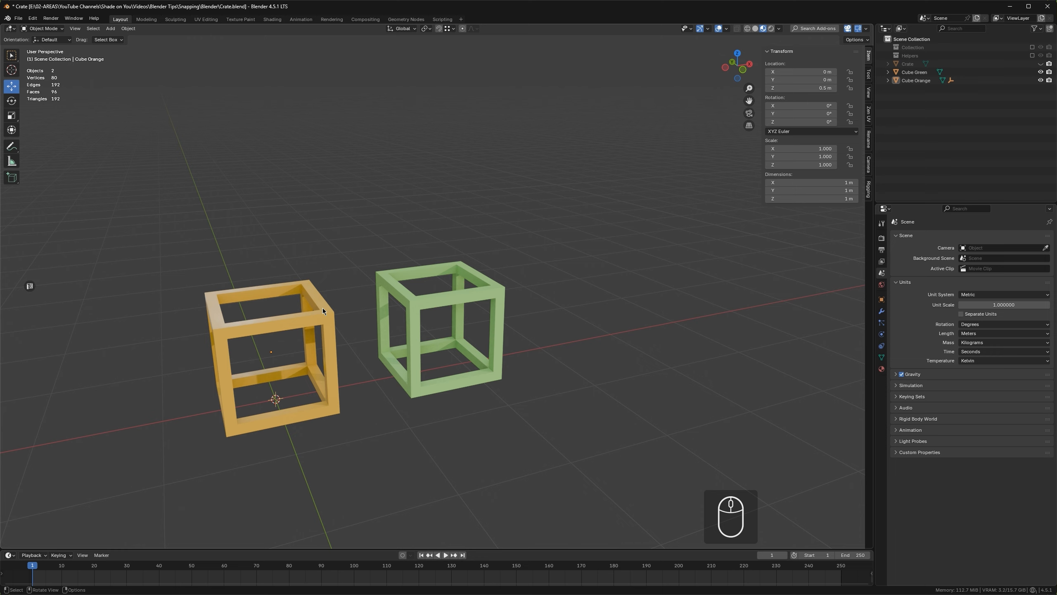
{"action": "left_click", "coordinate": [322, 312]}
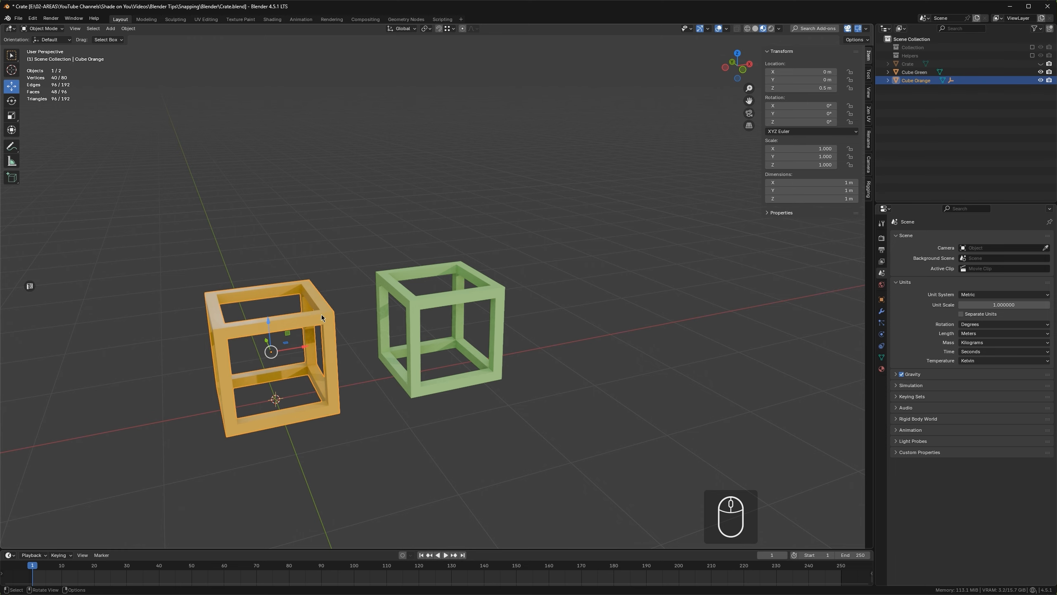
{"action": "middle_click_drag", "start_coordinate": [335, 356], "coordinate": [328, 354]}
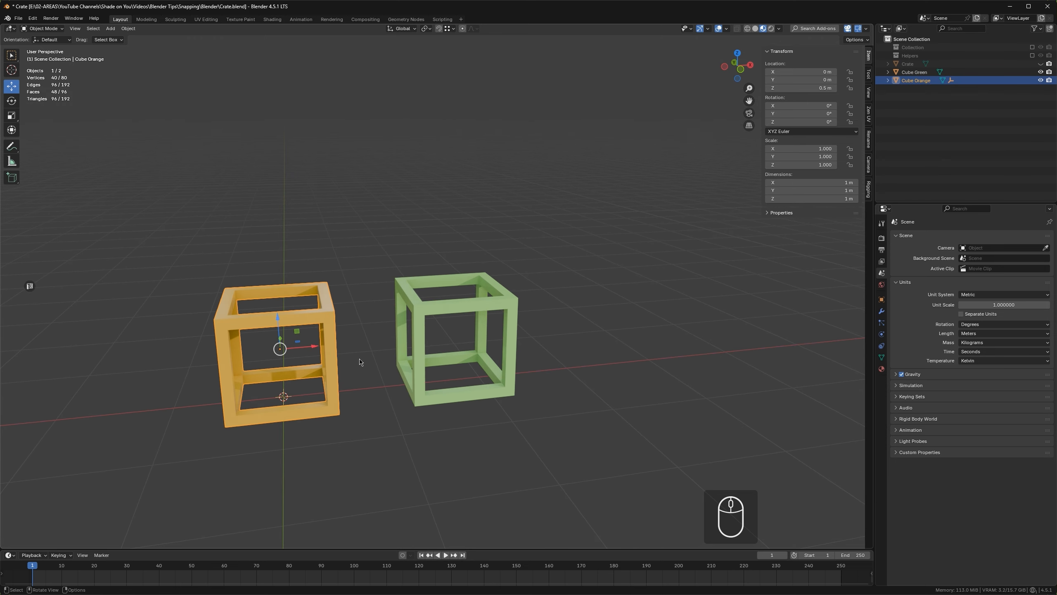
{"action": "middle_click_drag", "start_coordinate": [349, 350], "coordinate": [336, 319]}
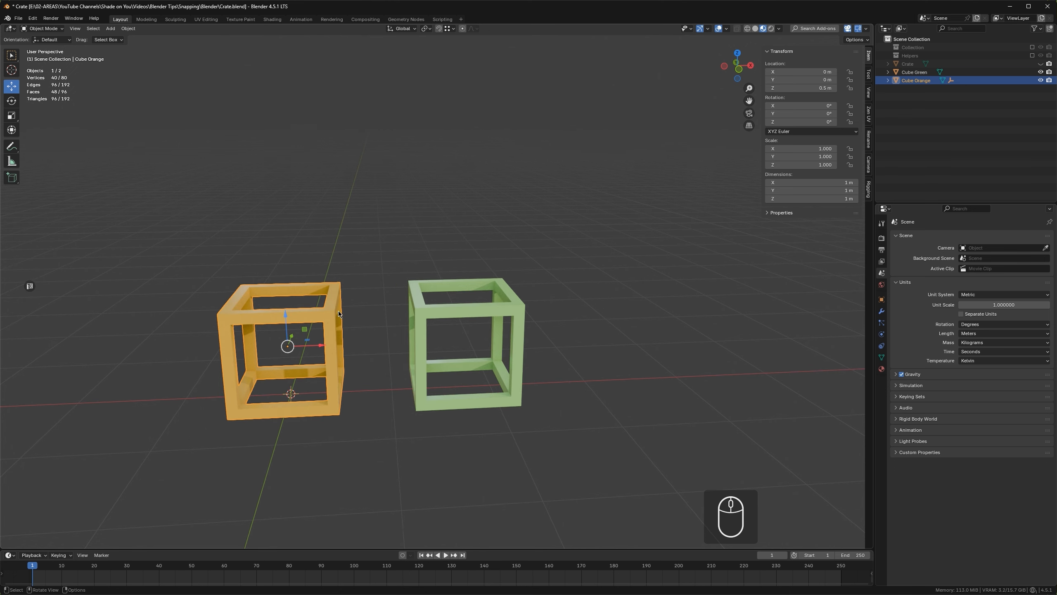
Move the orange cube with vertex snapping until it sits flush against the green cube's near side, at X about 0.71 m
{"action": "middle_click_drag", "start_coordinate": [398, 320], "coordinate": [350, 331]}
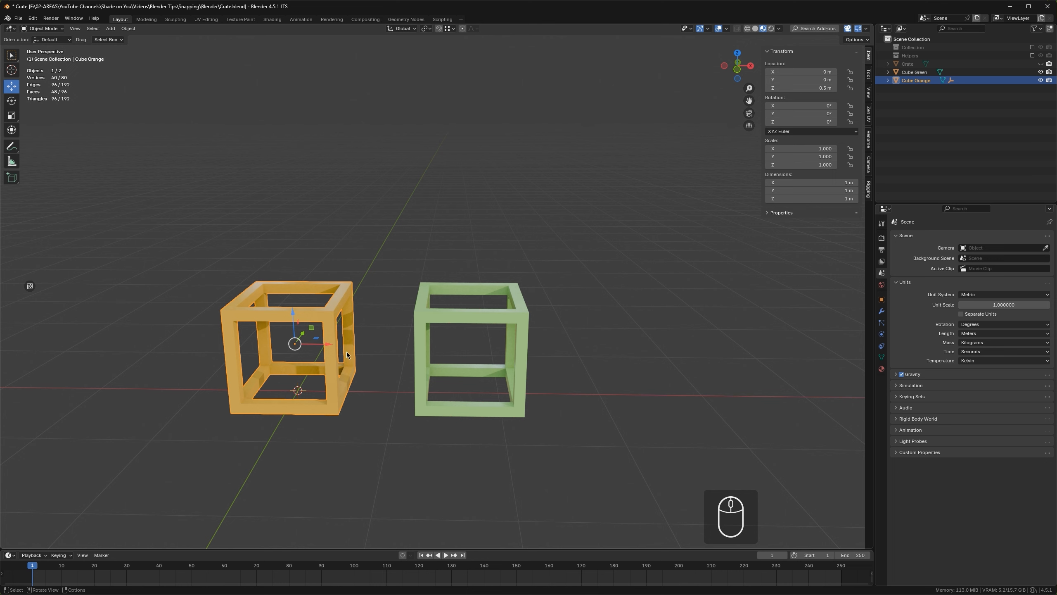
{"action": "middle_click_drag", "start_coordinate": [347, 353], "coordinate": [393, 325]}
{"action": "key", "text": "g"}
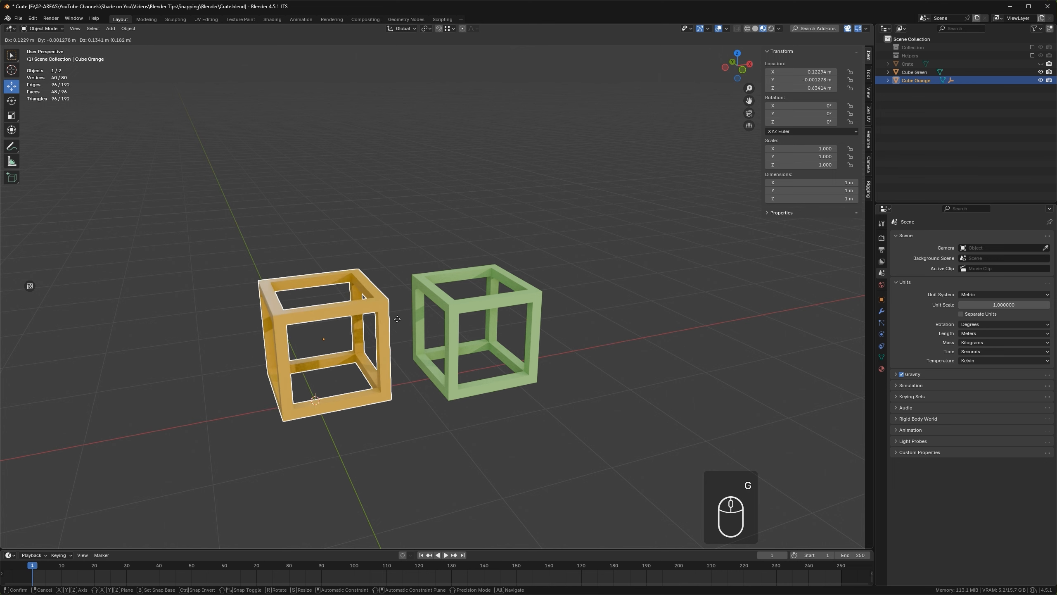
{"action": "key", "text": "ctrl"}
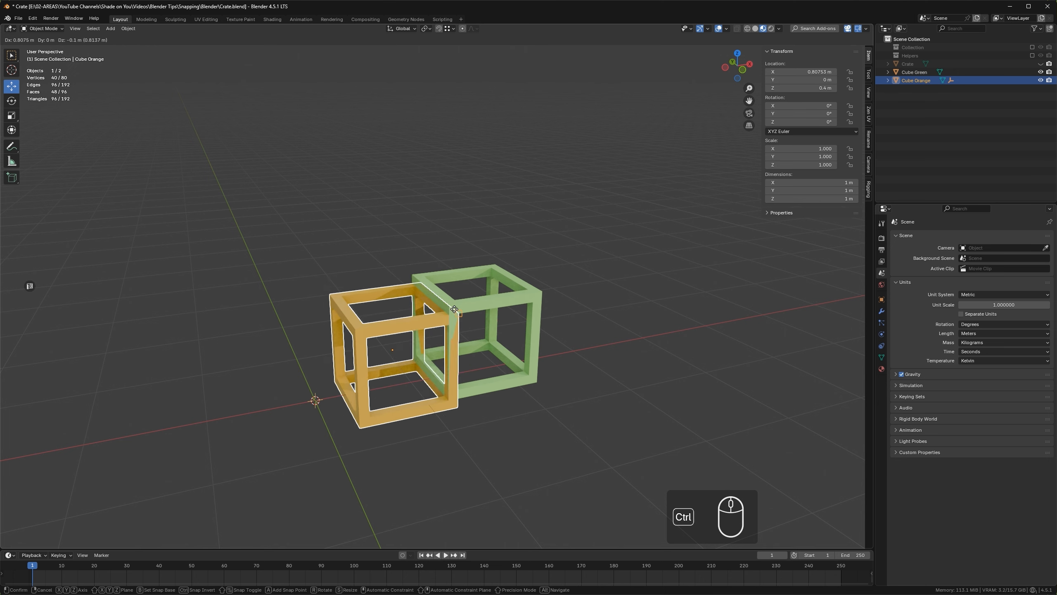
{"action": "left_click", "coordinate": [435, 282], "text": "ctrl"}
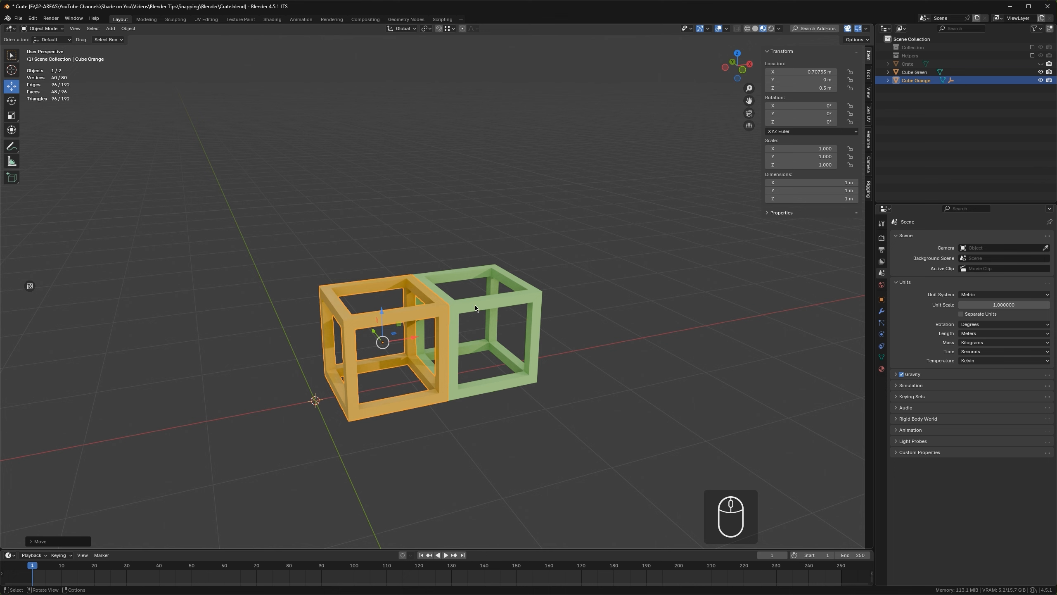
Move the orange cube past the green cube and vertex-snap it flush against the far side, at X about 2.71 m
{"action": "key", "text": "g"}
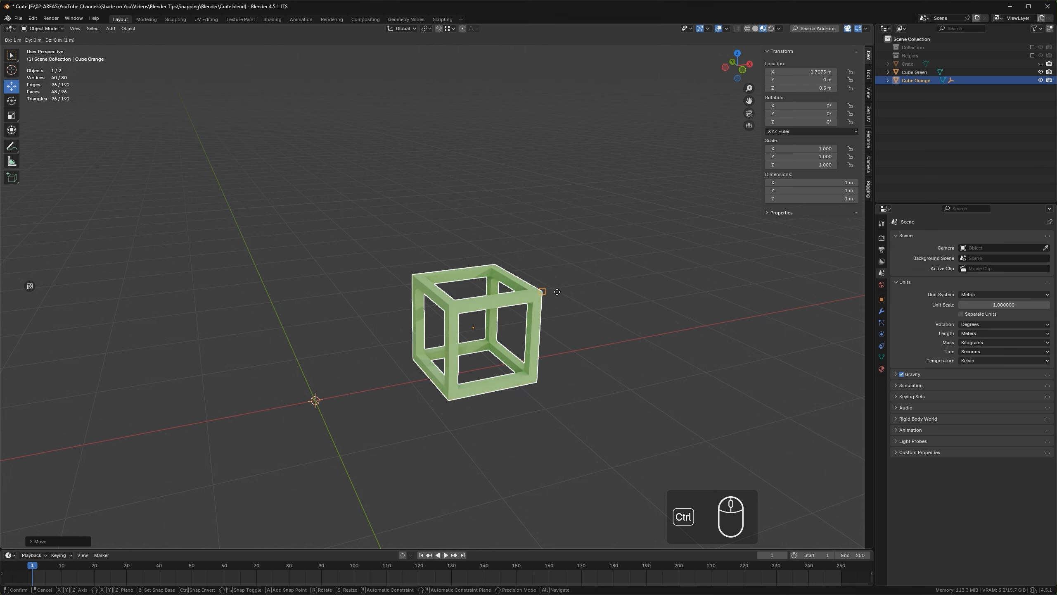
{"action": "left_click", "coordinate": [417, 321]}
{"action": "left_click_drag", "start_coordinate": [414, 339], "coordinate": [623, 305]}
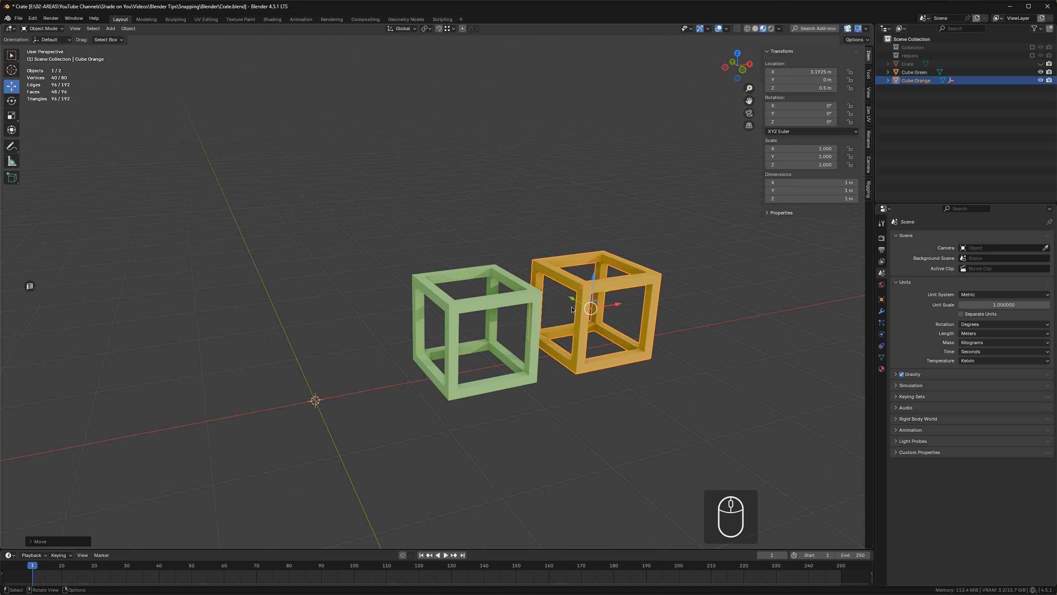
{"action": "key", "text": "g"}
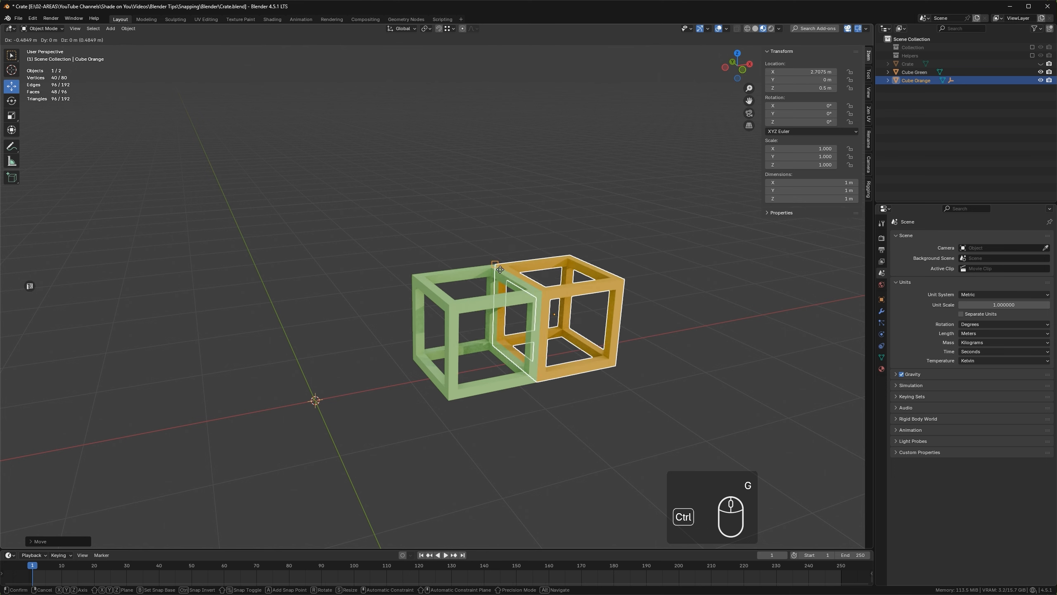
{"action": "left_click", "coordinate": [542, 295]}
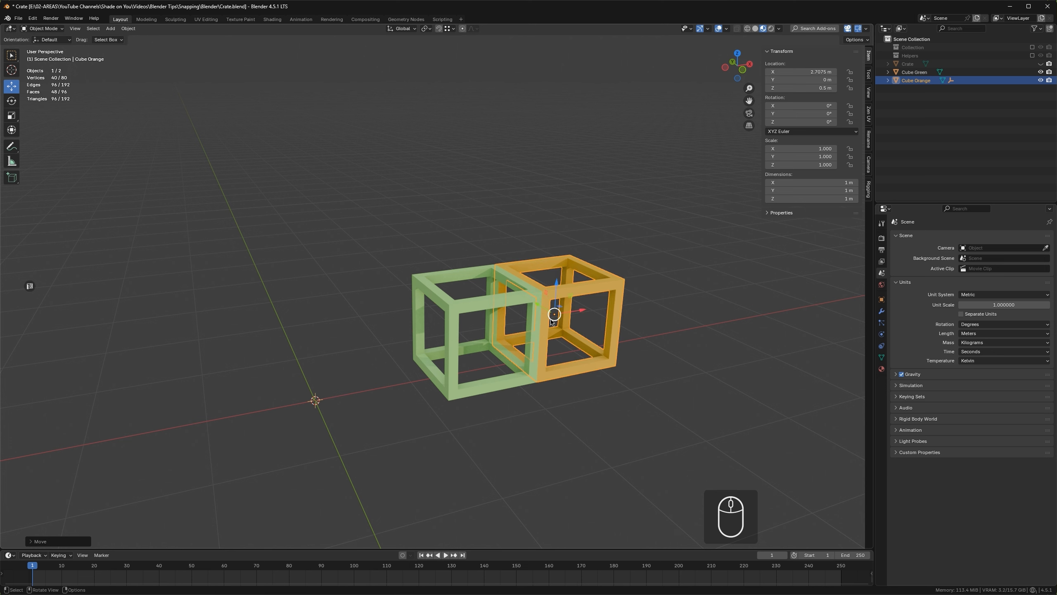
Undo the snapped moves of the orange cube
{"action": "key", "text": "ctrl+z"}
{"action": "key", "text": "ctrl+z"}
{"action": "key", "text": "ctrl+z"}
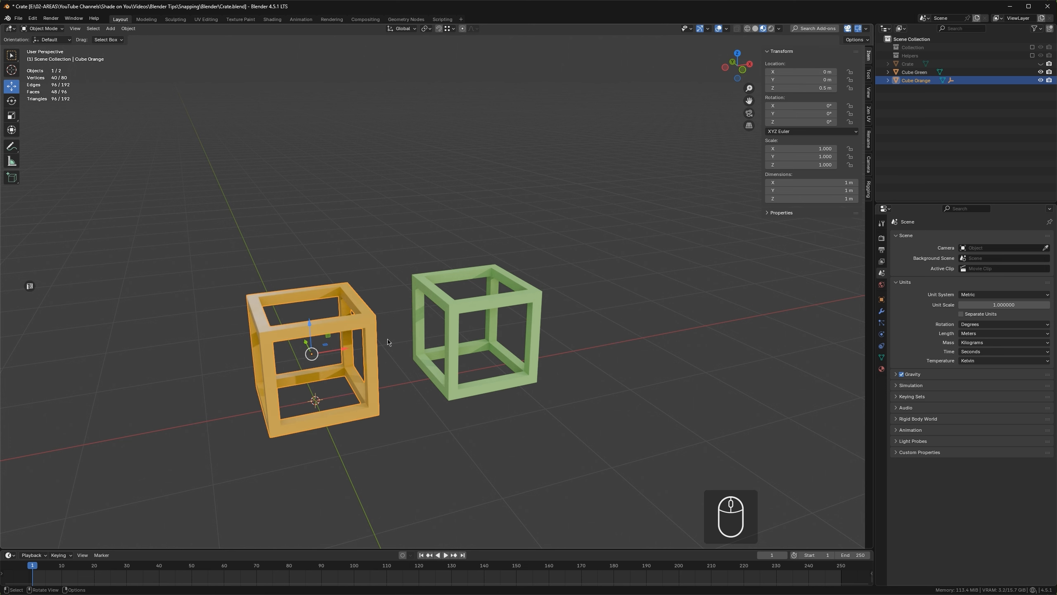
In Edit Mode, vertex-snap the orange cube's whole mesh exactly onto the green cube, and undo the move
{"action": "key", "text": "Tab"}
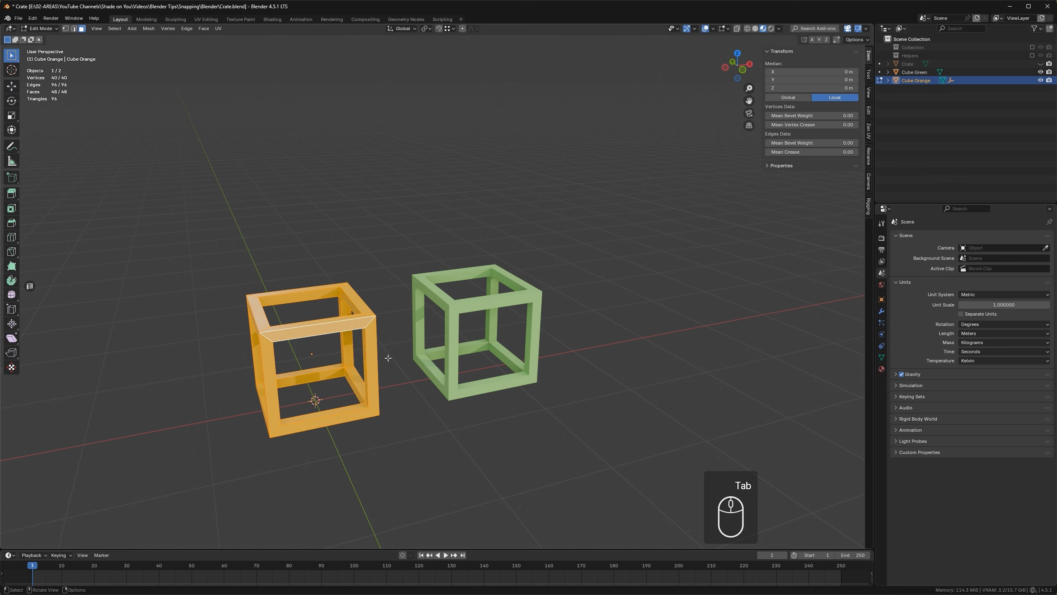
{"action": "middle_click_drag", "start_coordinate": [389, 361], "coordinate": [398, 328]}
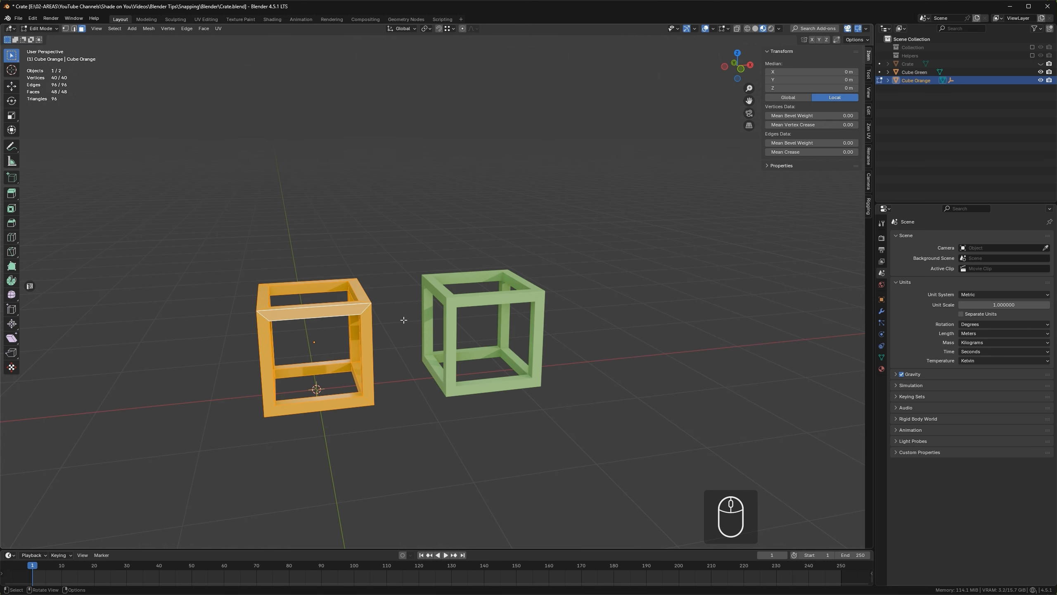
{"action": "key", "text": "g"}
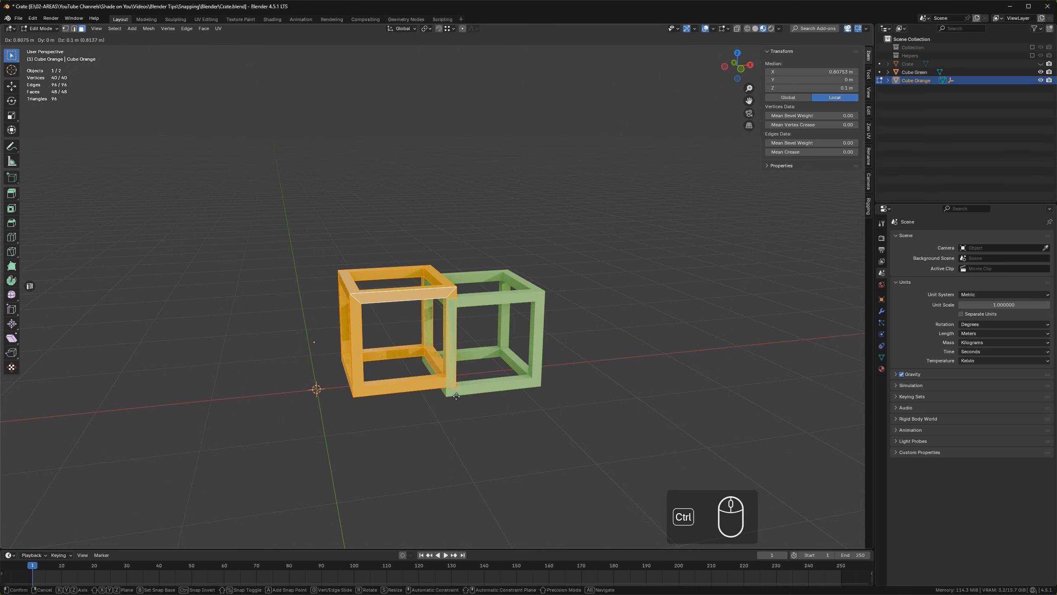
{"action": "left_click", "coordinate": [544, 385]}
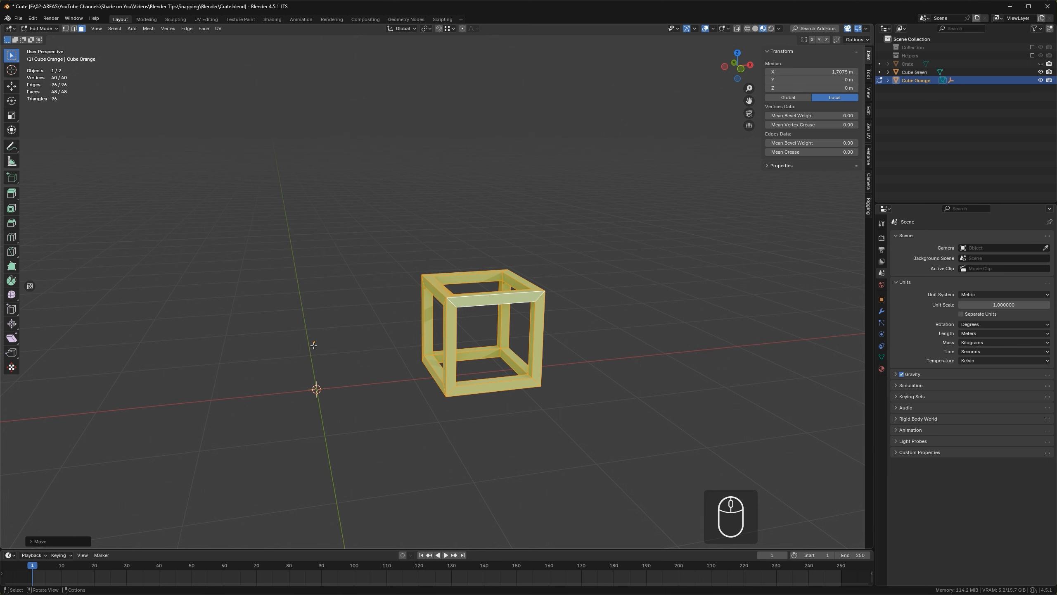
{"action": "key", "text": "ctrl+z"}
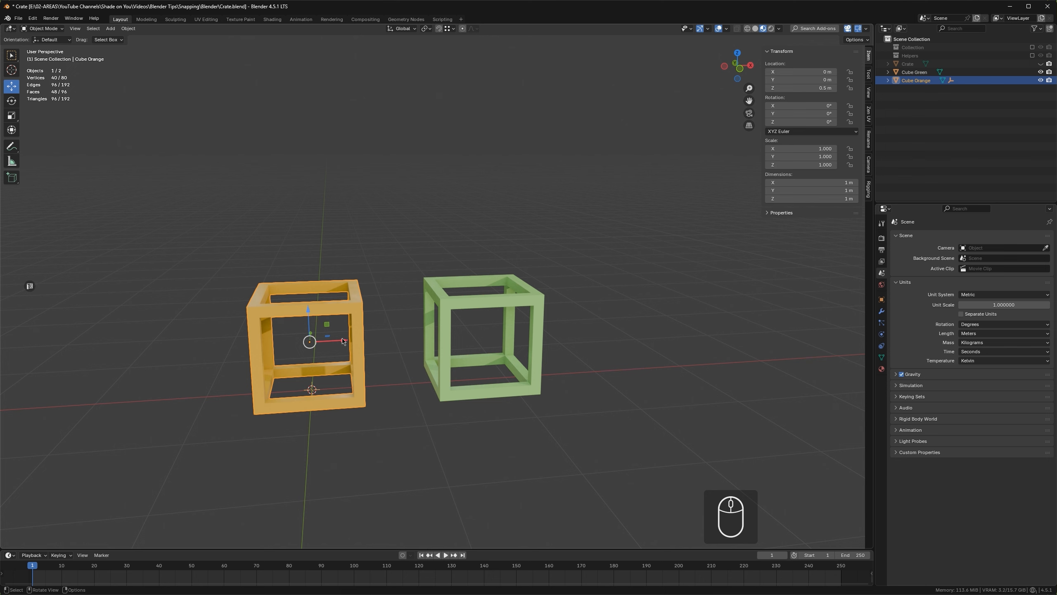
Duplicate the orange cube above the original at Z about 1.97 m and offset the copy to X about -0.5 m
{"action": "key", "text": "shift+d"}
{"action": "left_click", "coordinate": [366, 258]}
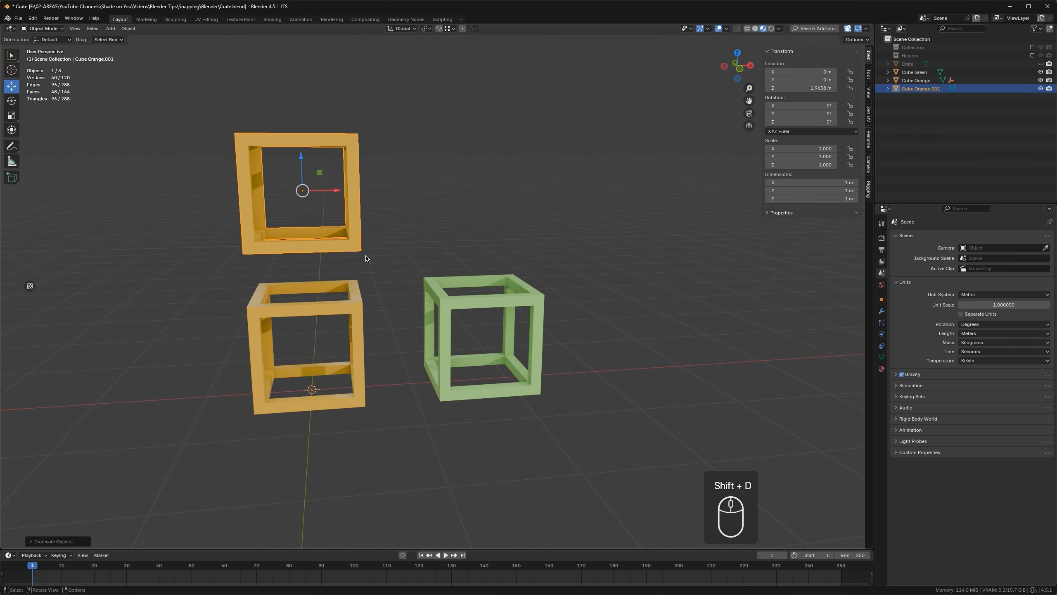
{"action": "middle_click_drag", "start_coordinate": [365, 259], "coordinate": [375, 209]}
{"action": "left_click_drag", "start_coordinate": [379, 329], "coordinate": [363, 267], "text": "shift"}
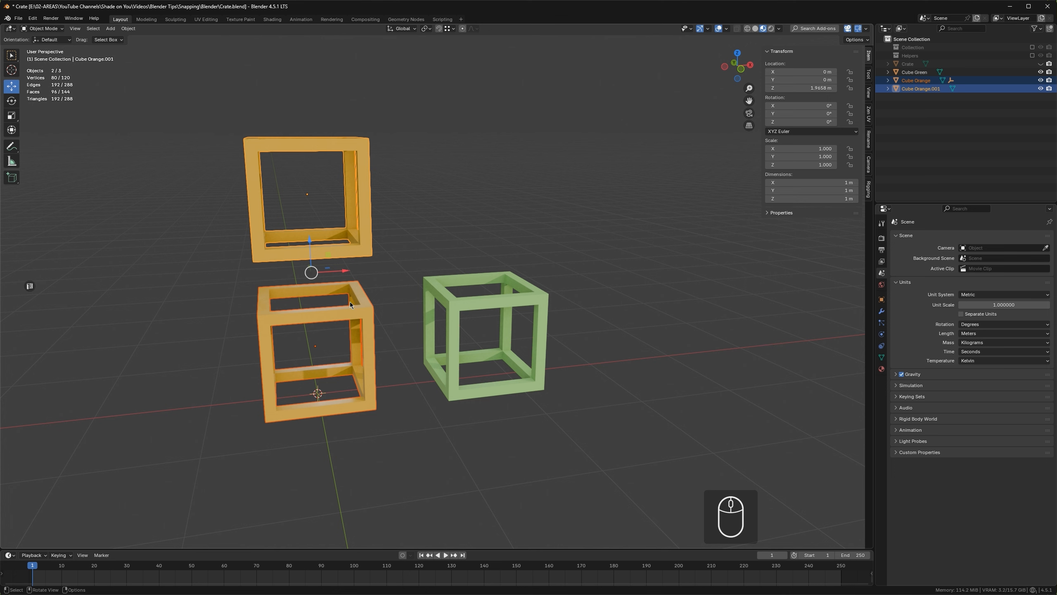
{"action": "left_click", "coordinate": [354, 268]}
{"action": "left_click", "coordinate": [360, 259]}
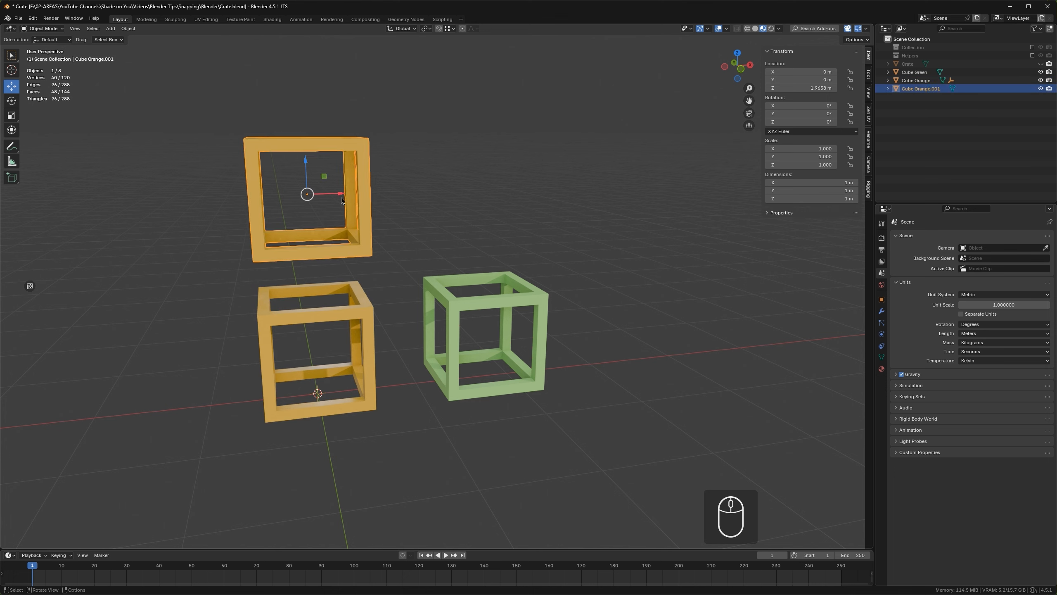
{"action": "left_click_drag", "start_coordinate": [340, 194], "coordinate": [274, 195]}
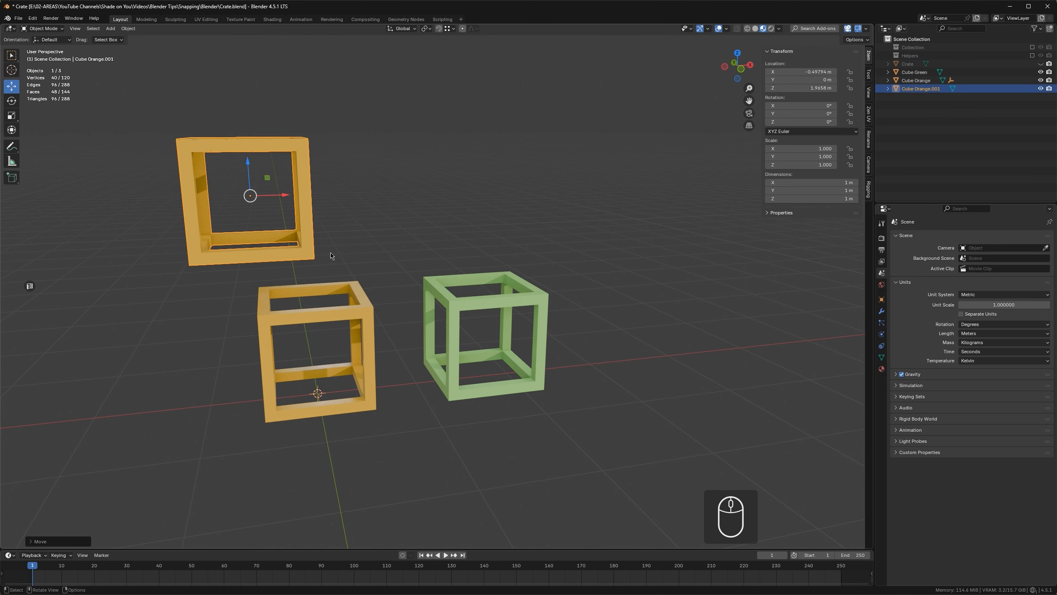
Select both orange cubes and try moving them together with vertex snapping
{"action": "left_click_drag", "start_coordinate": [396, 362], "coordinate": [339, 204], "text": "shift"}
{"action": "middle_click_drag", "start_coordinate": [376, 343], "coordinate": [365, 316]}
{"action": "key", "text": "g"}
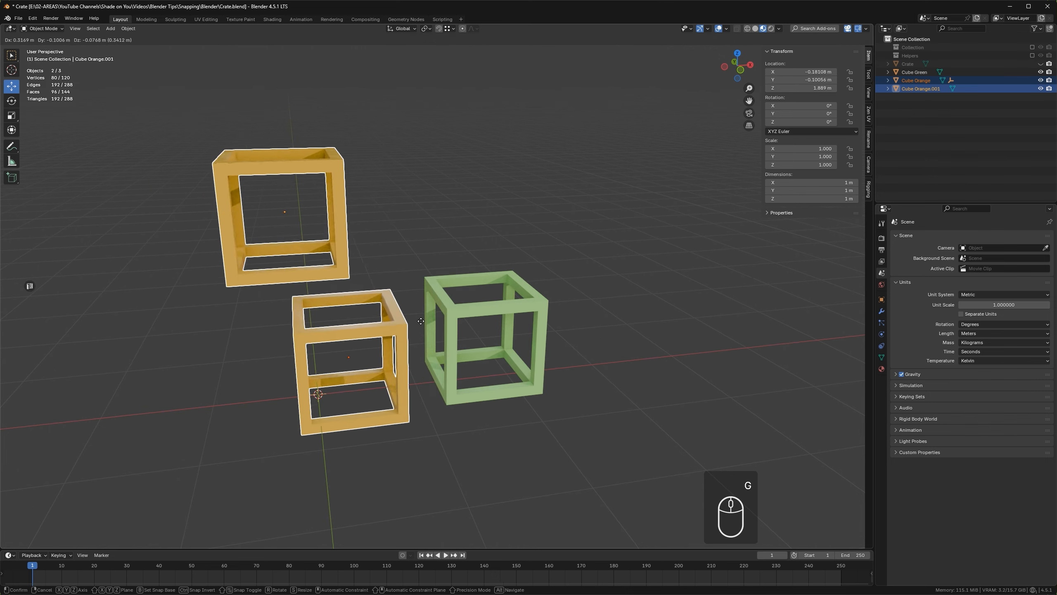
{"action": "key", "text": "ctrl"}
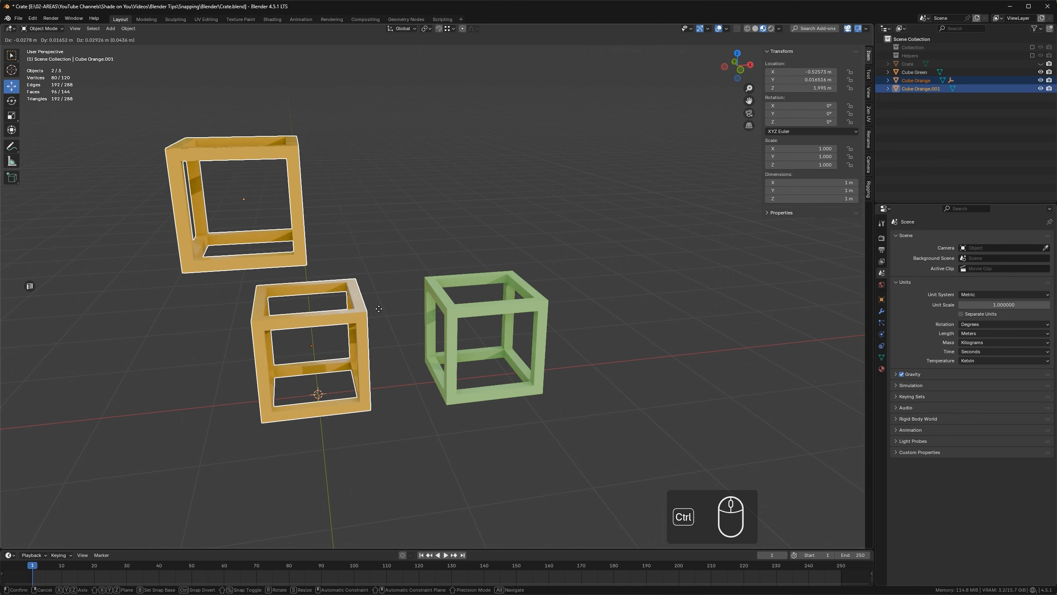
{"action": "left_click", "coordinate": [379, 308]}
{"action": "middle_click_drag", "start_coordinate": [349, 271], "coordinate": [329, 270]}
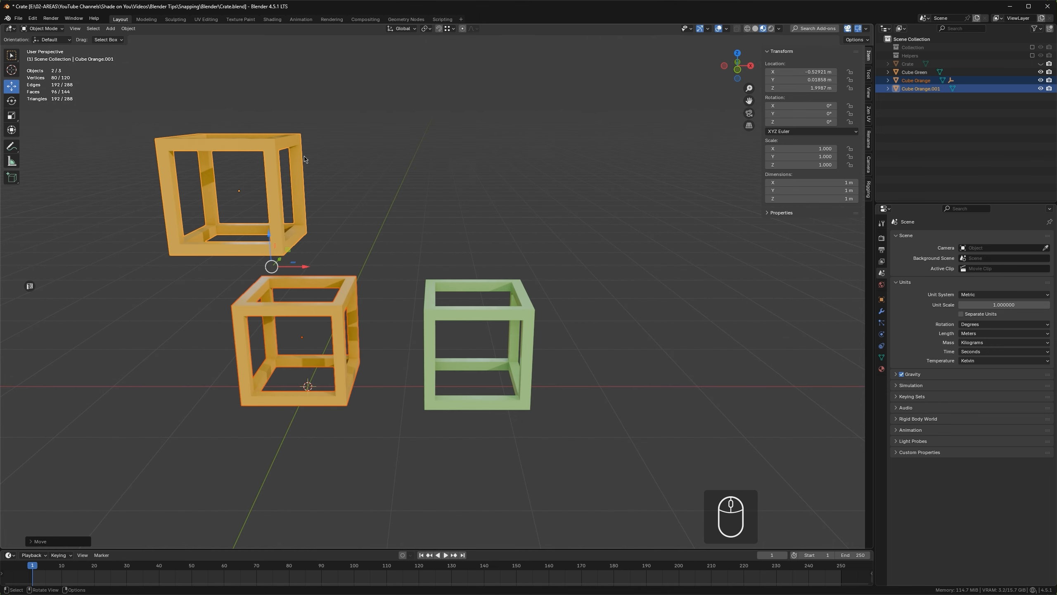
Make the lower orange cube active, try moving both orange cubes, and undo back to before the duplication
{"action": "left_click", "coordinate": [340, 306], "text": "shift"}
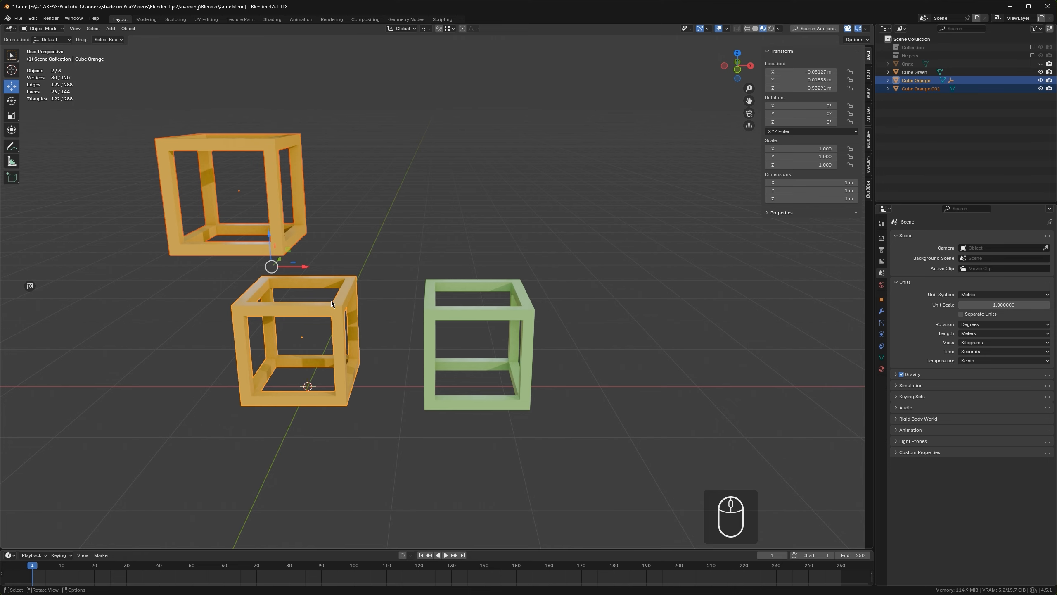
{"action": "middle_click_drag", "start_coordinate": [340, 316], "coordinate": [364, 318]}
{"action": "key", "text": "g"}
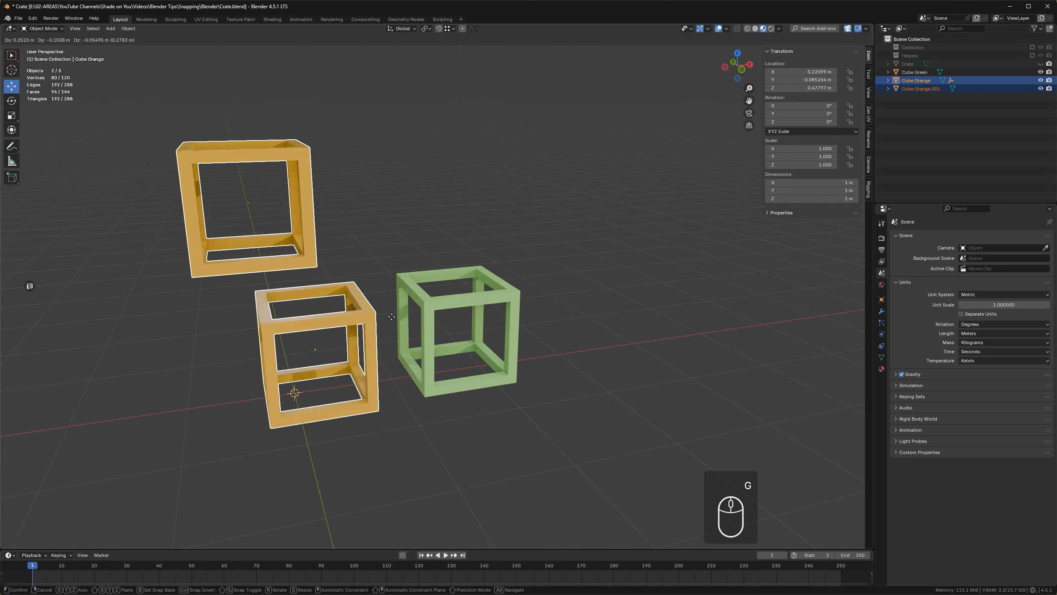
{"action": "left_click", "coordinate": [346, 319]}
{"action": "middle_click_drag", "start_coordinate": [346, 319], "coordinate": [356, 285]}
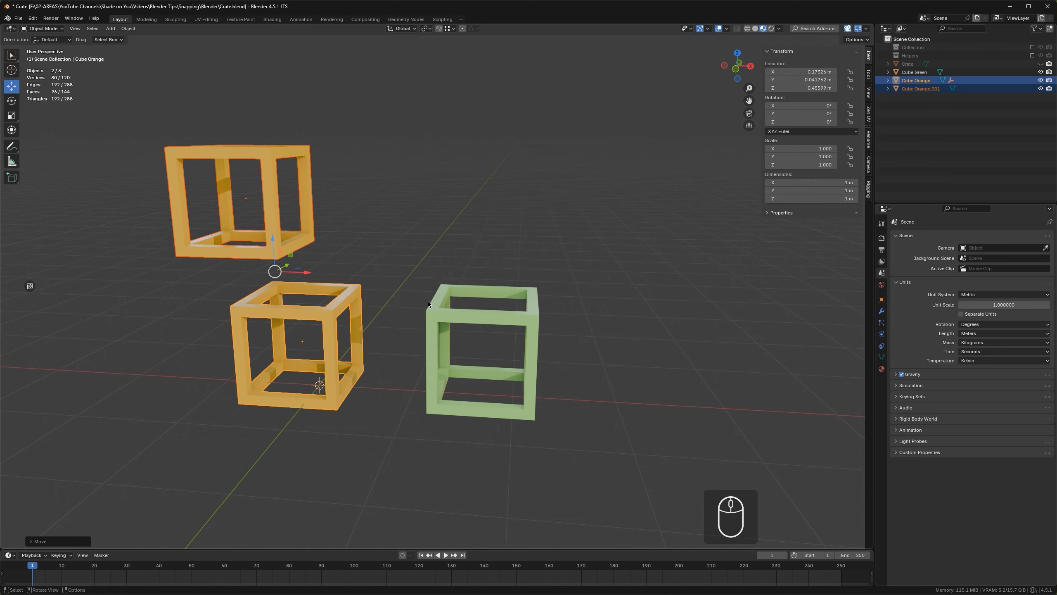
{"action": "middle_click_drag", "start_coordinate": [423, 314], "coordinate": [406, 324]}
{"action": "key", "text": "ctrl+z"}
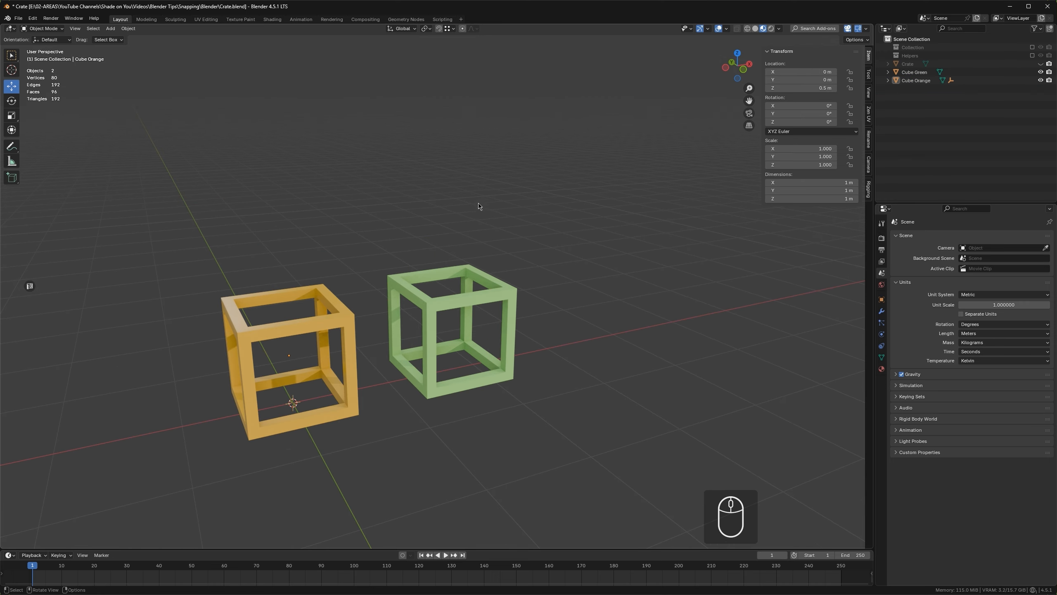
Set the snap base to Center and select the orange cube
{"action": "left_click", "coordinate": [454, 29]}
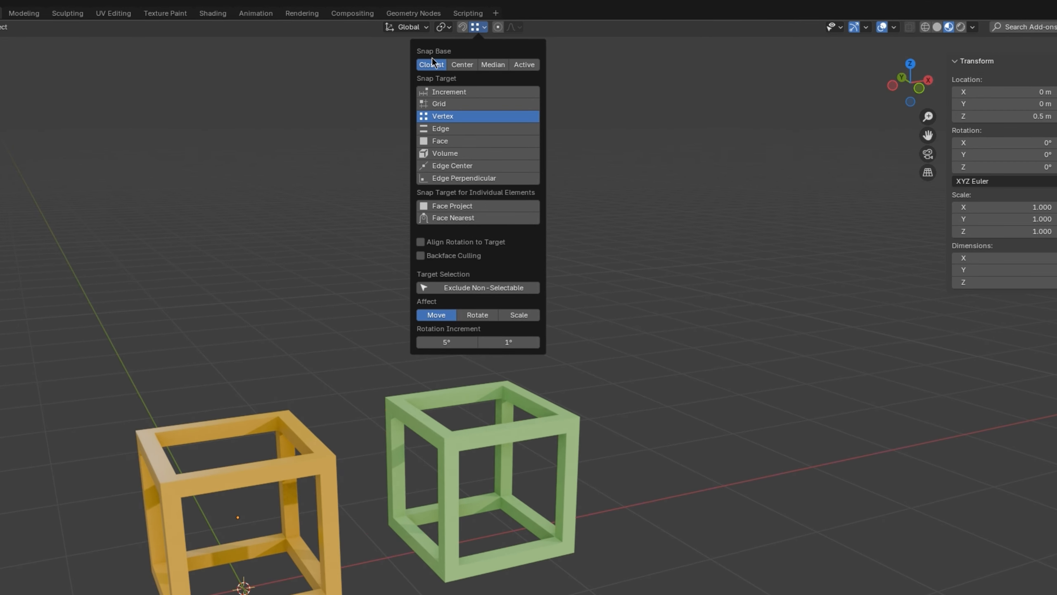
{"action": "left_click", "coordinate": [458, 62]}
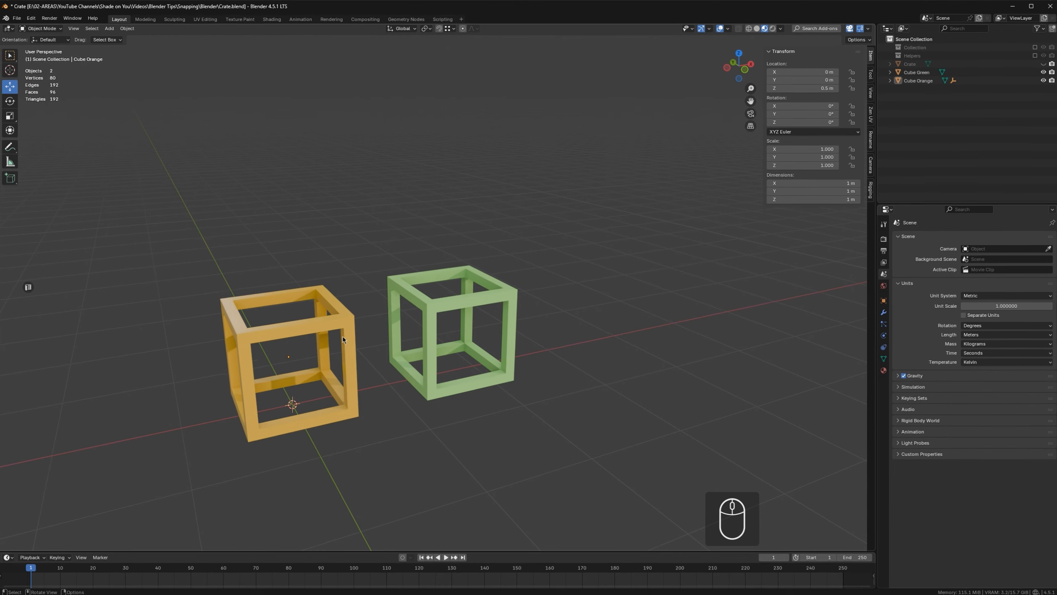
{"action": "left_click", "coordinate": [333, 450]}
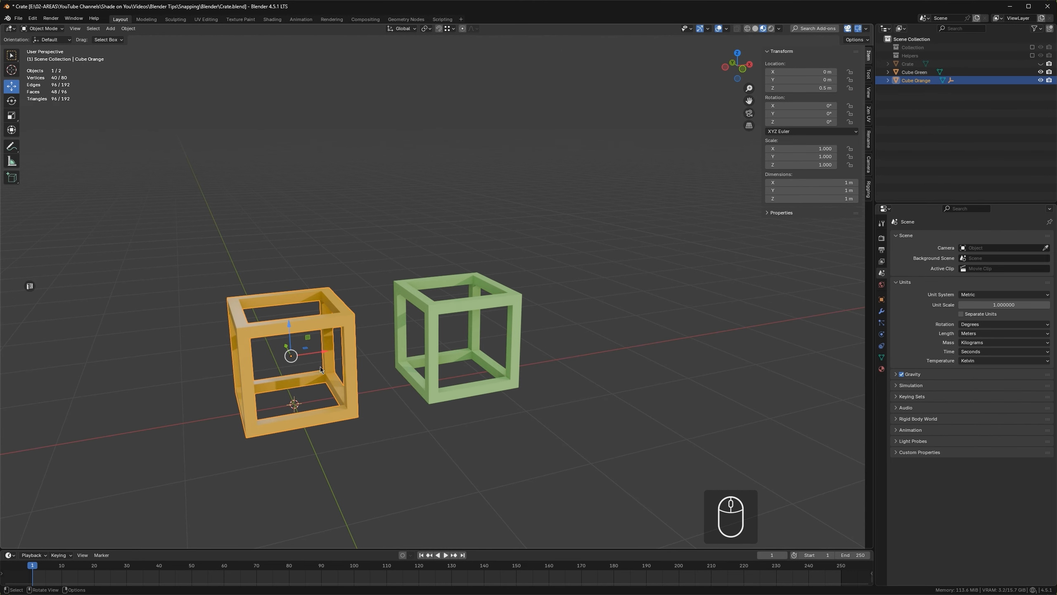
Try snapping the orange cube by its center to vertices of the green cube
{"action": "key", "text": "g"}
{"action": "key", "text": "ctrl"}
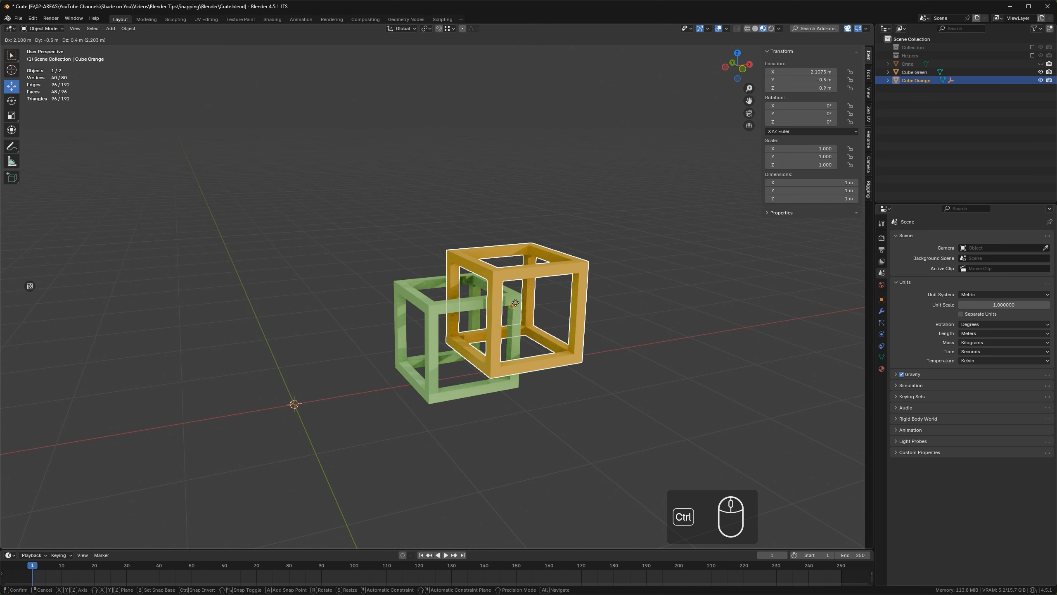
{"action": "right_click", "coordinate": [370, 369]}
Enter Edit Mode on the orange cube and try snapping its whole mesh by its center to the green cube's vertices
{"action": "key", "text": "Tab"}
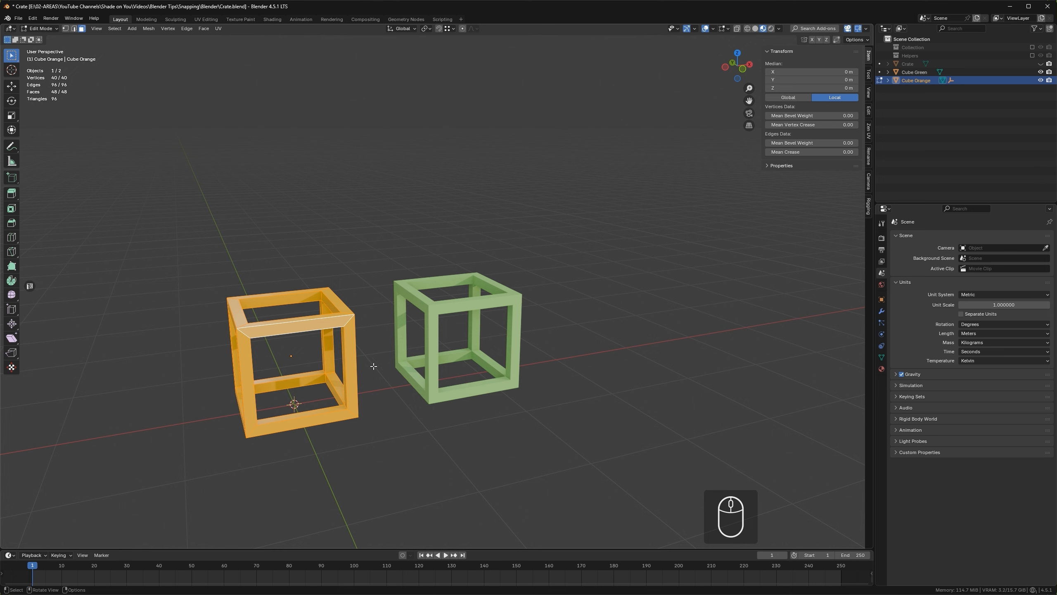
{"action": "key", "text": "g"}
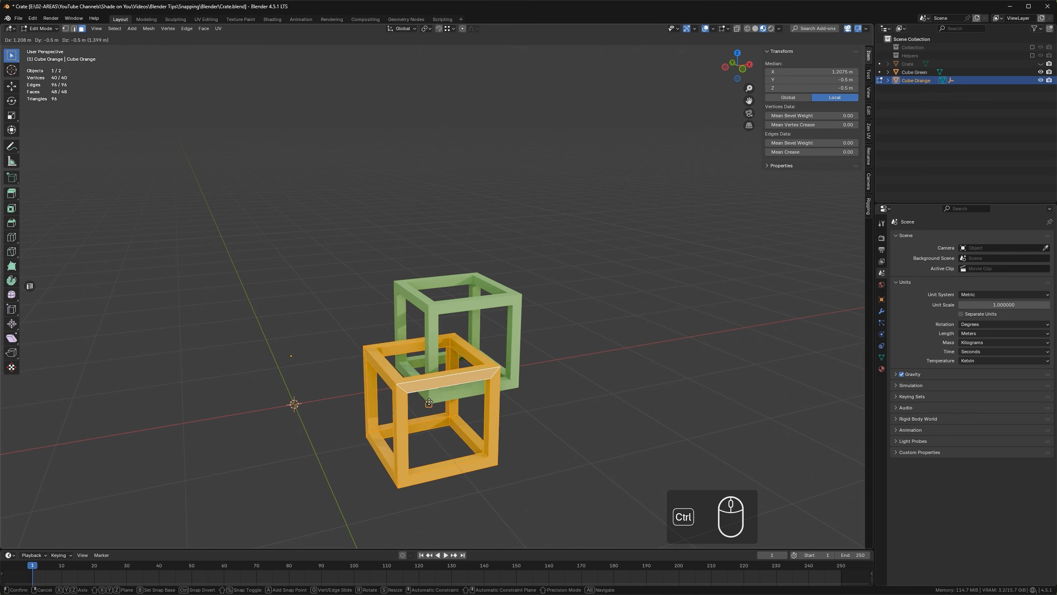
{"action": "right_click", "coordinate": [388, 354], "text": "ctrl"}
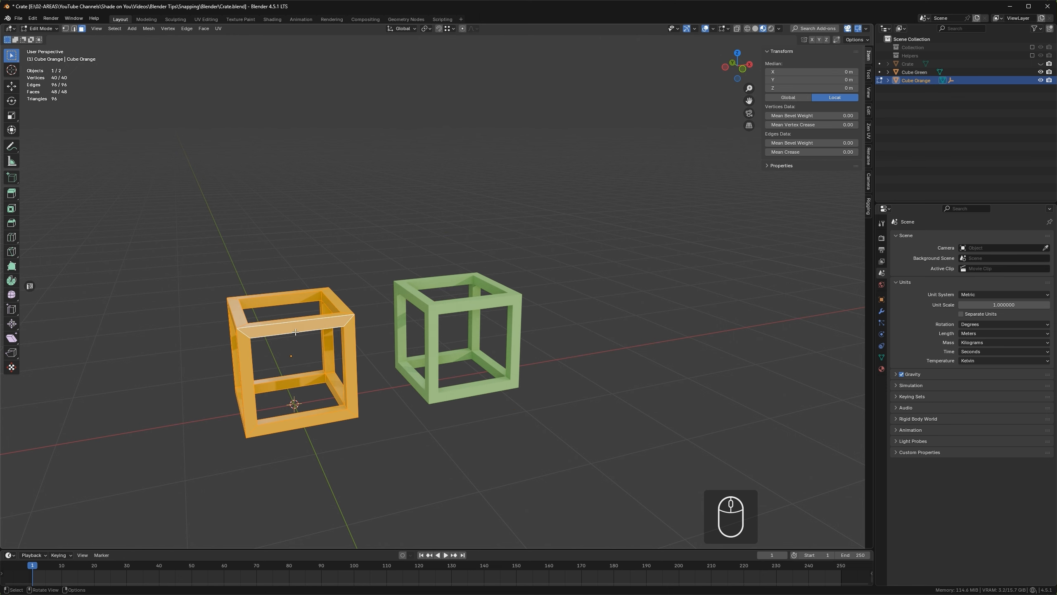
In wireframe view, select the orange cube's upper frame and try snapping it by its center to the green cube's vertices, then return to Object Mode
{"action": "key", "text": "shift+z"}
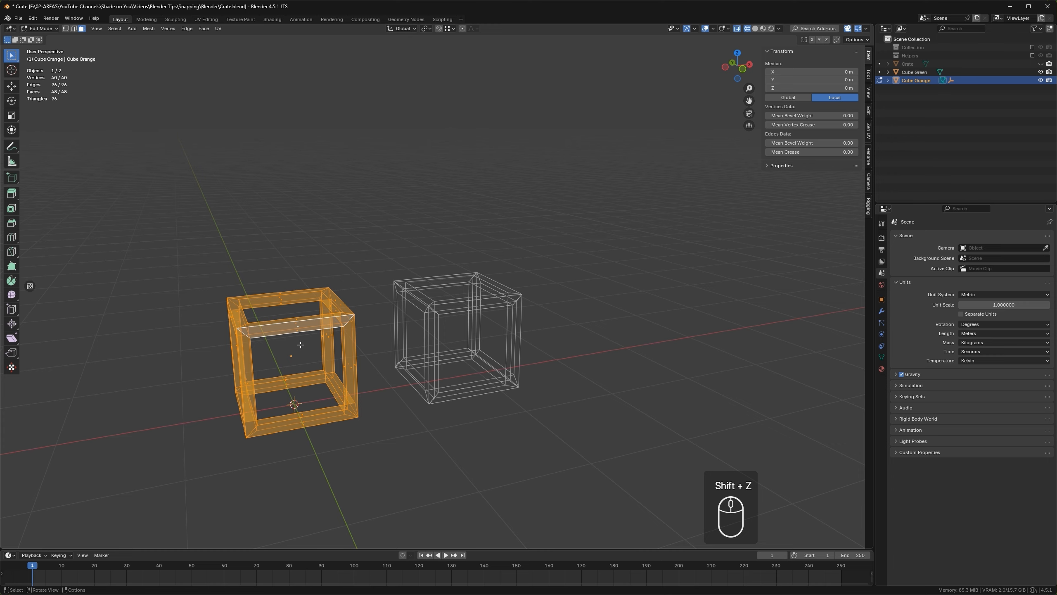
{"action": "middle_click_drag", "start_coordinate": [300, 344], "coordinate": [318, 336]}
{"action": "left_click_drag", "start_coordinate": [169, 261], "coordinate": [362, 335]}
{"action": "middle_click_drag", "start_coordinate": [362, 334], "coordinate": [391, 314]}
{"action": "key", "text": "g"}
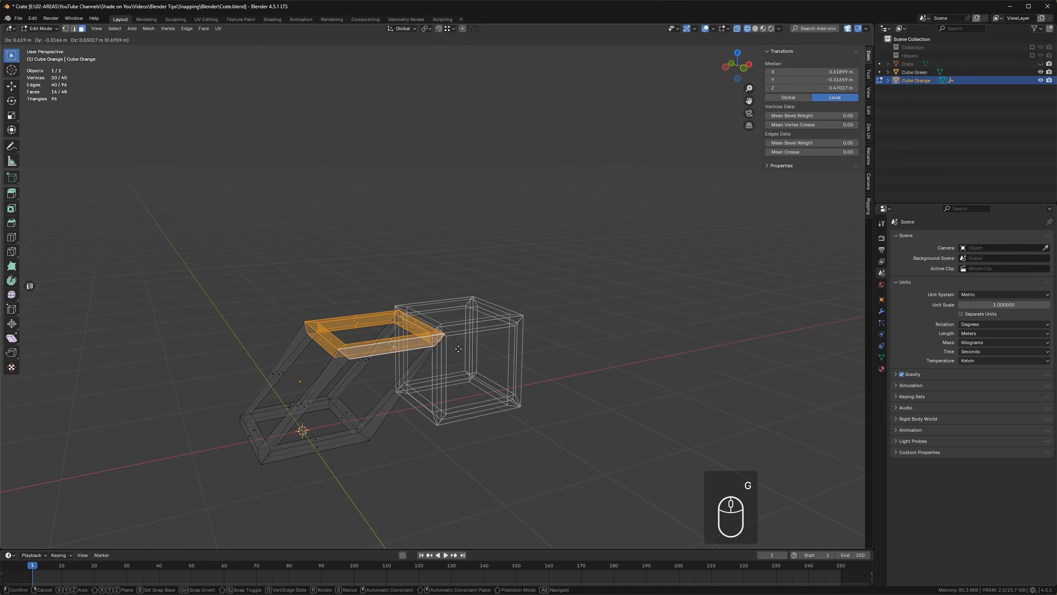
{"action": "key", "text": "ctrl"}
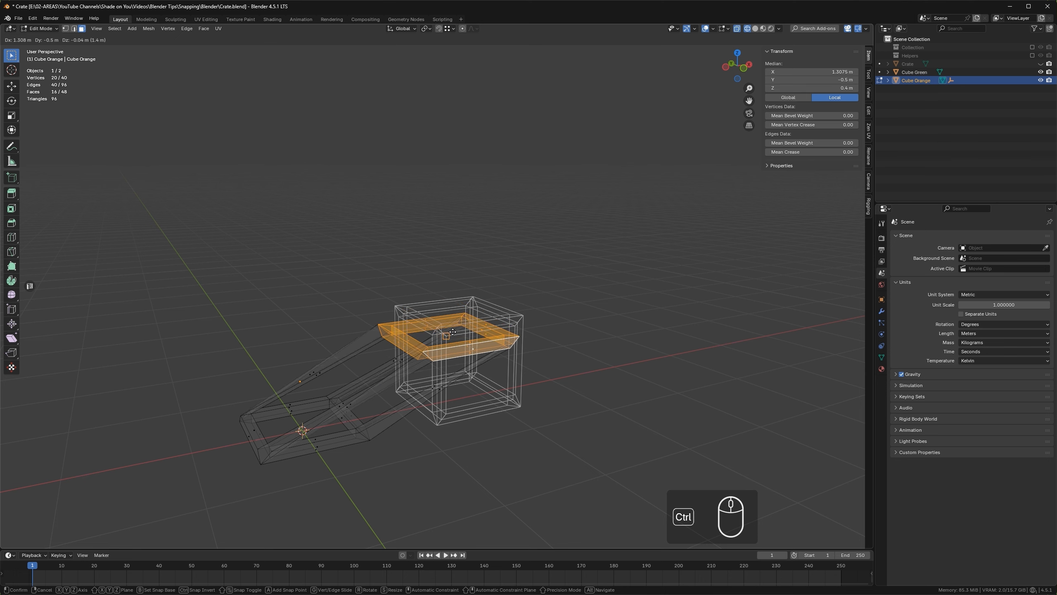
{"action": "left_click", "coordinate": [386, 354]}
{"action": "key", "text": "Tab"}
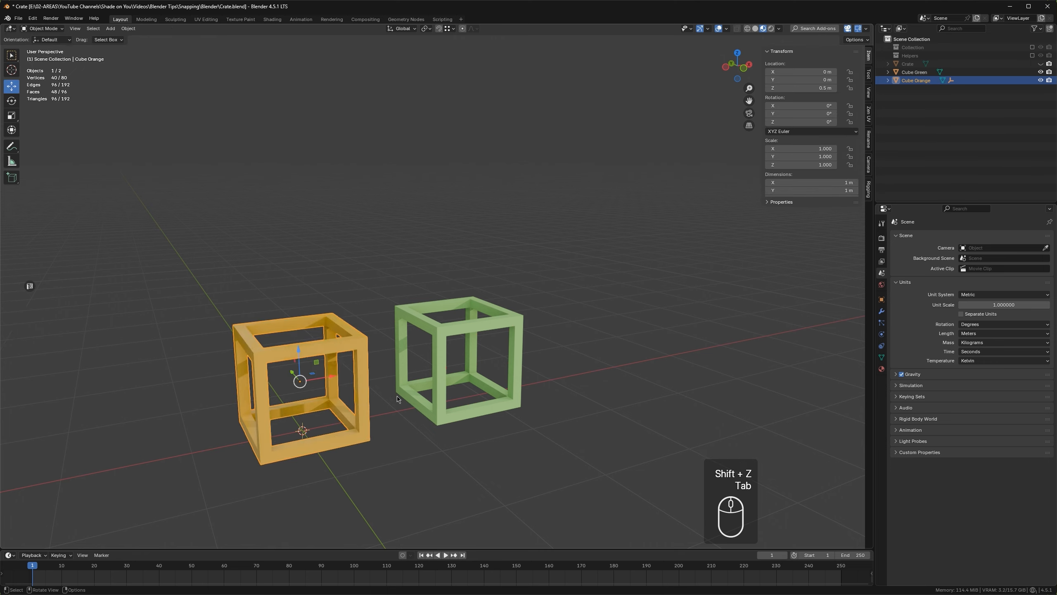
Duplicate the orange cube and raise the copy above the original to a Z location of about 2 m
{"action": "middle_click_drag", "start_coordinate": [391, 395], "coordinate": [337, 319]}
{"action": "key", "text": "shift+d"}
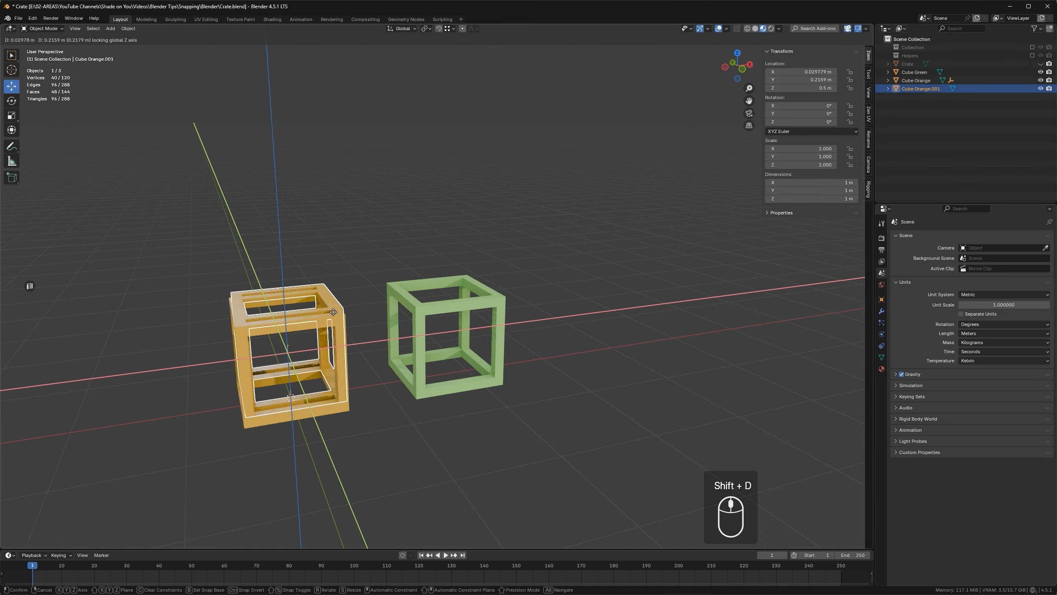
{"action": "right_click", "coordinate": [286, 327]}
{"action": "left_click_drag", "start_coordinate": [286, 327], "coordinate": [339, 219]}
Add the lower orange cube to the selection and try snapping both orange cubes by their shared center to the green cube
{"action": "left_click", "coordinate": [332, 318], "text": "shift"}
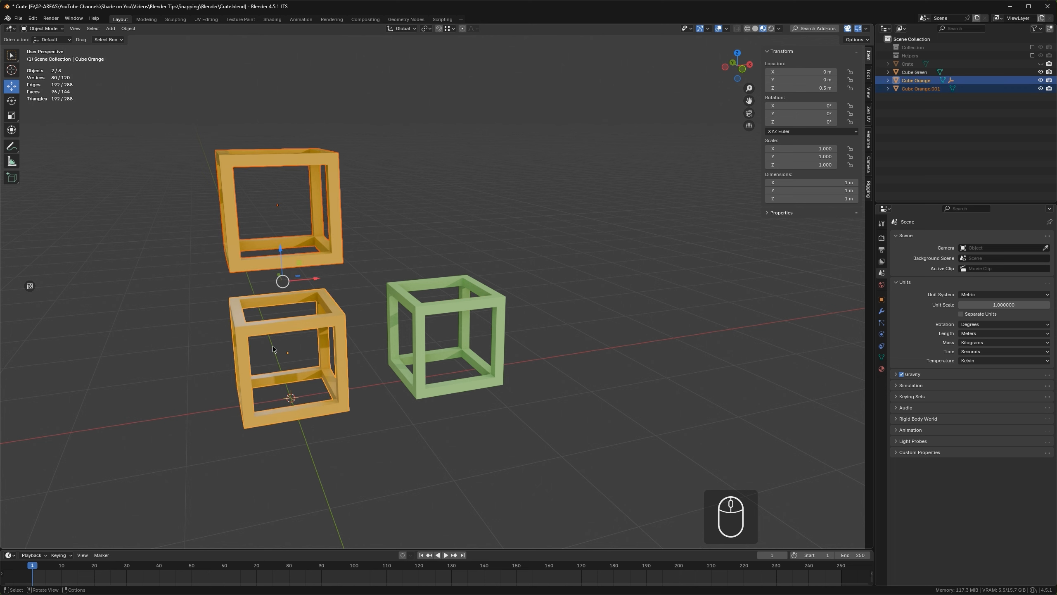
{"action": "key", "text": "g"}
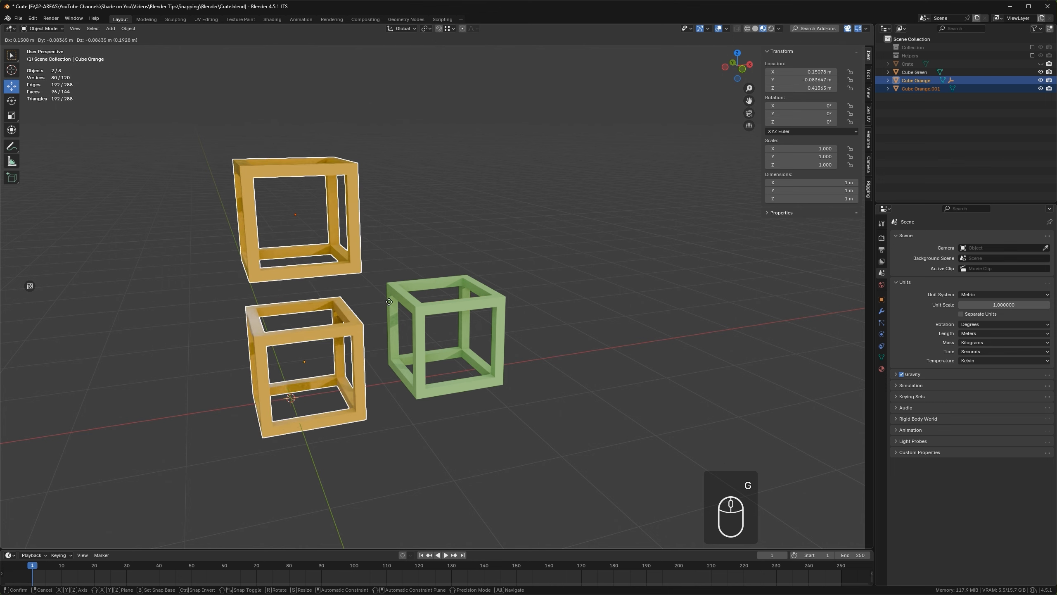
{"action": "key", "text": "ctrl"}
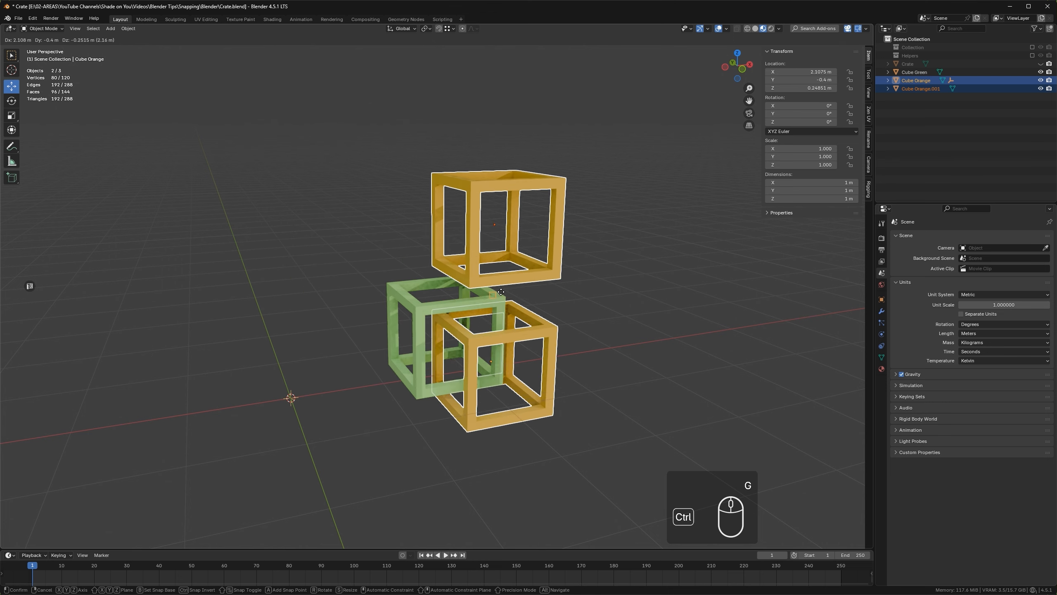
{"action": "right_click", "coordinate": [341, 286]}
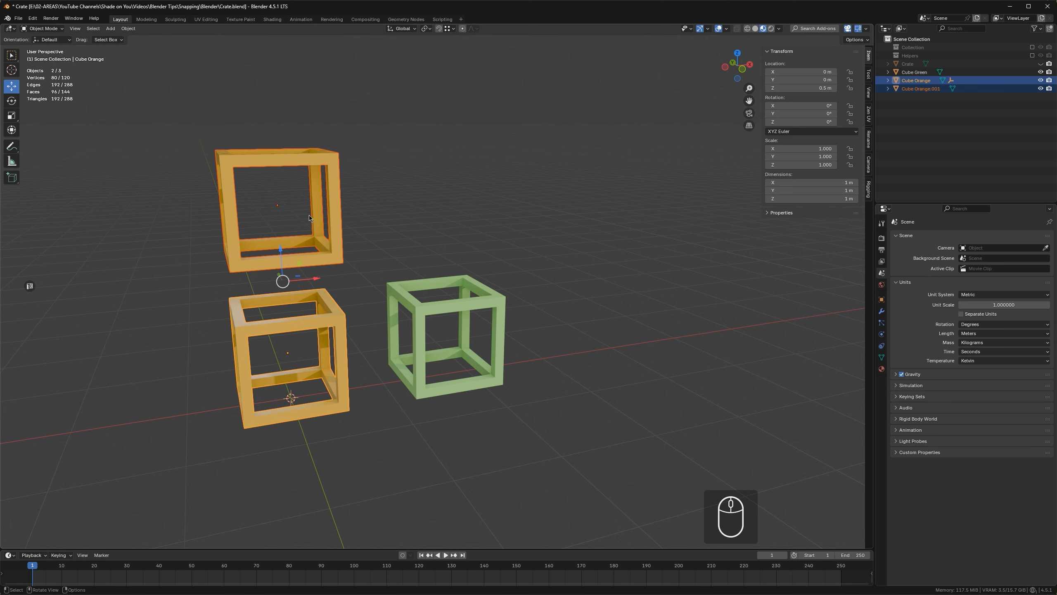
Set the transform pivot point to Active Element and try moving both orange cubes with the lower one active
{"action": "left_click", "coordinate": [429, 31]}
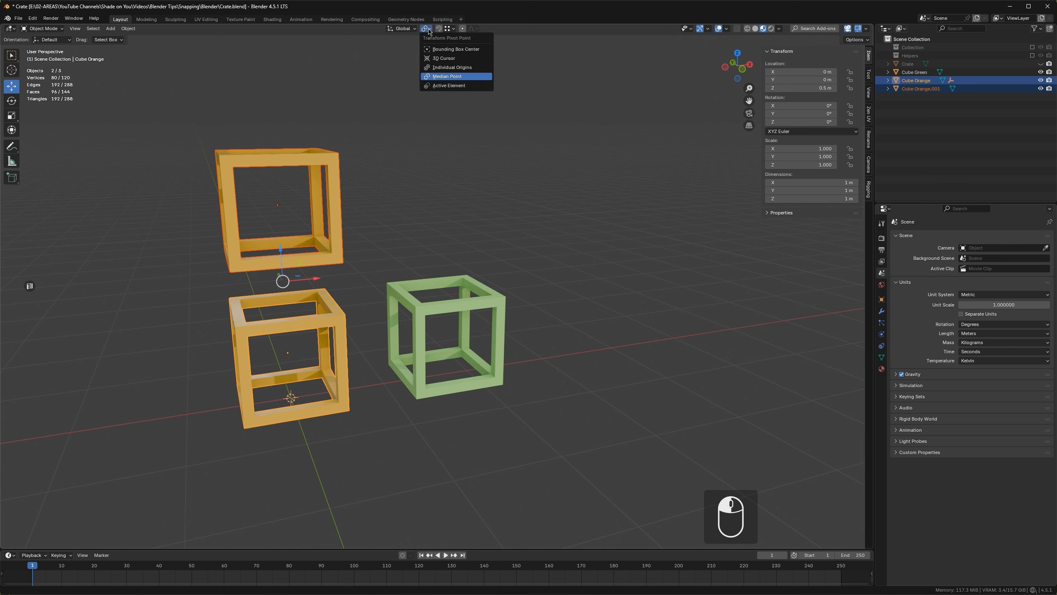
{"action": "left_click", "coordinate": [444, 86]}
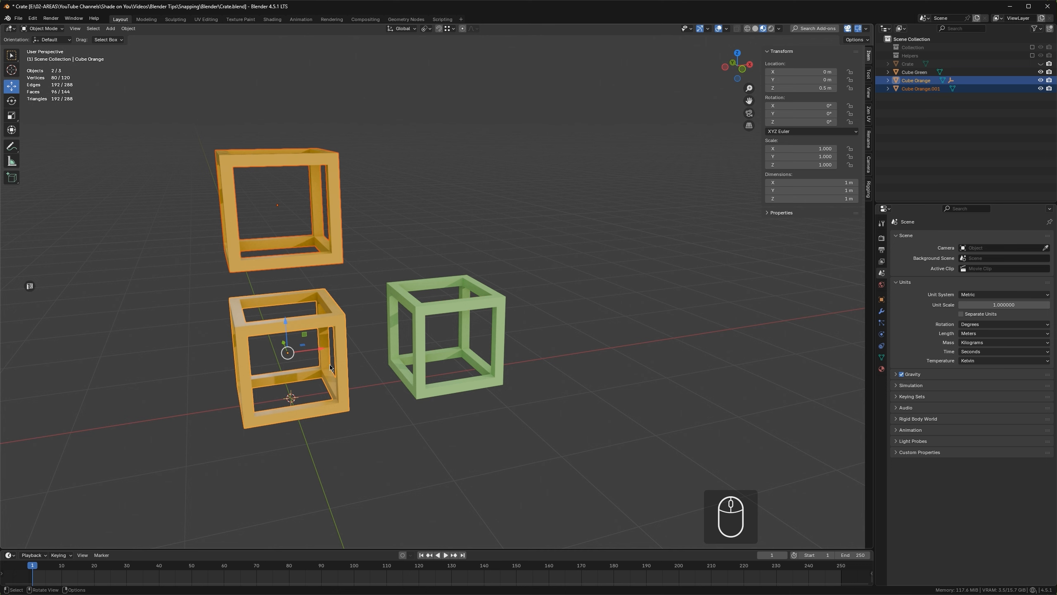
{"action": "key", "text": "g"}
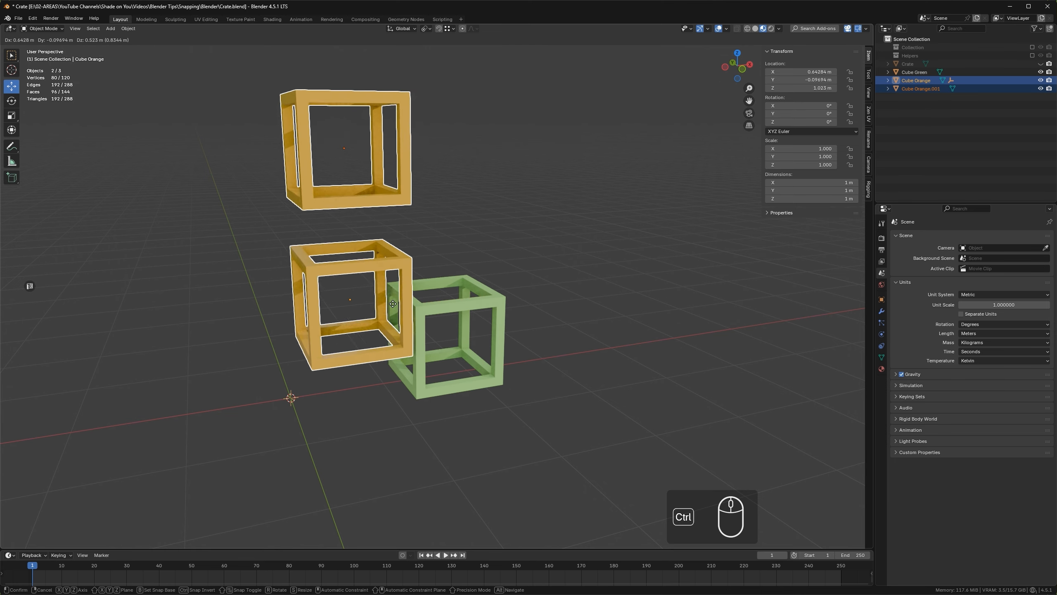
{"action": "right_click", "coordinate": [371, 317]}
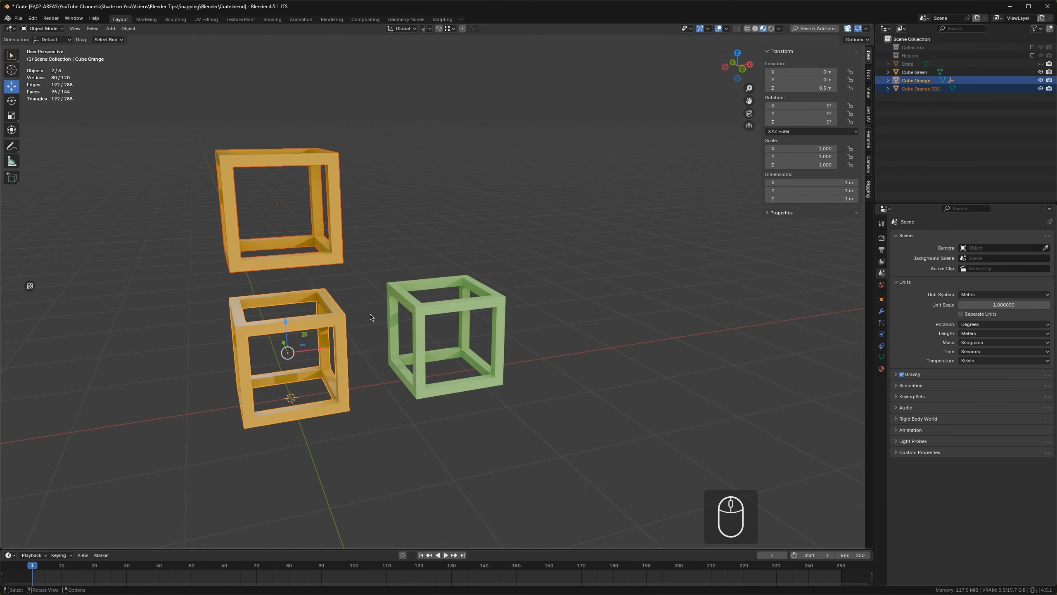
Make the upper orange cube active and try snapping both orange cubes by its origin to the green cube's vertices
{"action": "left_click", "coordinate": [335, 258], "text": "shift"}
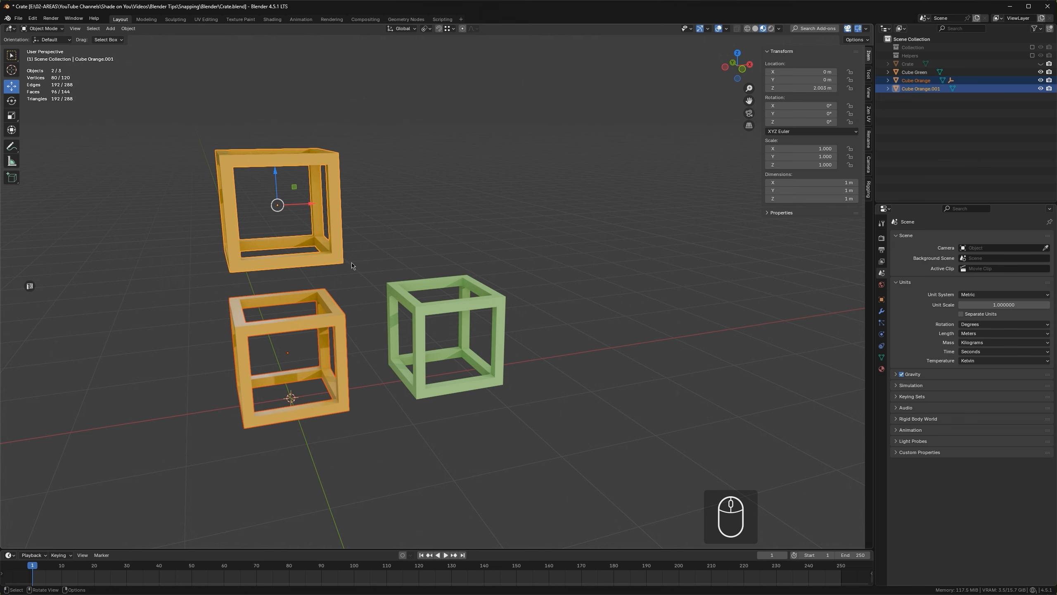
{"action": "key", "text": "g"}
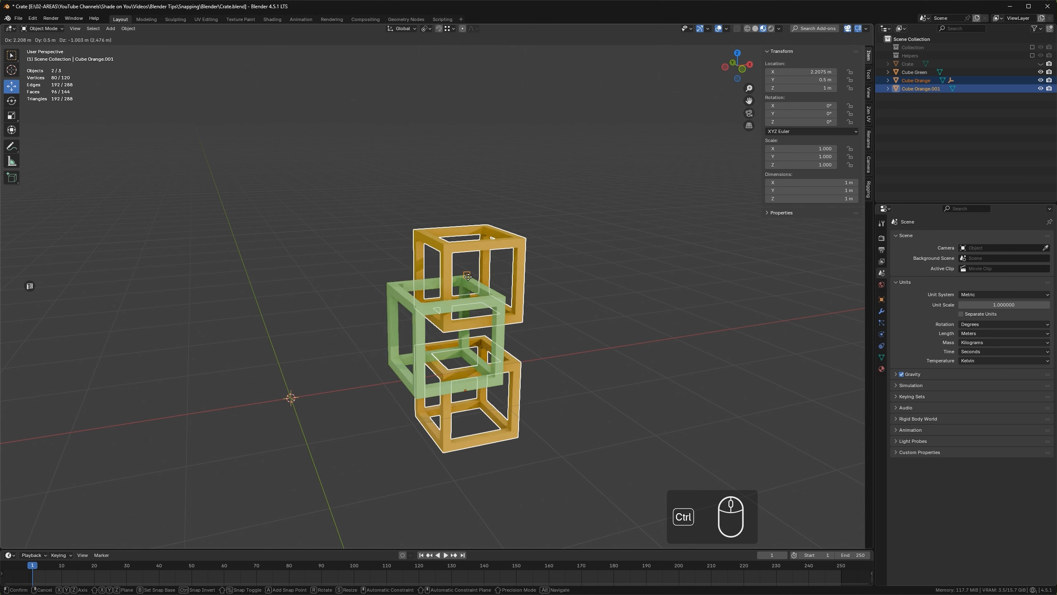
{"action": "right_click", "coordinate": [405, 277]}
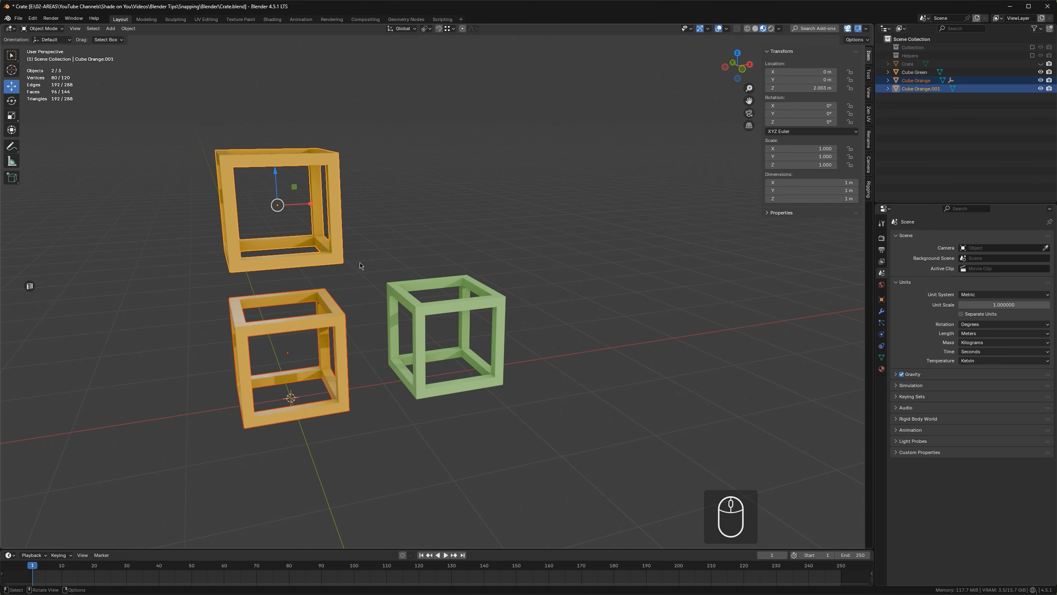
Set the transform pivot point back to Median Point and try moving both orange cubes toward the green cube
{"action": "left_click", "coordinate": [454, 29]}
{"action": "left_click", "coordinate": [425, 29]}
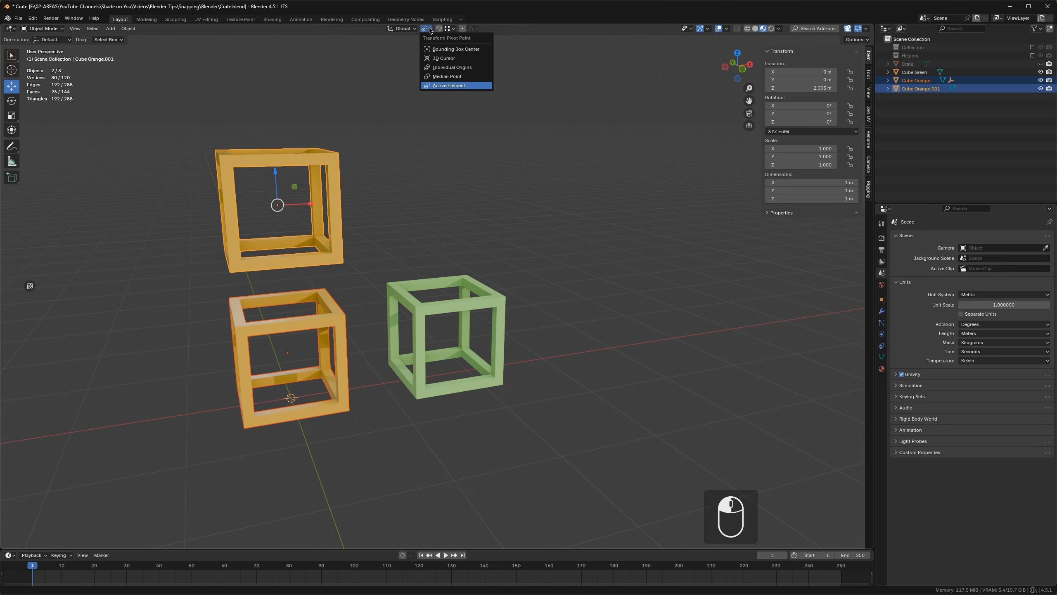
{"action": "left_click", "coordinate": [446, 77]}
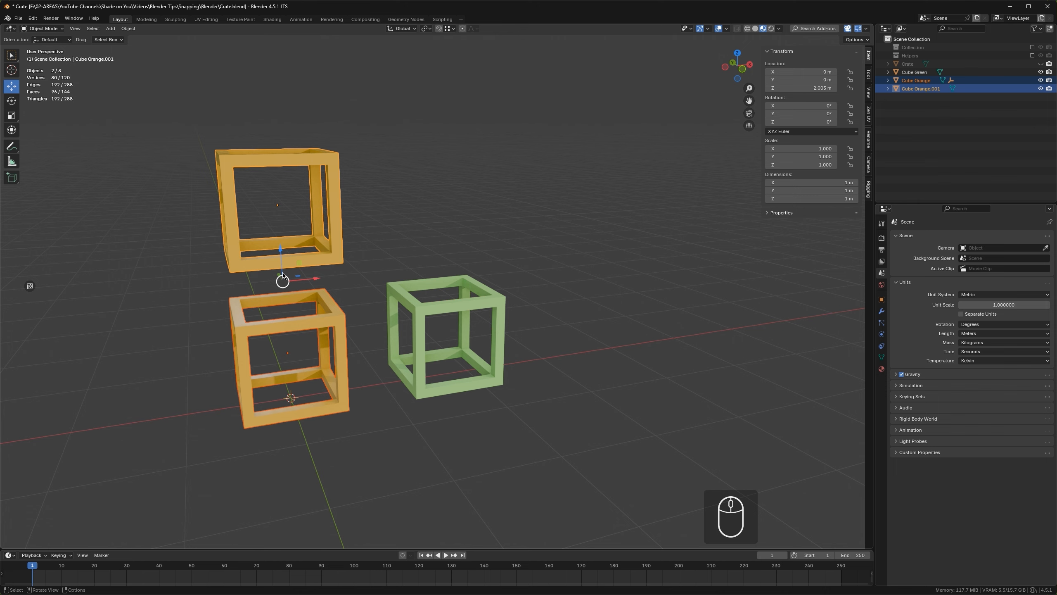
{"action": "key", "text": "g"}
{"action": "key", "text": "ctrl"}
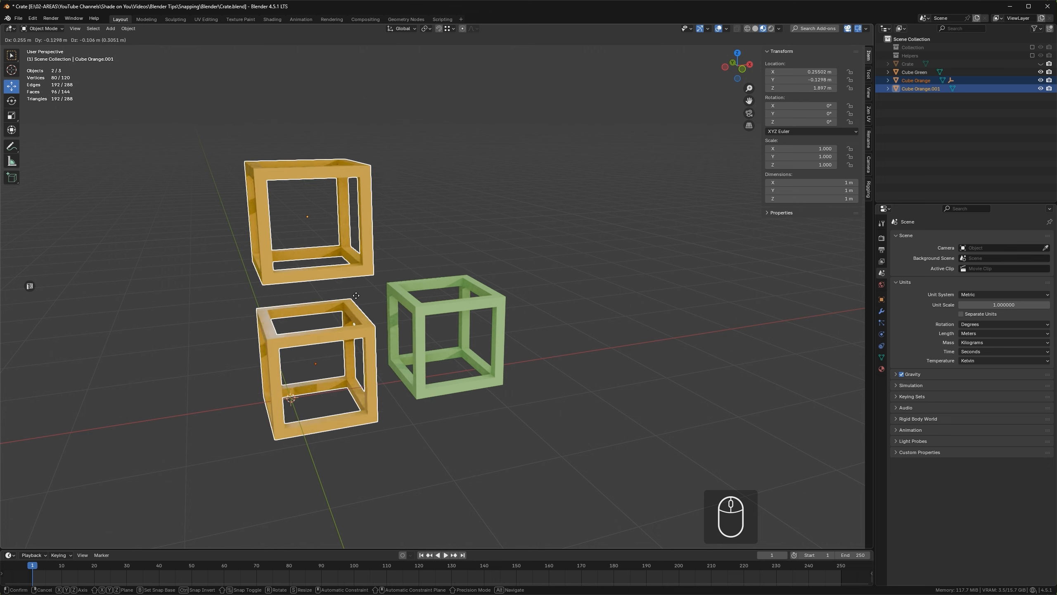
{"action": "right_click", "coordinate": [343, 298]}
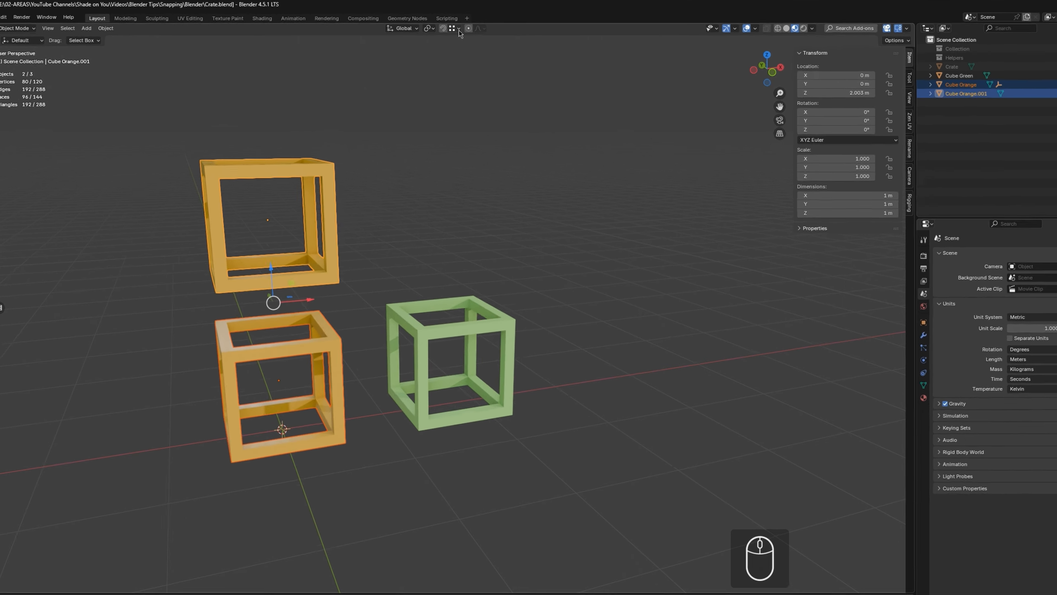
Choose Center as the snap base and undo back to before the orange cube's duplication
{"action": "left_click", "coordinate": [452, 29]}
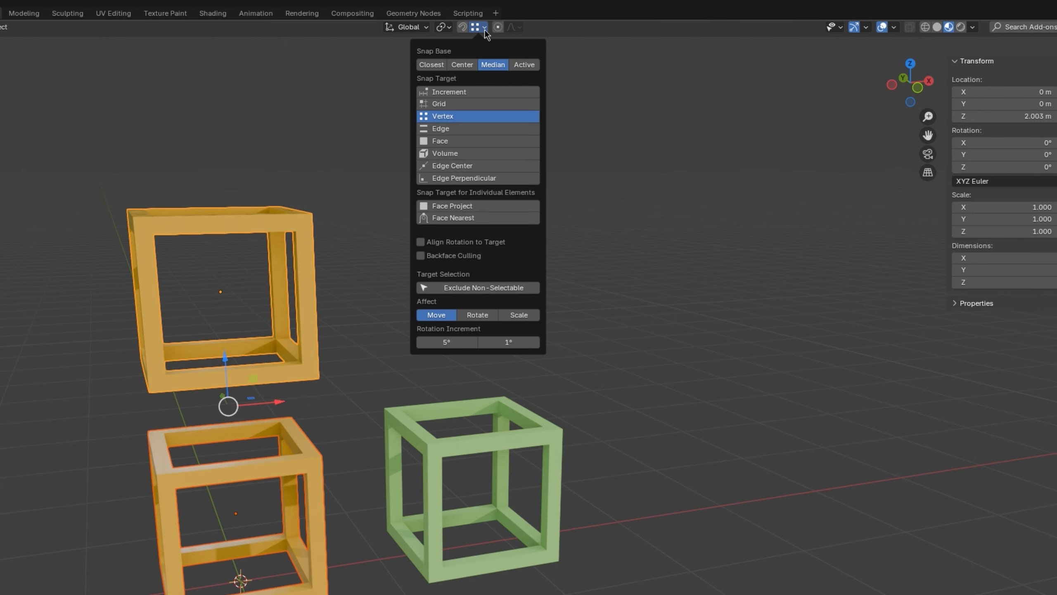
{"action": "left_click", "coordinate": [466, 64]}
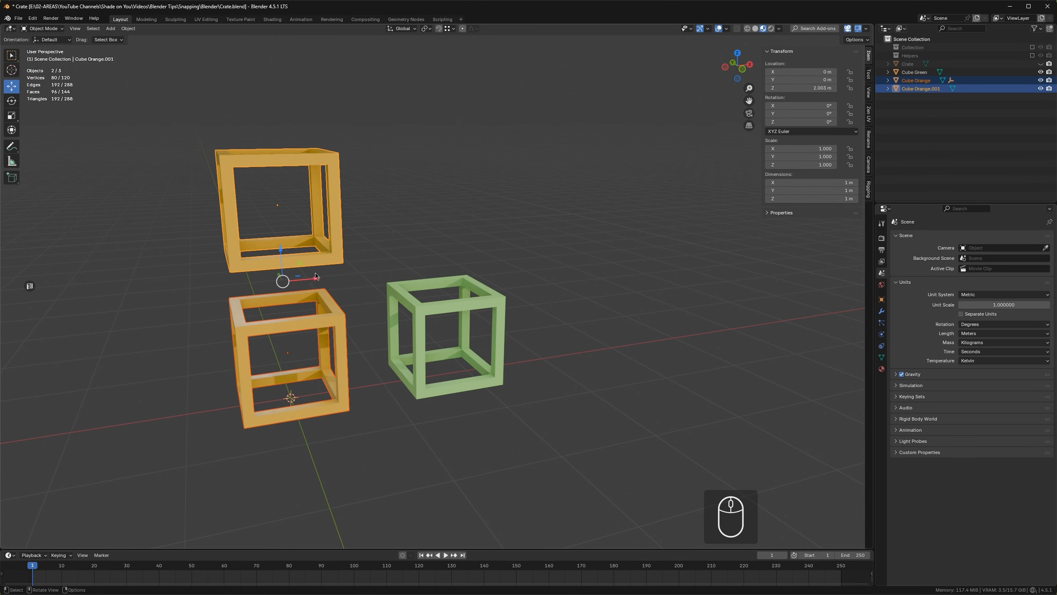
{"action": "key", "text": "ctrl+z"}
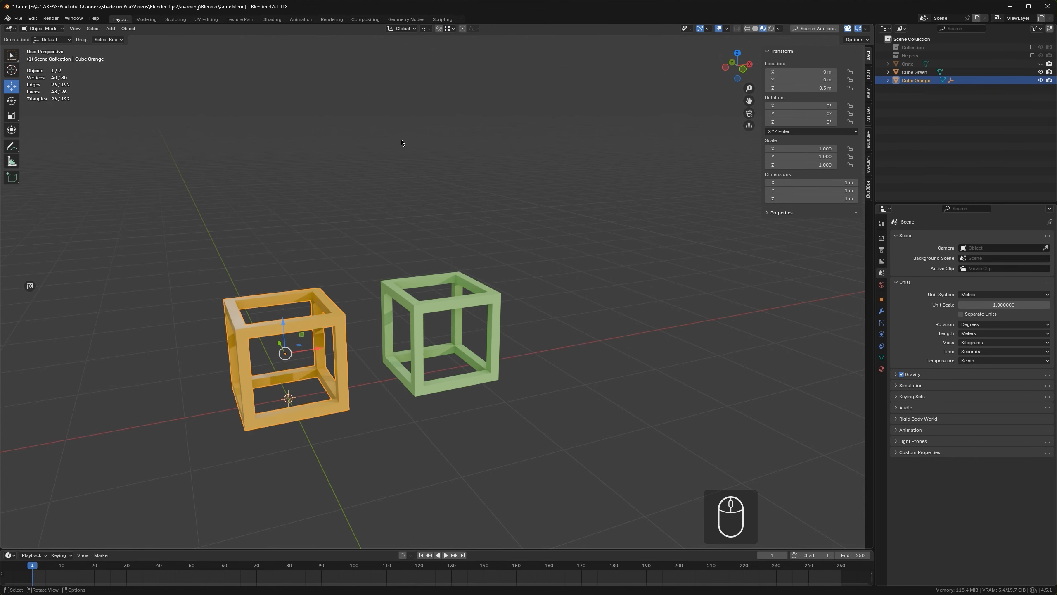
Set the snap base to Median and try snapping the orange cube to the green cube's vertices
{"action": "left_click", "coordinate": [453, 28]}
{"action": "key", "text": "g"}
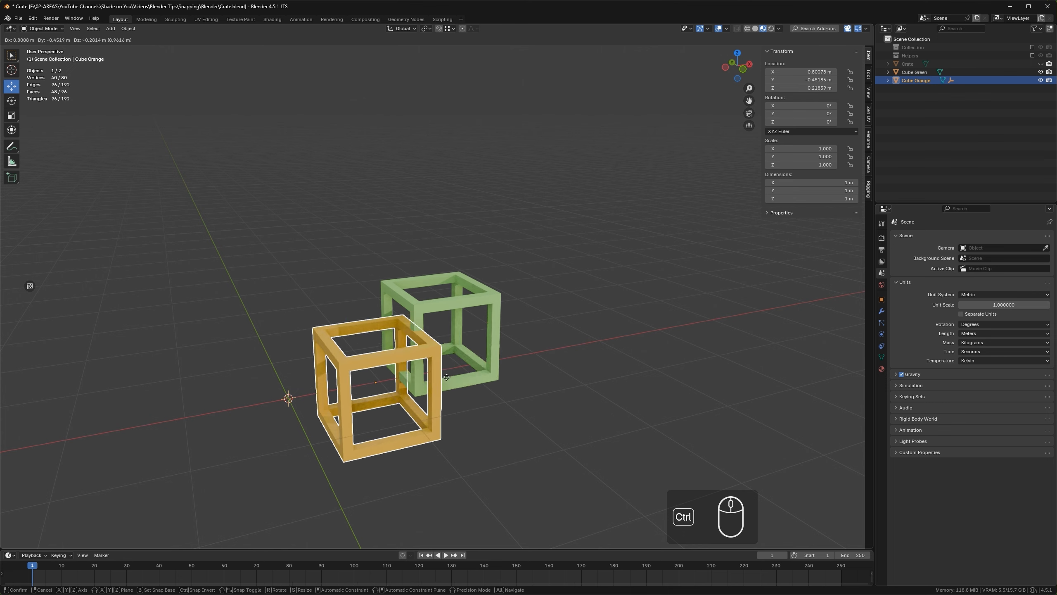
{"action": "right_click", "coordinate": [360, 328]}
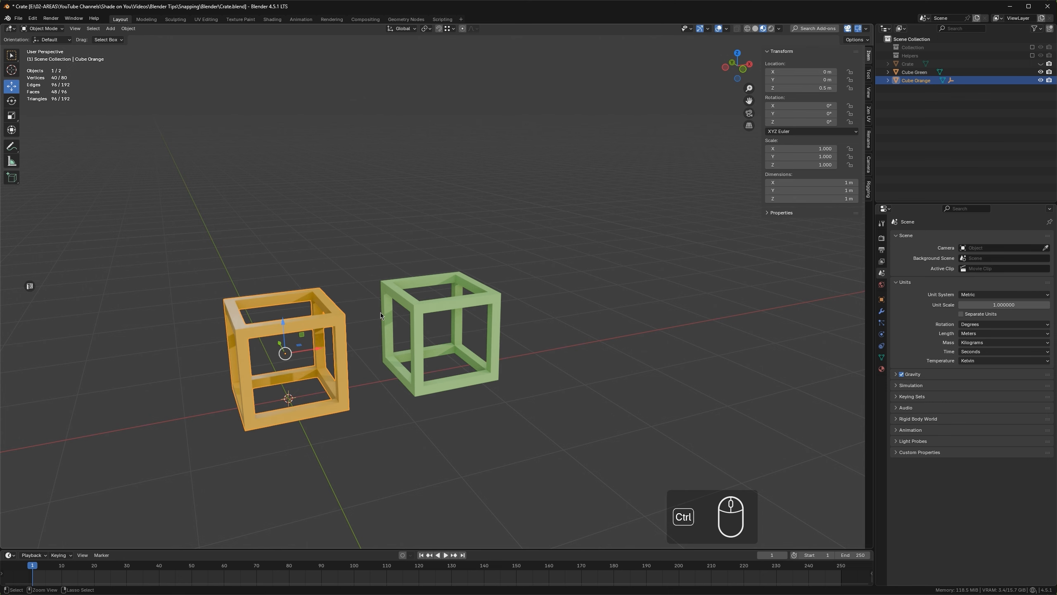
Move only the orange cube's origin down to the center of its base at Z 0 m and check it in Edit Mode
{"action": "key", "text": "ctrl+period"}
{"action": "left_click_drag", "start_coordinate": [272, 319], "coordinate": [348, 410]}
{"action": "key", "text": "Tab"}
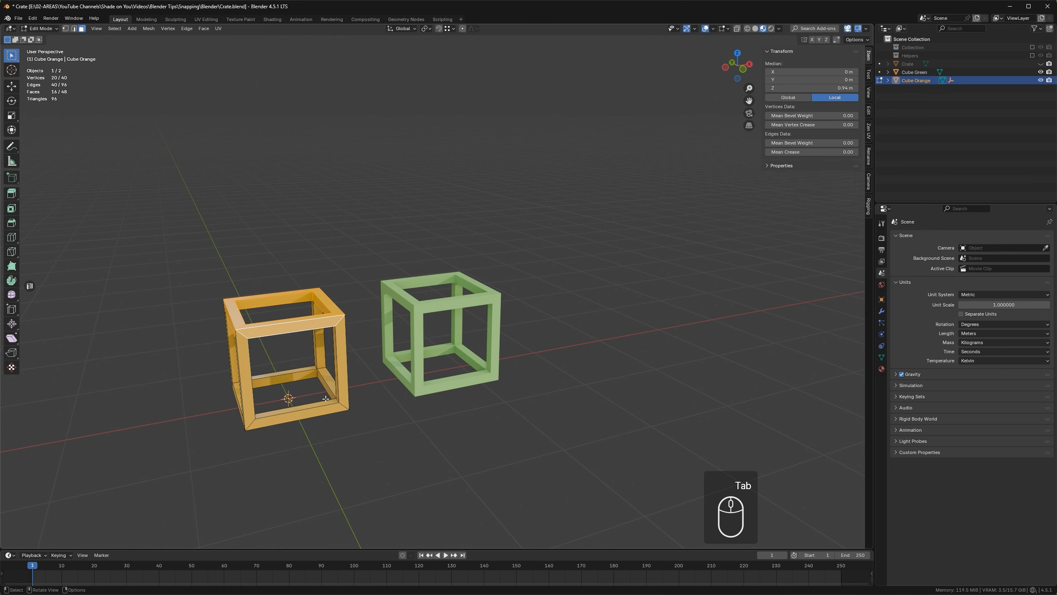
{"action": "key", "text": "Tab"}
{"action": "key", "text": "ctrl+period"}
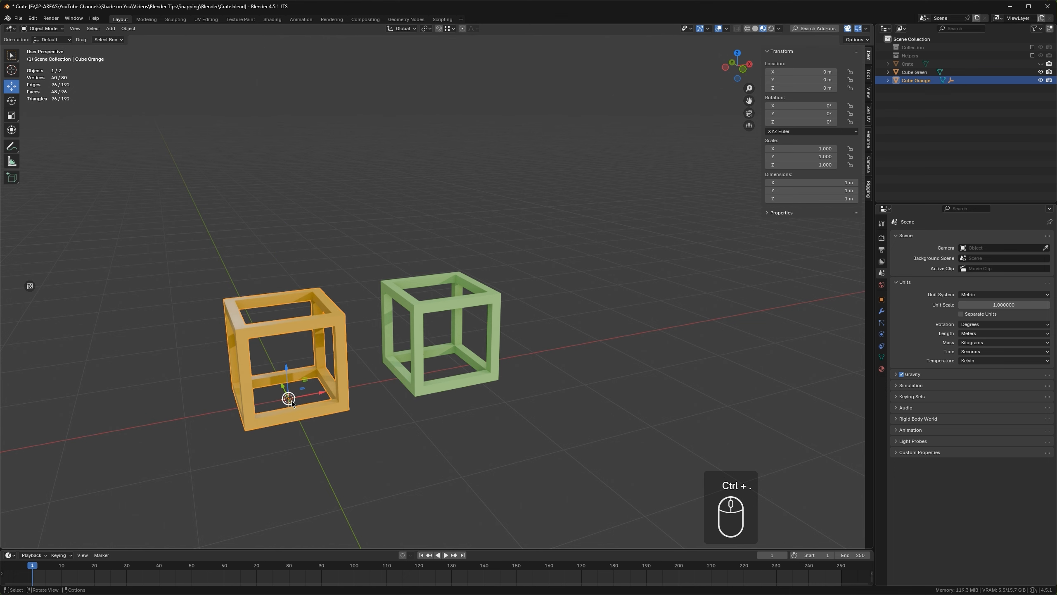
Try snapping the orange cube by its relocated origin to the green cube's vertices
{"action": "key", "text": "g"}
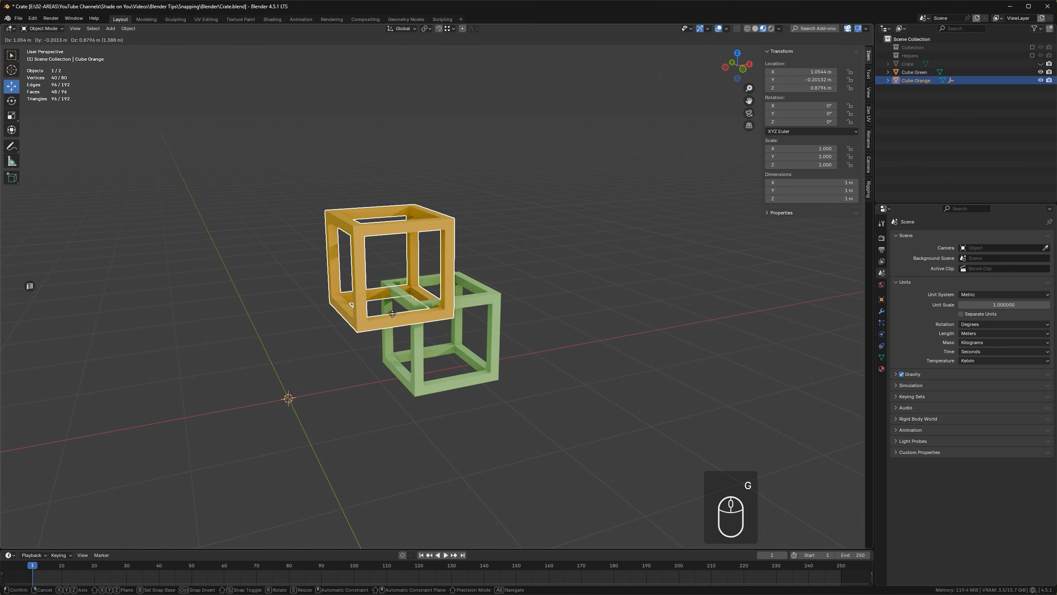
{"action": "key", "text": "ctrl"}
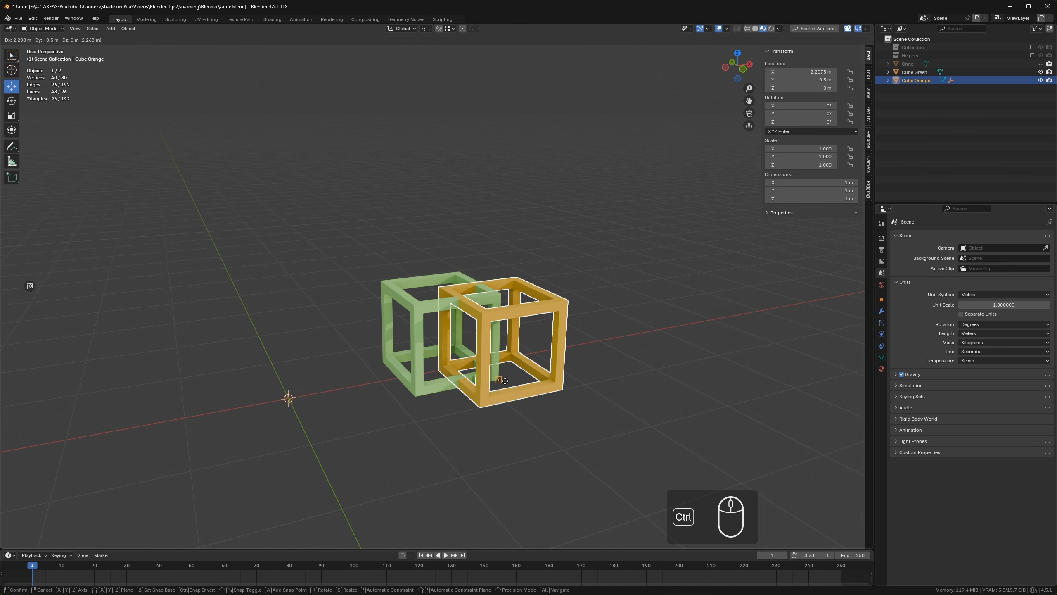
{"action": "right_click", "coordinate": [384, 388]}
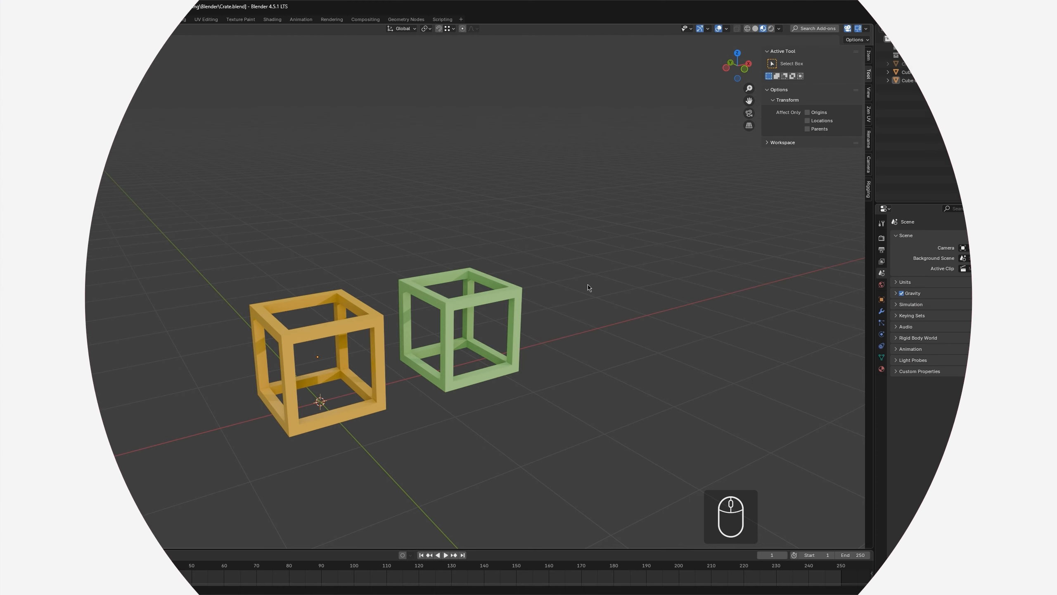
Set the snap base to Active and try snapping the orange cube to the green cube's vertices
{"action": "left_click", "coordinate": [449, 28]}
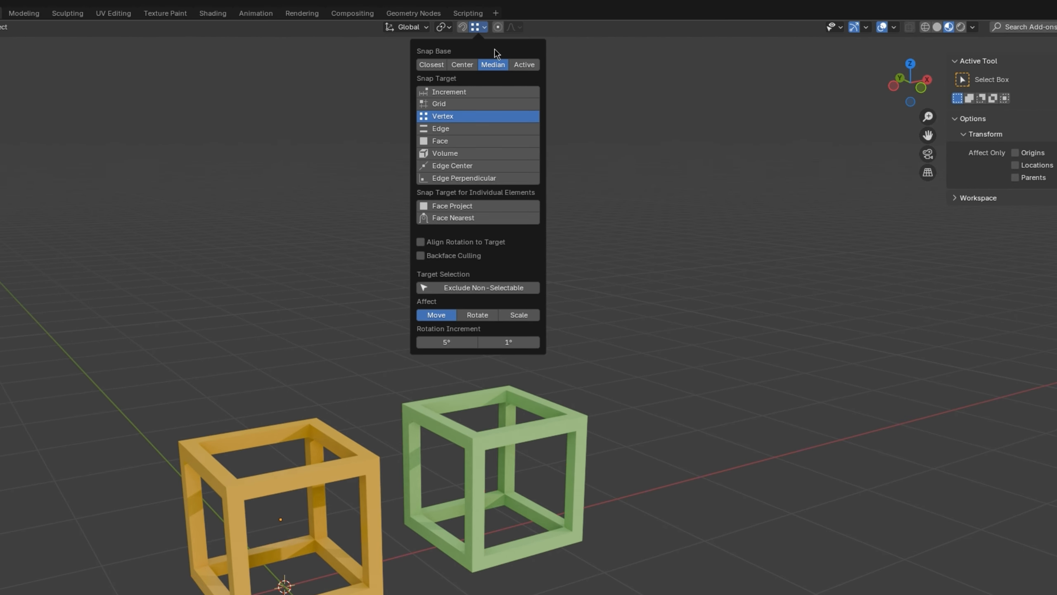
{"action": "left_click", "coordinate": [524, 64]}
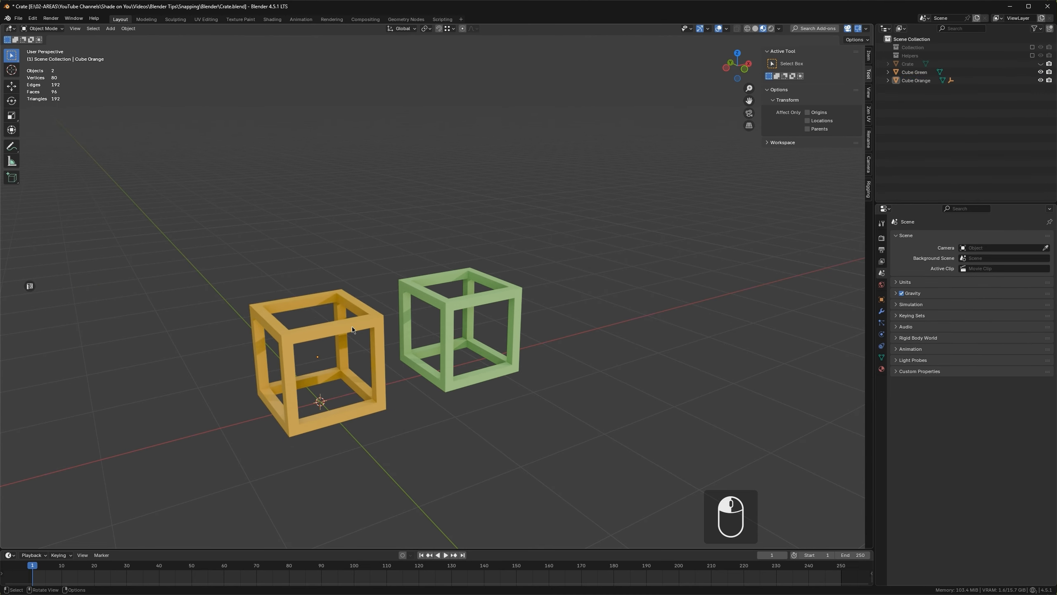
{"action": "left_click", "coordinate": [352, 330]}
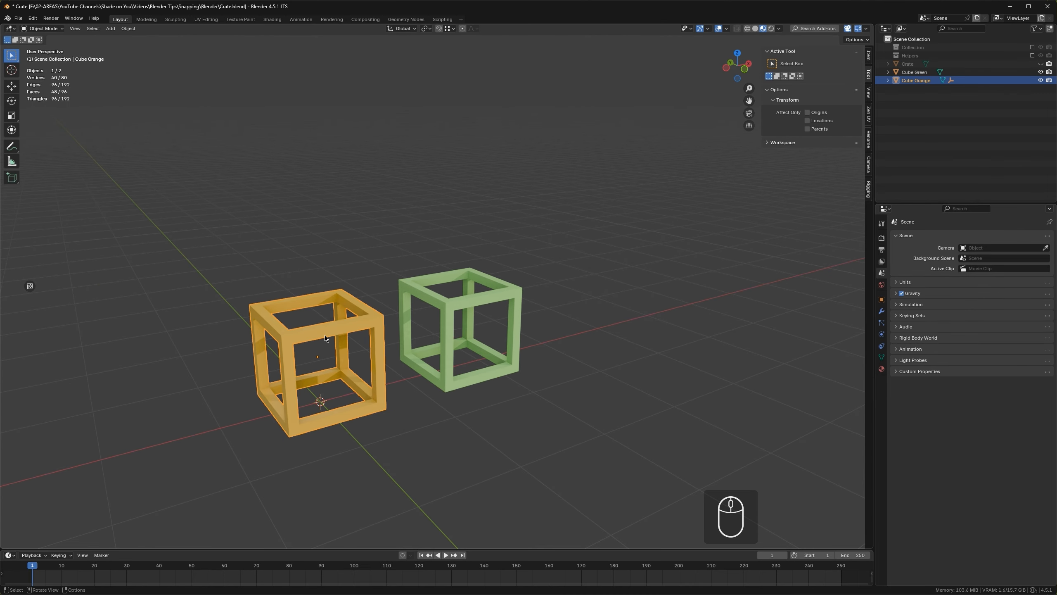
{"action": "key", "text": "g"}
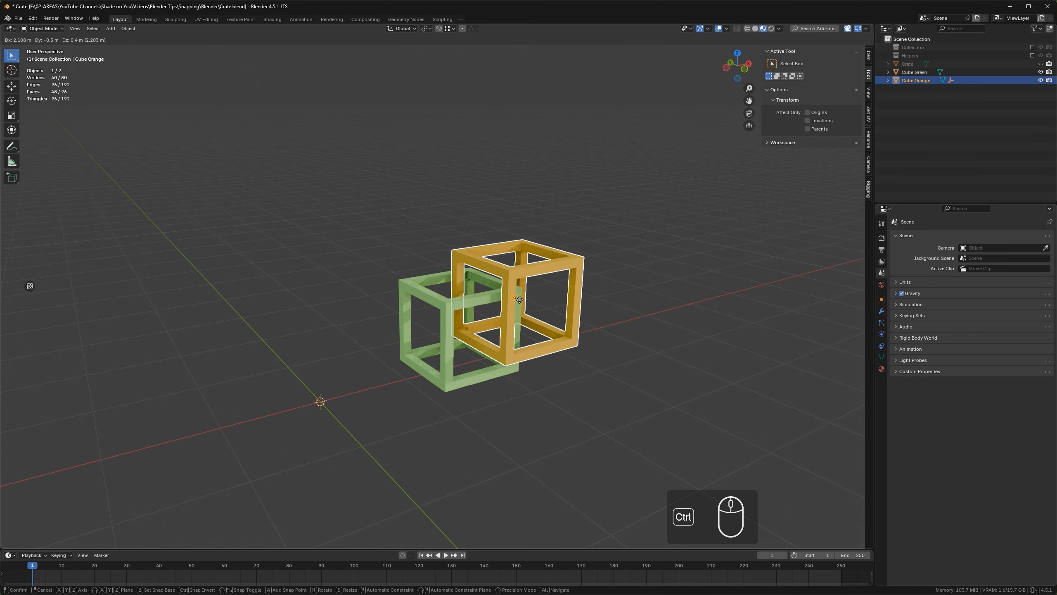
{"action": "right_click", "coordinate": [339, 346]}
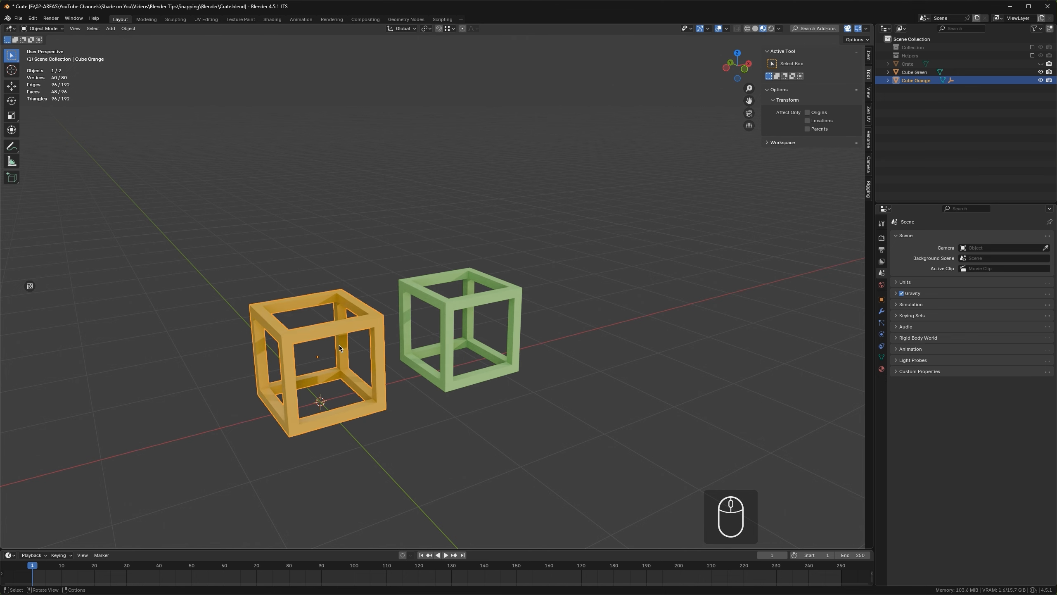
Duplicate the orange cube straight up along Z and select both orange cubes with the lower one active
{"action": "key", "text": "shift+d"}
{"action": "key", "text": "z"}
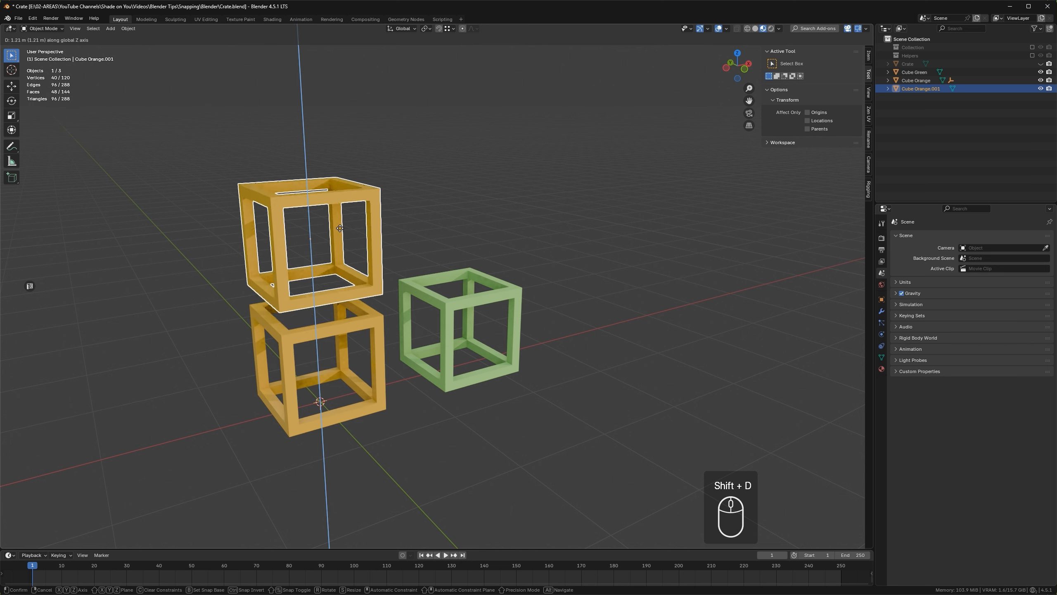
{"action": "left_click", "coordinate": [366, 294]}
{"action": "left_click", "coordinate": [368, 321], "text": "shift"}
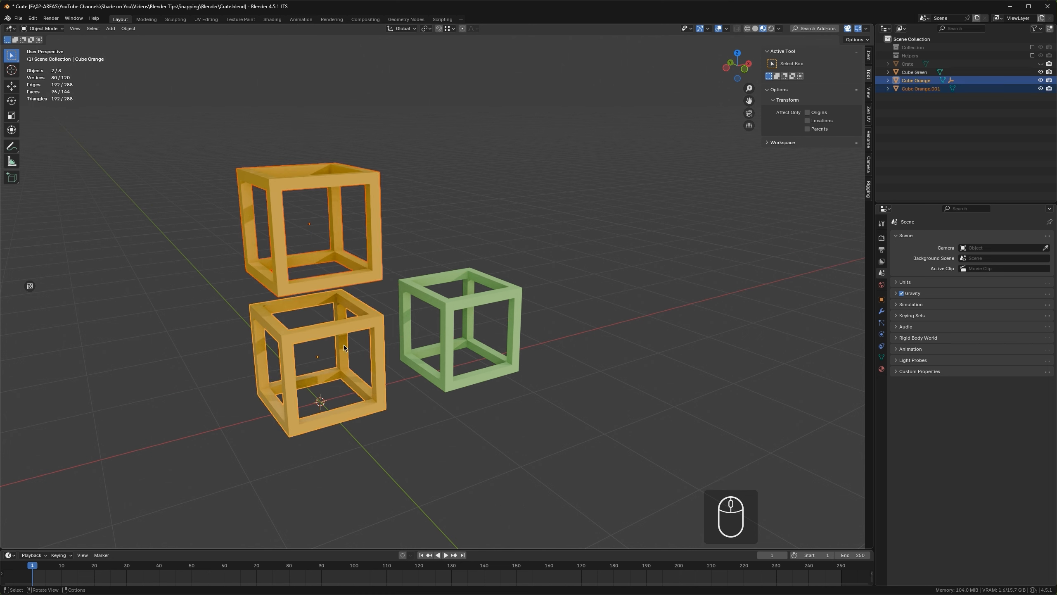
Try snapping both orange cubes to the green cube's vertices, first with the lower cube active and again with the upper one active
{"action": "key", "text": "g"}
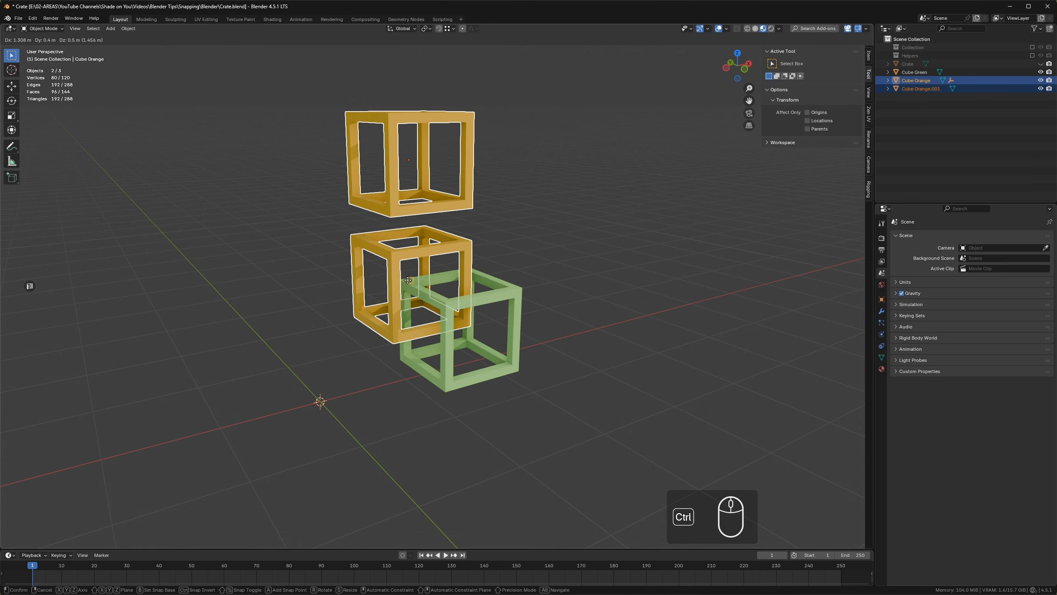
{"action": "left_click", "coordinate": [321, 360]}
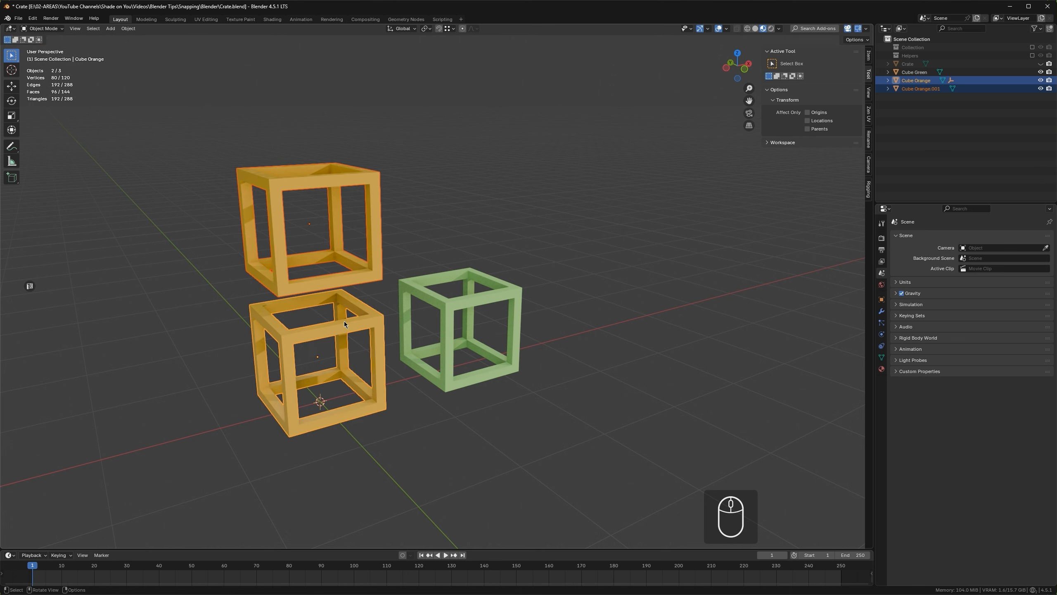
{"action": "left_click", "coordinate": [361, 318], "text": "shift"}
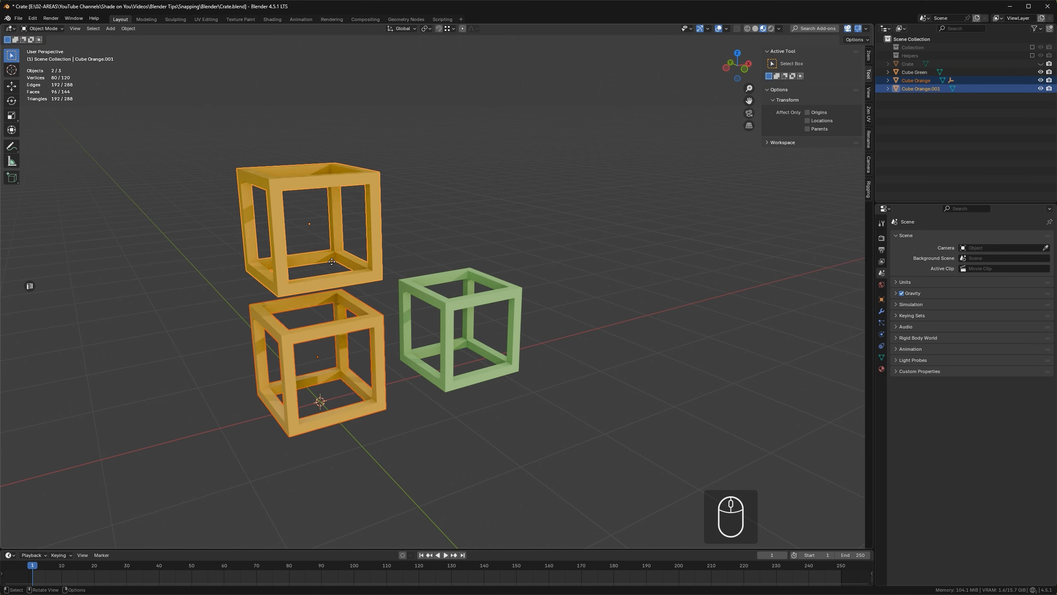
{"action": "key", "text": "g"}
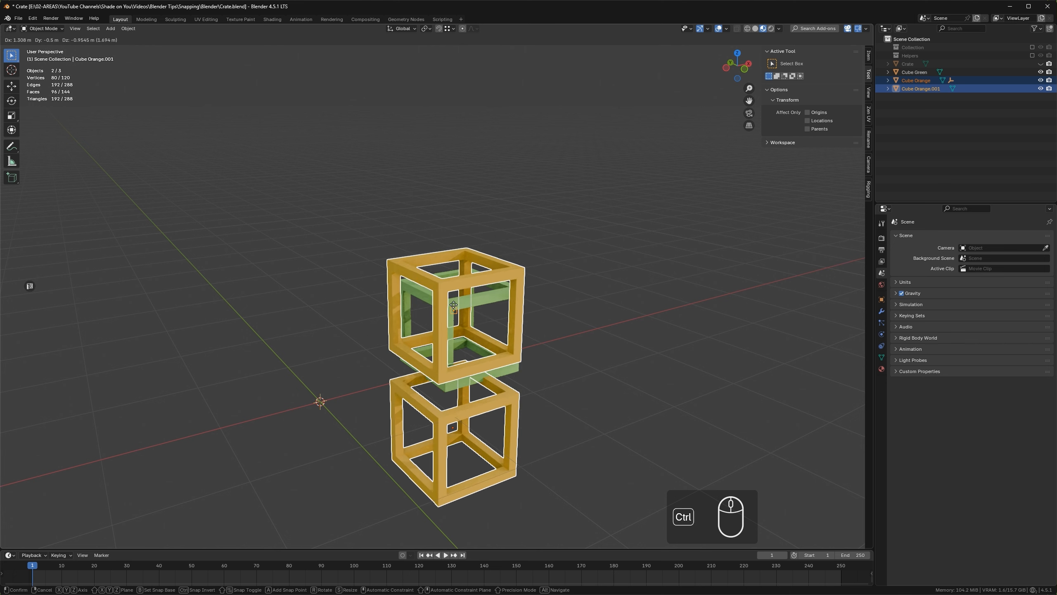
{"action": "right_click", "coordinate": [453, 305]}
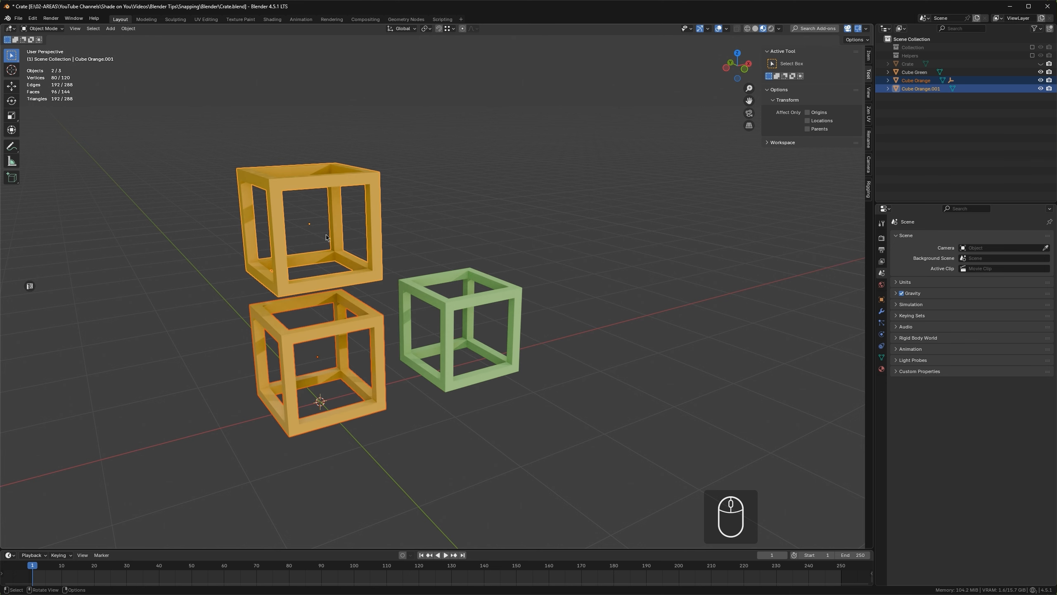
Delete the upper duplicate of the orange cube
{"action": "left_click", "coordinate": [375, 250]}
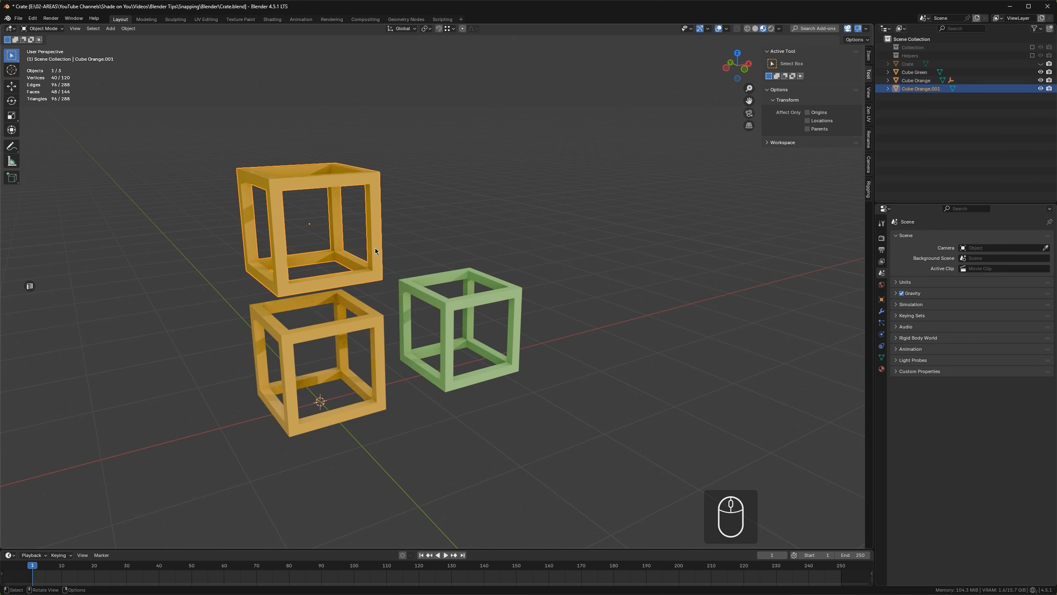
{"action": "key", "text": "x"}
{"action": "left_click", "coordinate": [366, 248]}
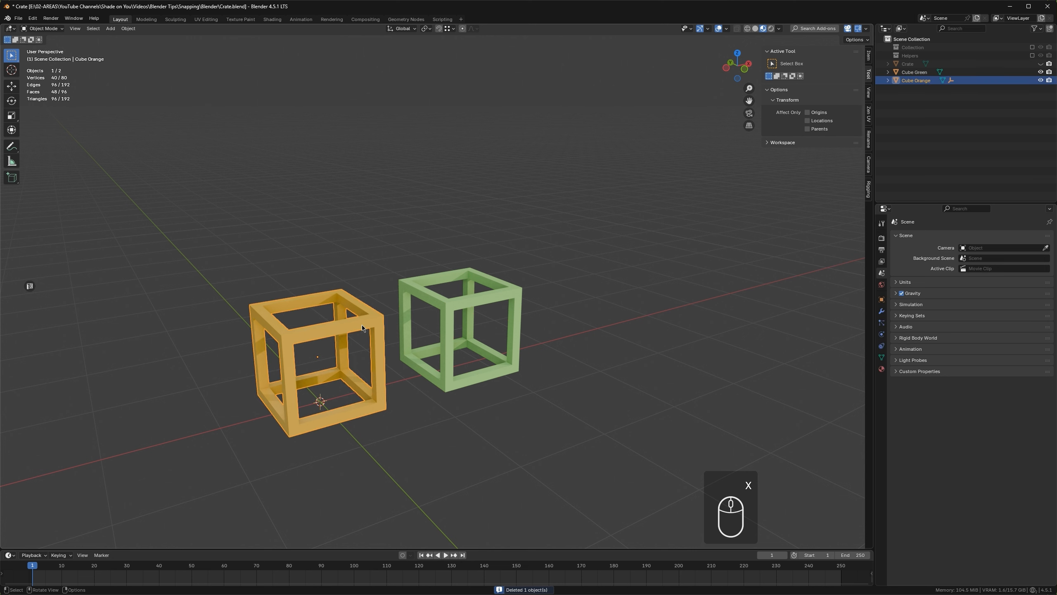
In Edit Mode, make a top corner vertex facing the green cube active and try snapping the whole orange mesh to the green cube's vertices
{"action": "key", "text": "Tab"}
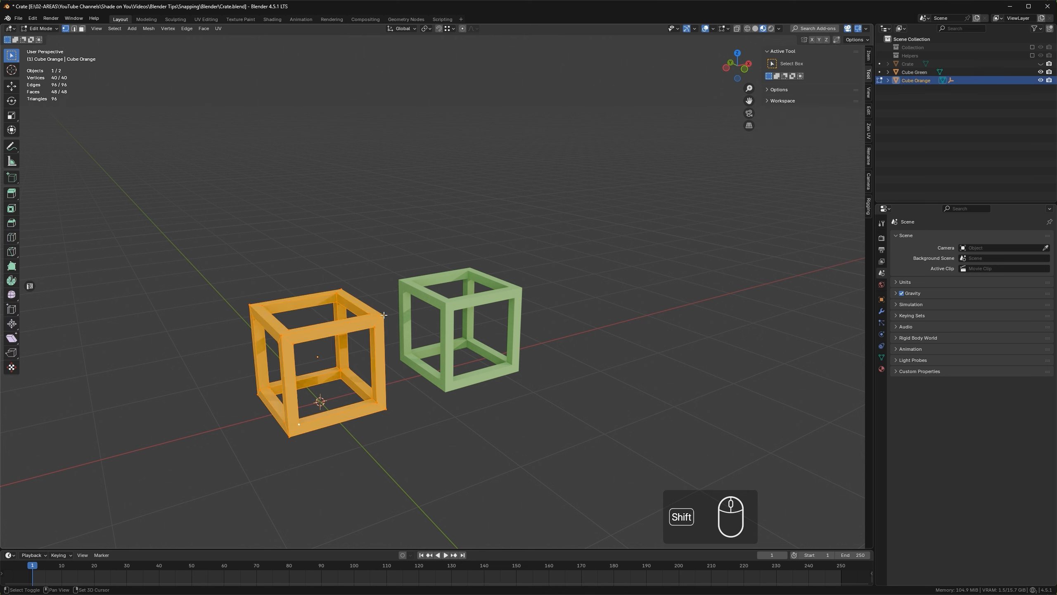
{"action": "left_click", "coordinate": [383, 314], "text": "shift"}
{"action": "left_click", "coordinate": [383, 315], "text": "shift"}
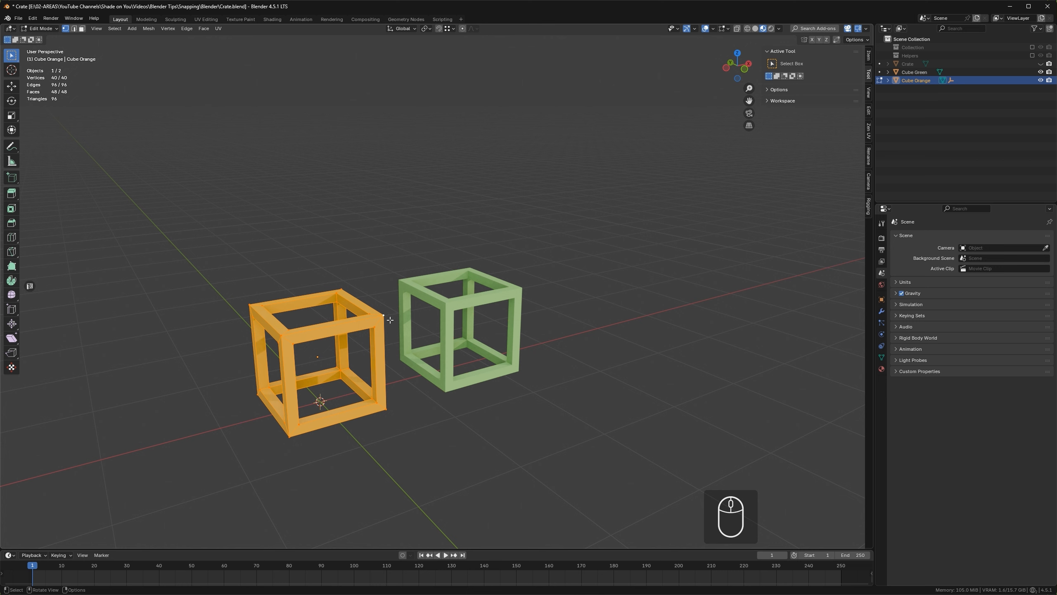
{"action": "key", "text": "g"}
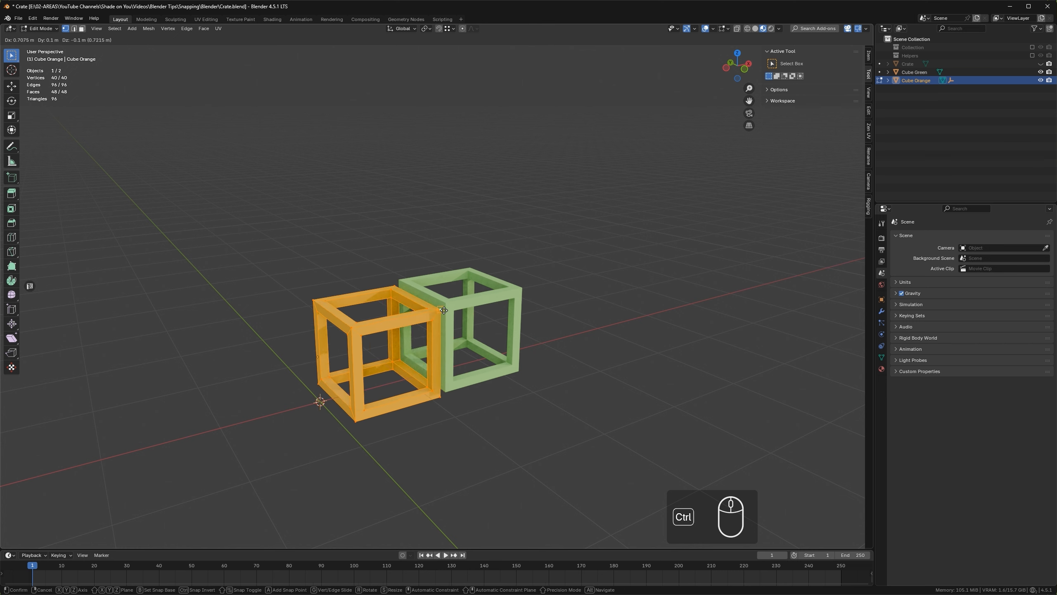
{"action": "right_click", "coordinate": [356, 335]}
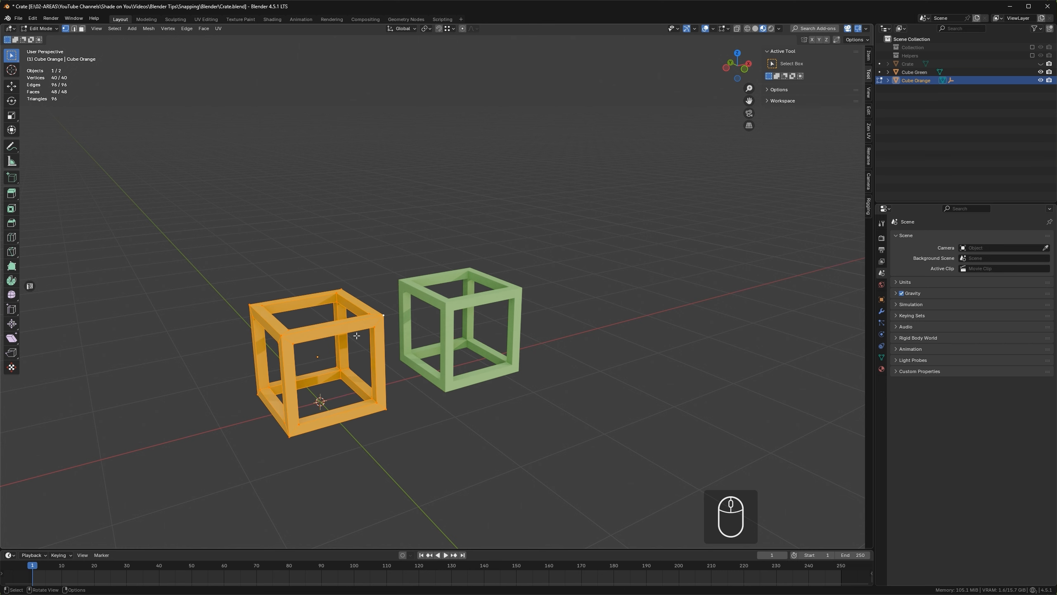
Try snapping the orange mesh to the green cube with a lower front vertex active, and again with the back top corner vertex active
{"action": "left_click", "coordinate": [299, 425], "text": "shift"}
{"action": "key", "text": "g"}
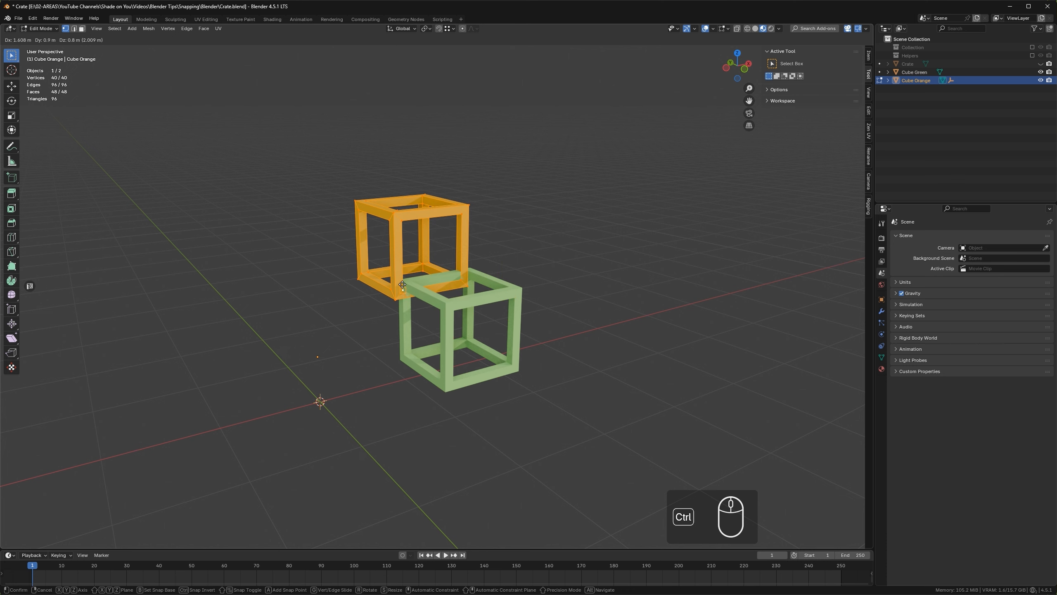
{"action": "key", "text": "Escape"}
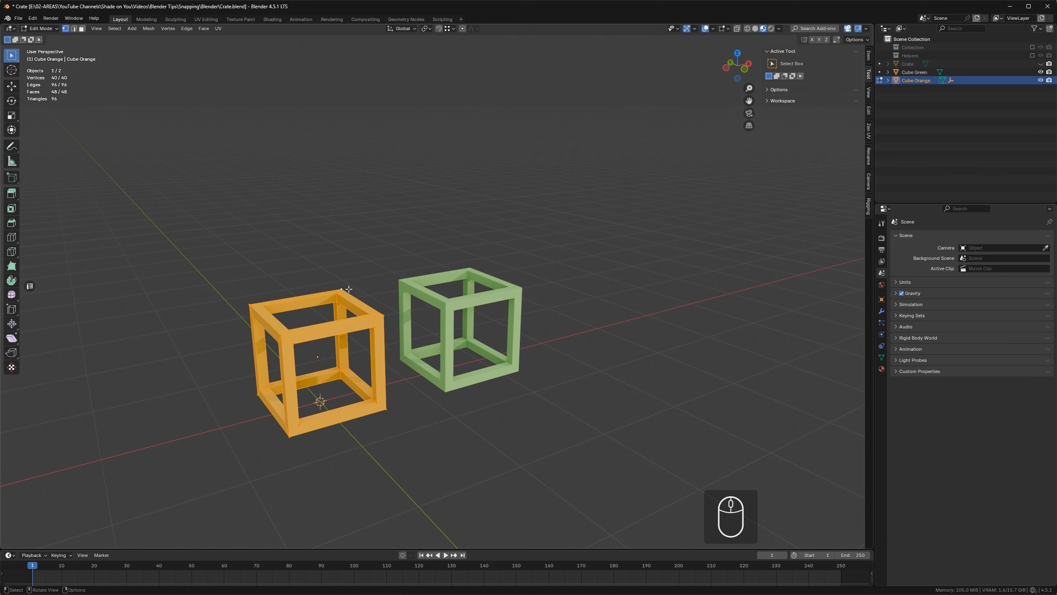
{"action": "key", "text": "g"}
{"action": "key", "text": "ctrl"}
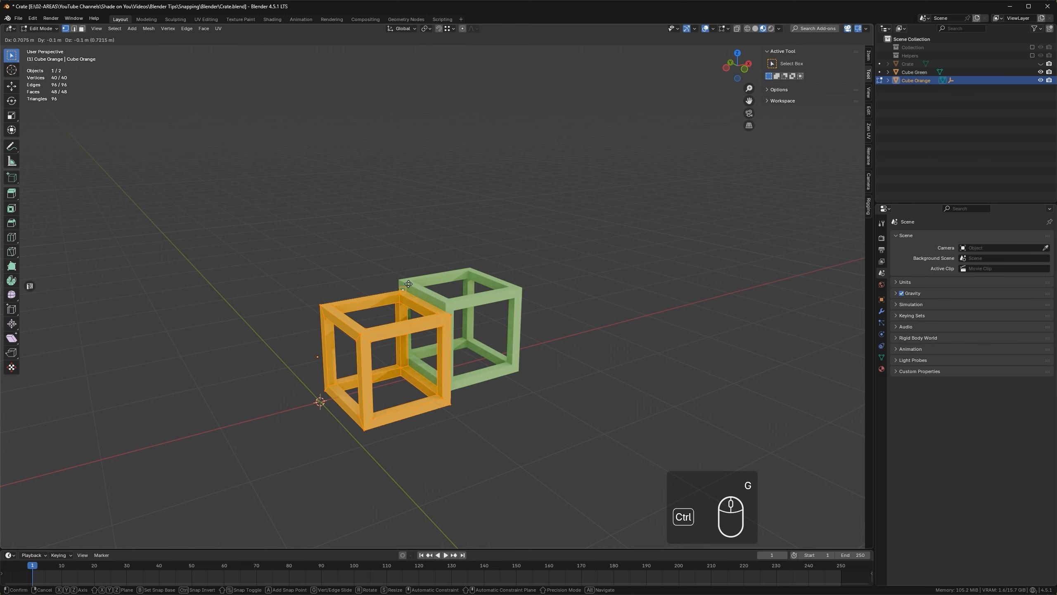
{"action": "left_click", "coordinate": [355, 318]}
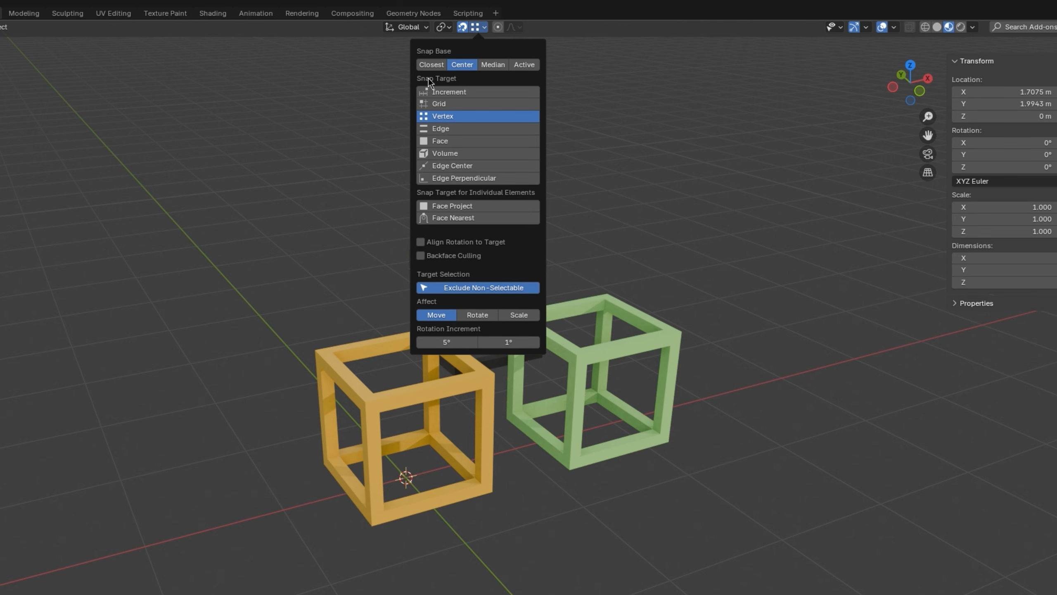
Set the snap target to Edge and try snapping the orange cube's center along the green cube's edges
{"action": "left_click", "coordinate": [444, 128]}
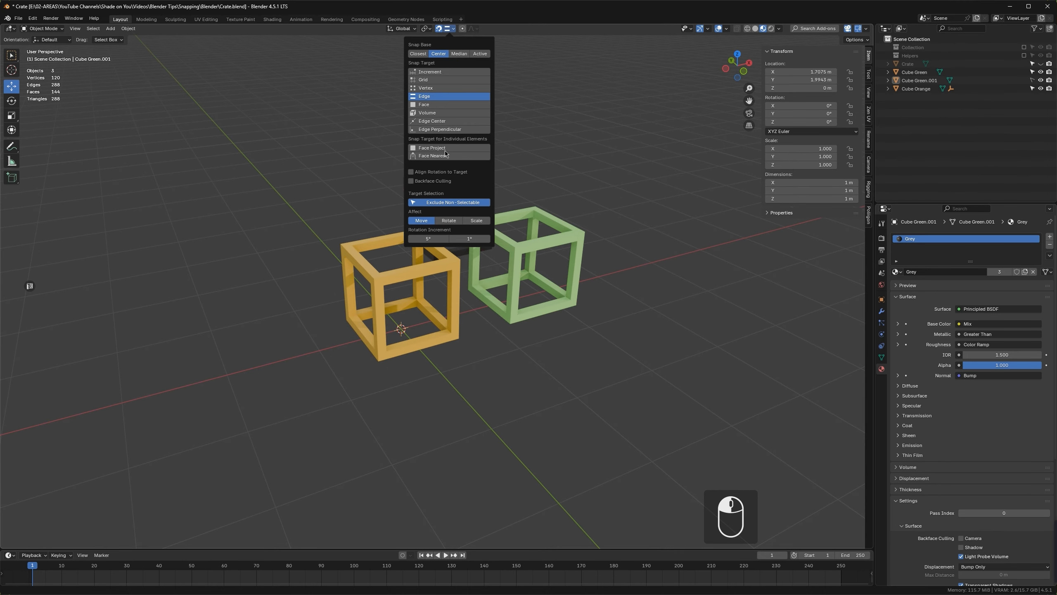
{"action": "left_click", "coordinate": [441, 269]}
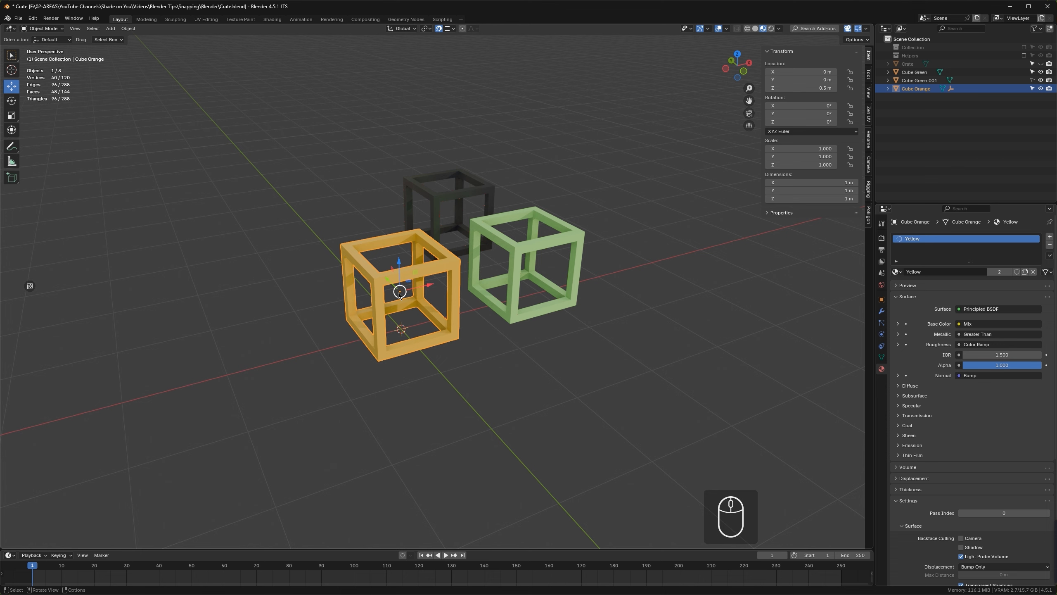
{"action": "left_click_drag", "start_coordinate": [399, 293], "coordinate": [488, 310]}
{"action": "right_click", "coordinate": [488, 310]}
Try snapping the orange cube to the non-selectable dark cube's edges with Exclude Non-Selectable enabled
{"action": "left_click", "coordinate": [448, 200]}
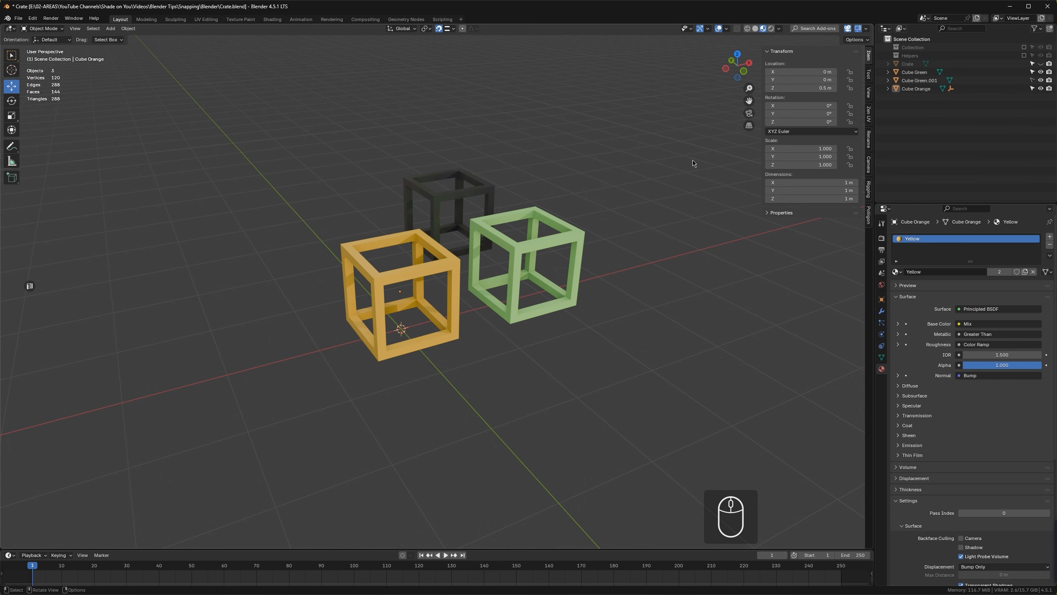
{"action": "left_click", "coordinate": [453, 29]}
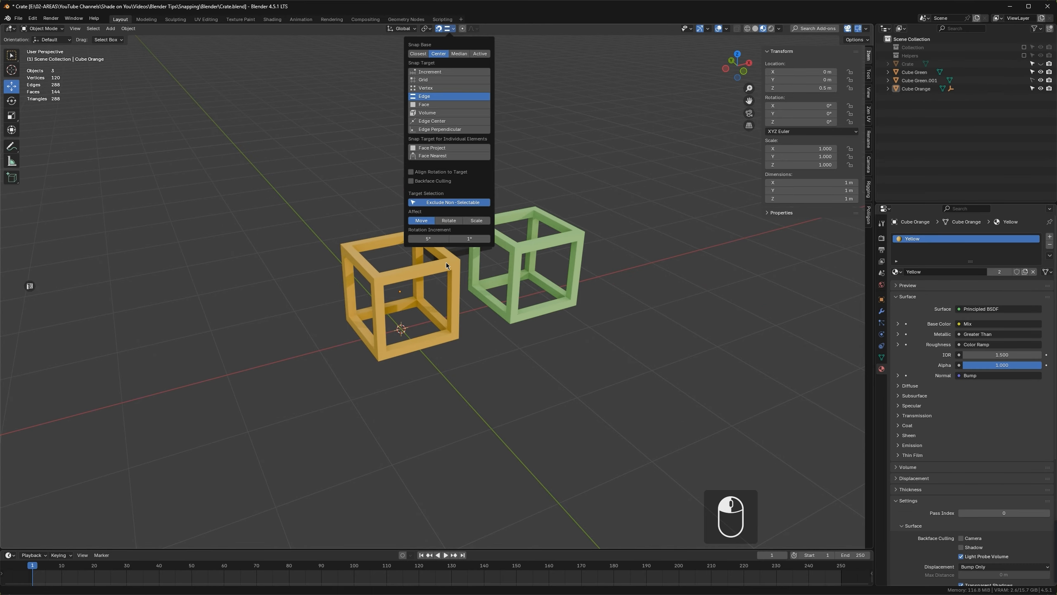
{"action": "left_click_drag", "start_coordinate": [400, 278], "coordinate": [441, 232]}
{"action": "right_click", "coordinate": [441, 232]}
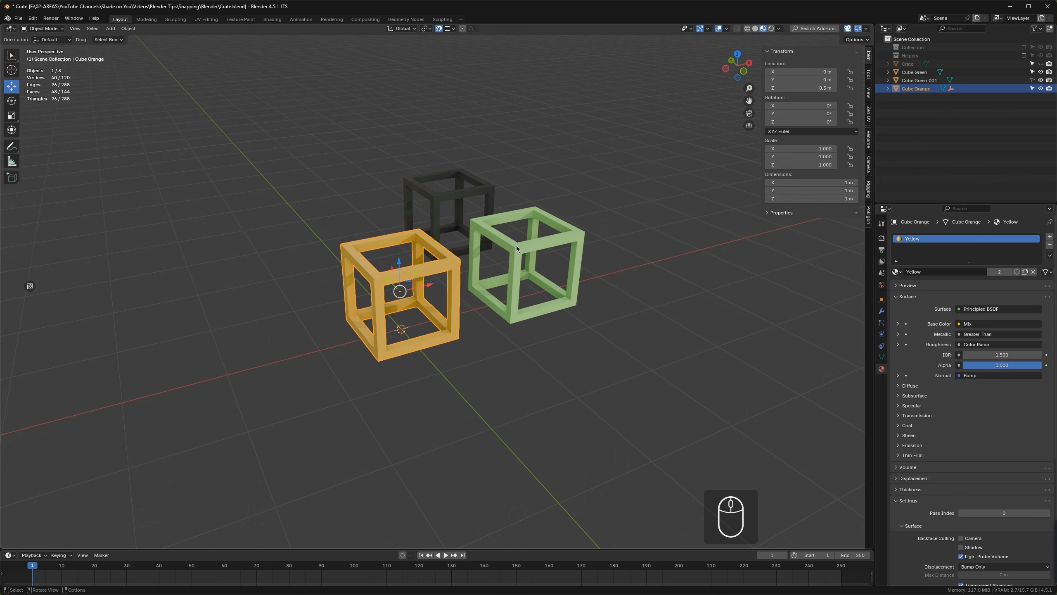
Set the snap target to Edge Center and try snapping the orange cube to the green cube's edge midpoints
{"action": "left_click", "coordinate": [453, 29]}
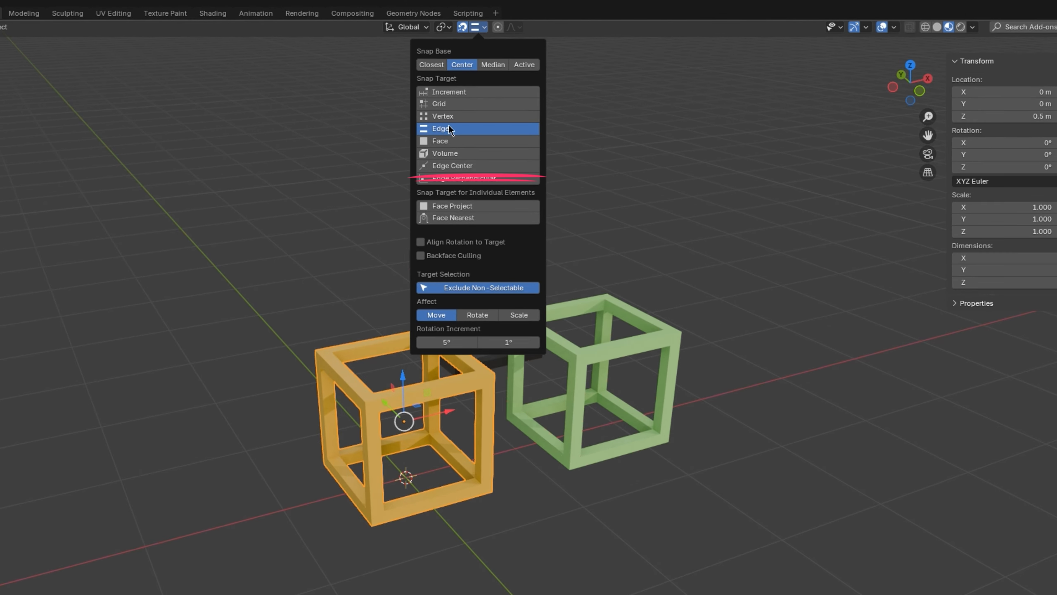
{"action": "left_click", "coordinate": [451, 166]}
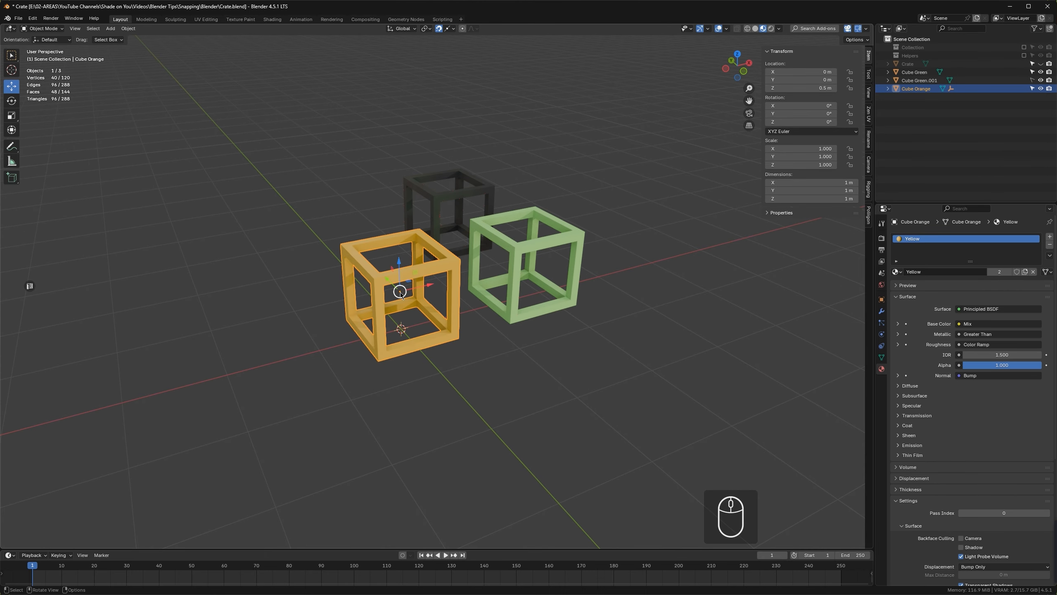
{"action": "left_click_drag", "start_coordinate": [401, 294], "coordinate": [503, 280]}
{"action": "right_click", "coordinate": [503, 280]}
Set the snap target to Edge Perpendicular and try snapping the orange cube to the green cube's edges from a raised view
{"action": "left_click", "coordinate": [453, 28]}
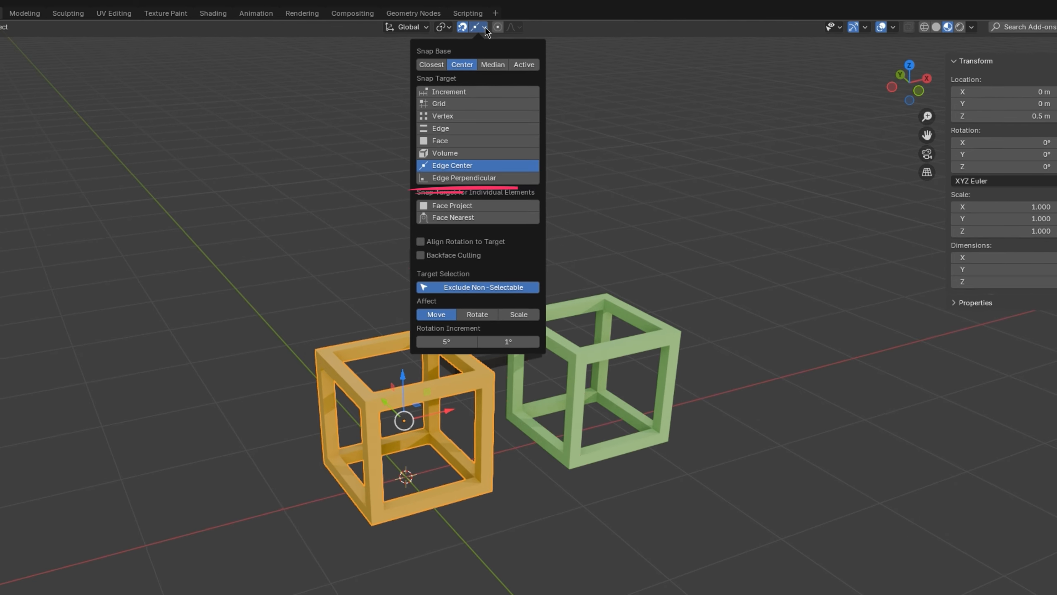
{"action": "left_click", "coordinate": [458, 179]}
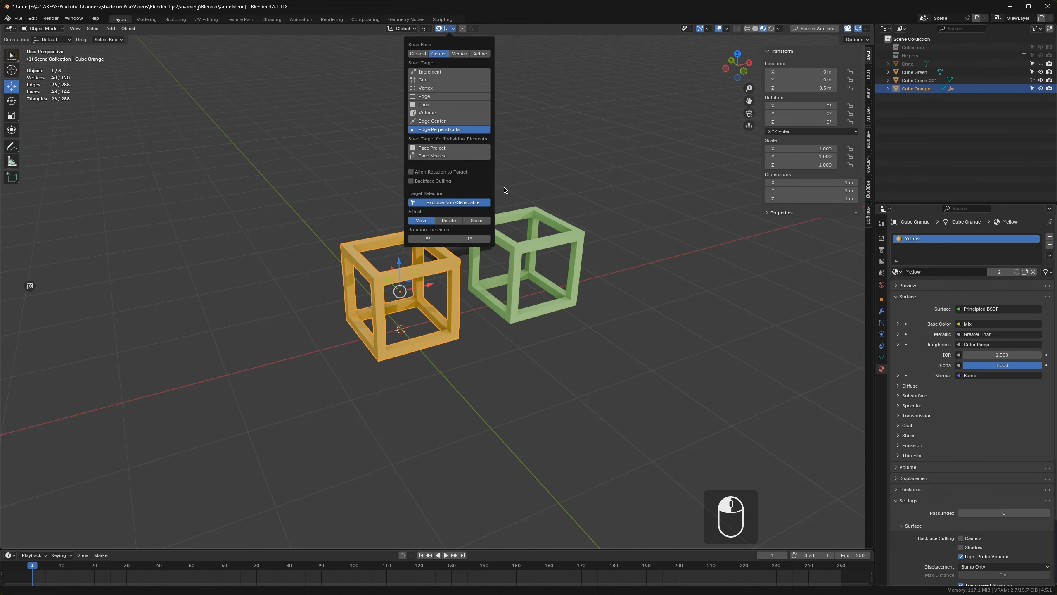
{"action": "middle_click_drag", "start_coordinate": [503, 265], "coordinate": [403, 320]}
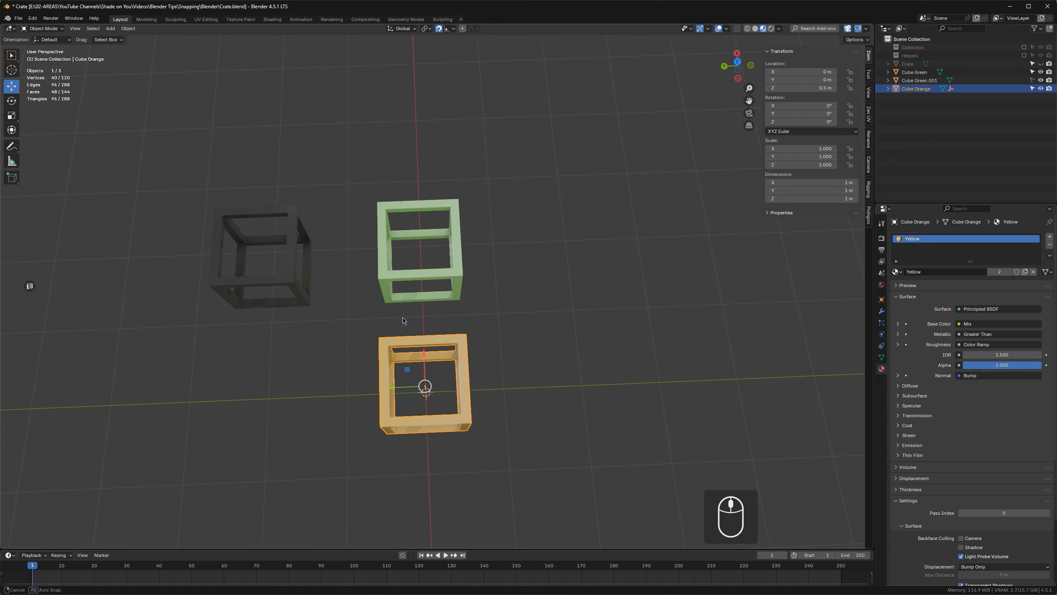
{"action": "key", "text": "g"}
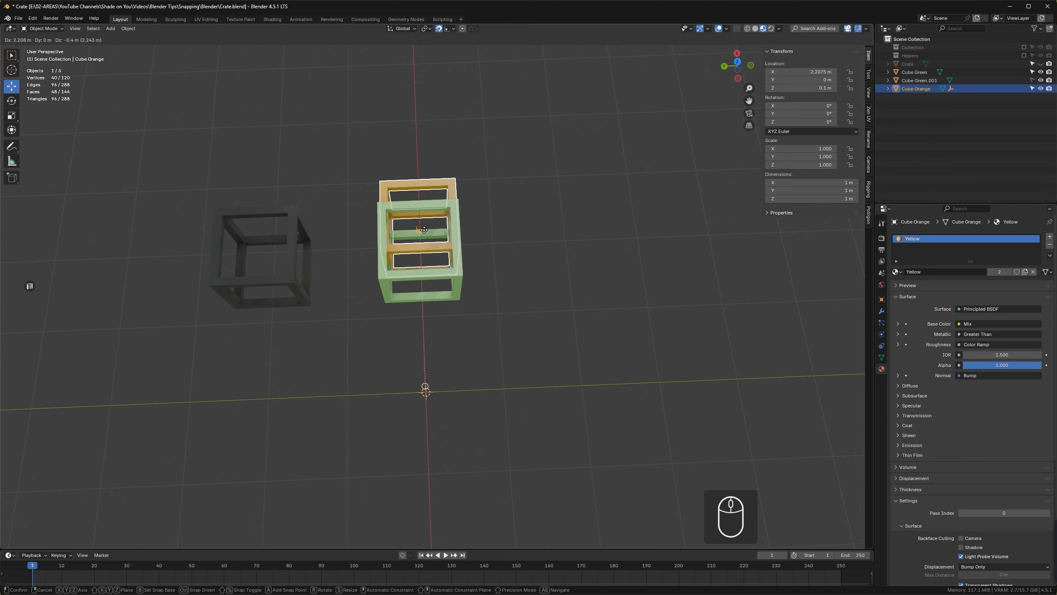
{"action": "left_click", "coordinate": [424, 383]}
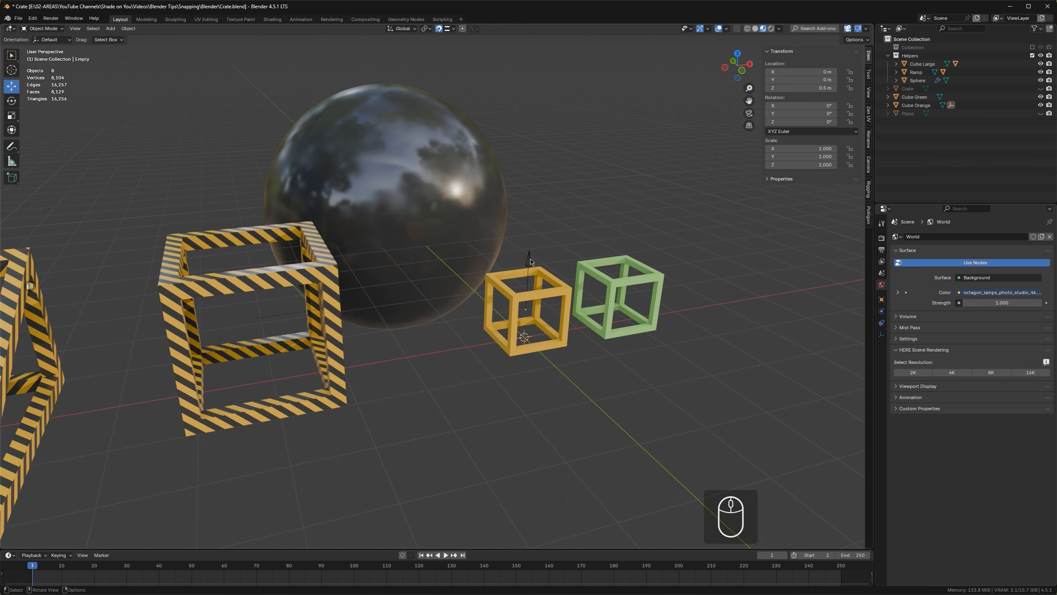
Set the snap target to Face in the scene containing the ramp, large striped cube and sphere
{"action": "middle_click_drag", "start_coordinate": [430, 238], "coordinate": [465, 245]}
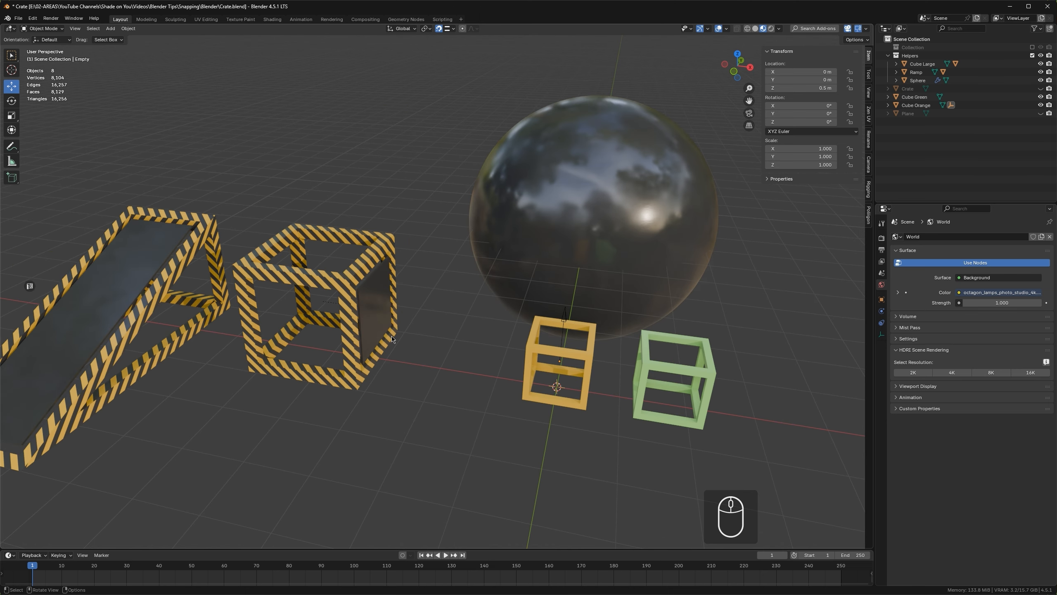
{"action": "middle_click_drag", "start_coordinate": [392, 339], "coordinate": [367, 308]}
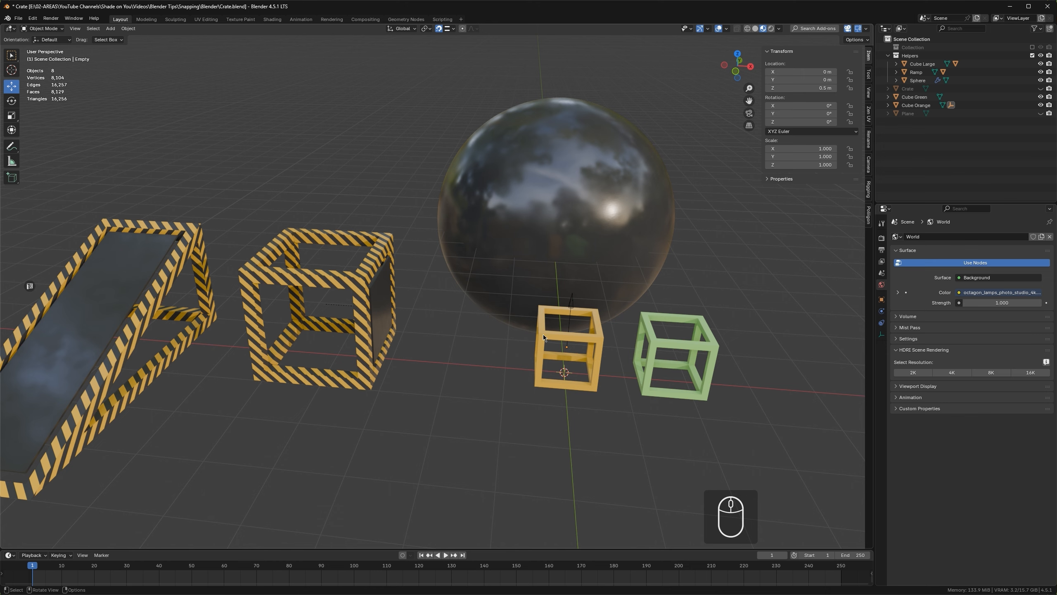
{"action": "left_click", "coordinate": [448, 29]}
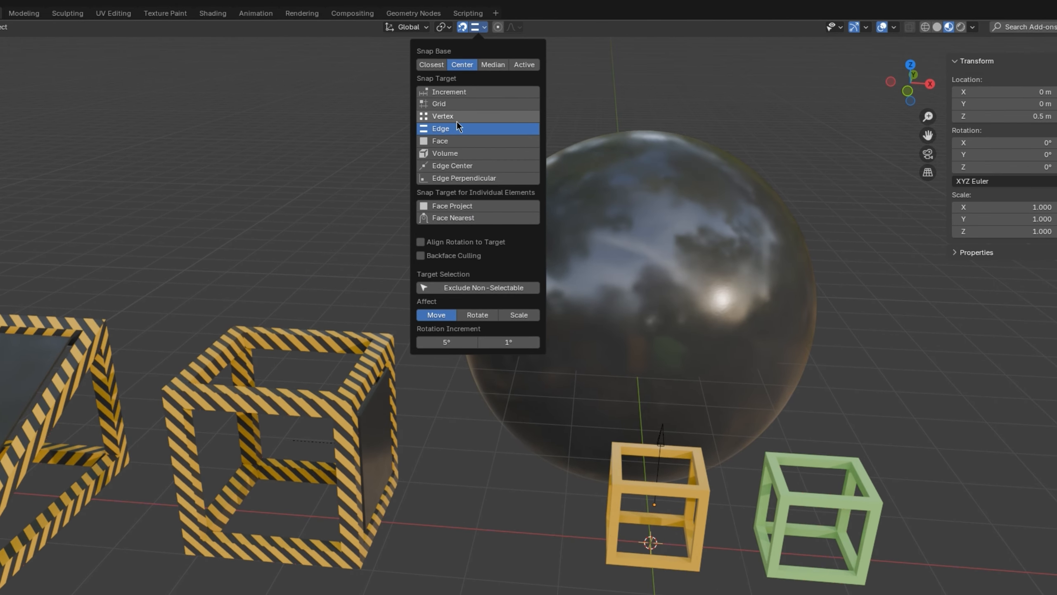
{"action": "left_click", "coordinate": [453, 141]}
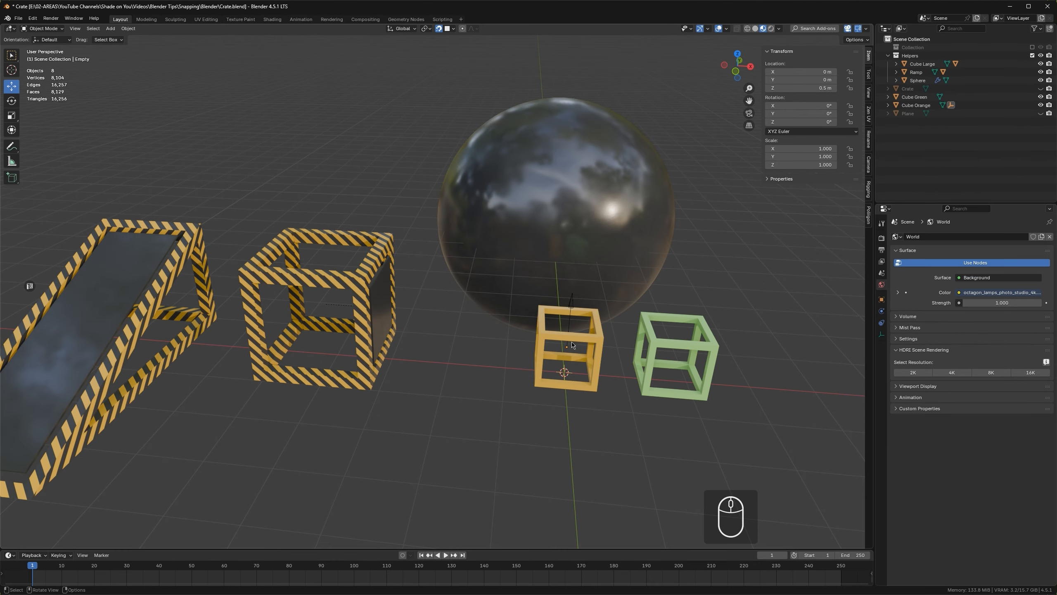
Move the orange cube with face snapping onto the ramp's surface and onto the large sphere
{"action": "left_click", "coordinate": [572, 345]}
{"action": "key", "text": "g"}
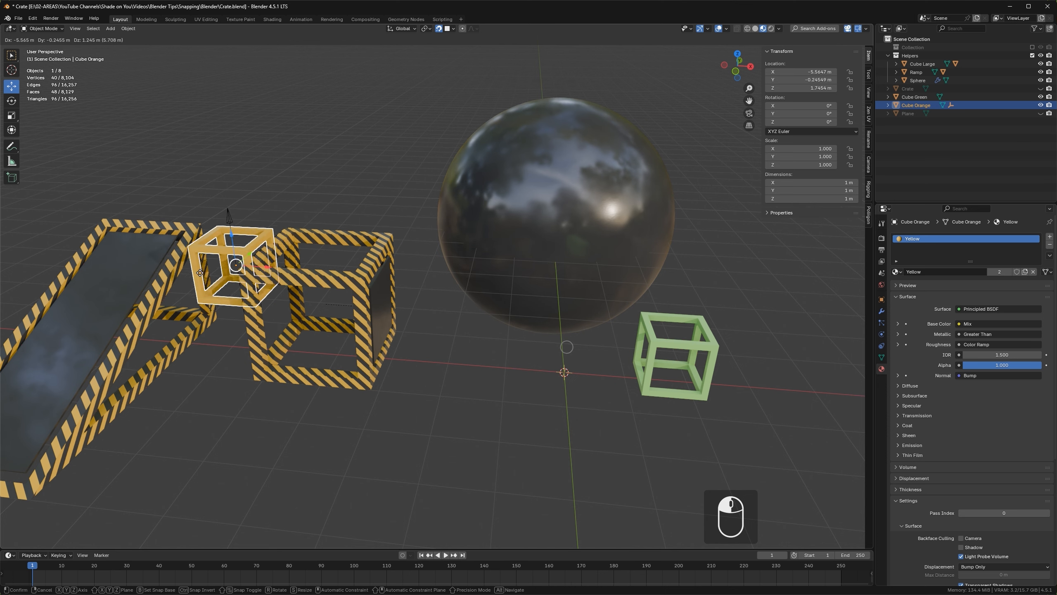
{"action": "left_click", "coordinate": [120, 300]}
{"action": "middle_click_drag", "start_coordinate": [120, 301], "coordinate": [223, 275], "text": "shift"}
{"action": "middle_click_drag", "start_coordinate": [223, 275], "coordinate": [245, 351]}
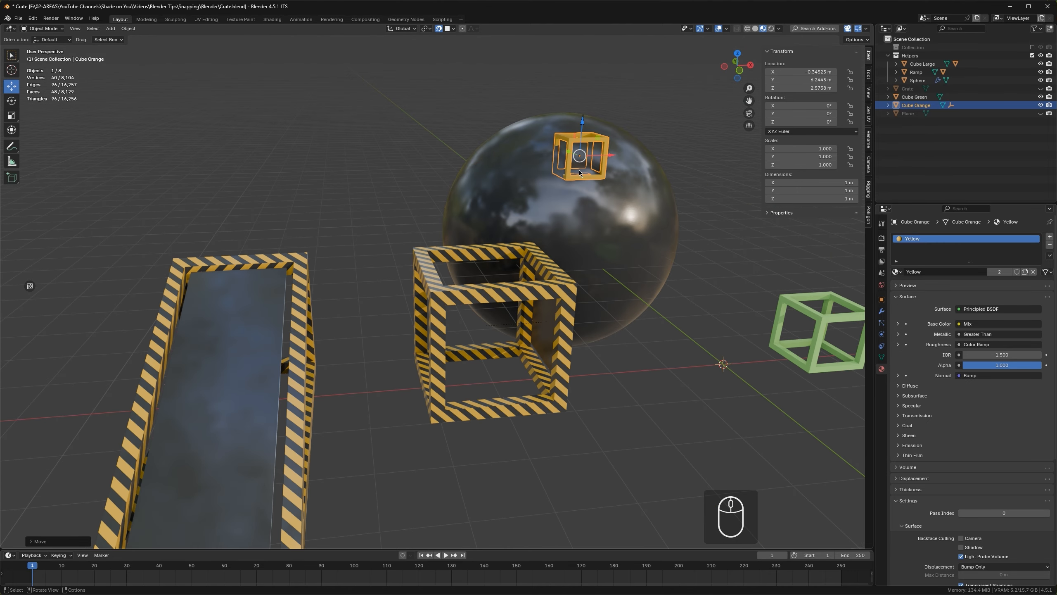
Move the orange cube over another side of the large sphere with face snapping, keeping its rotation unaligned
{"action": "middle_click_drag", "start_coordinate": [577, 191], "coordinate": [558, 166]}
{"action": "key", "text": "g"}
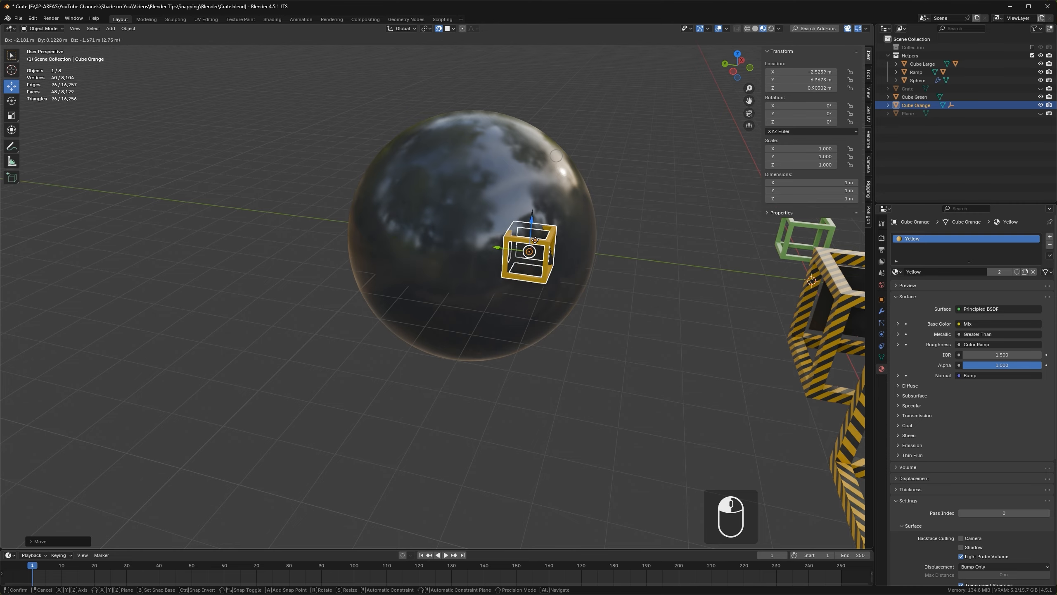
{"action": "left_click", "coordinate": [525, 205]}
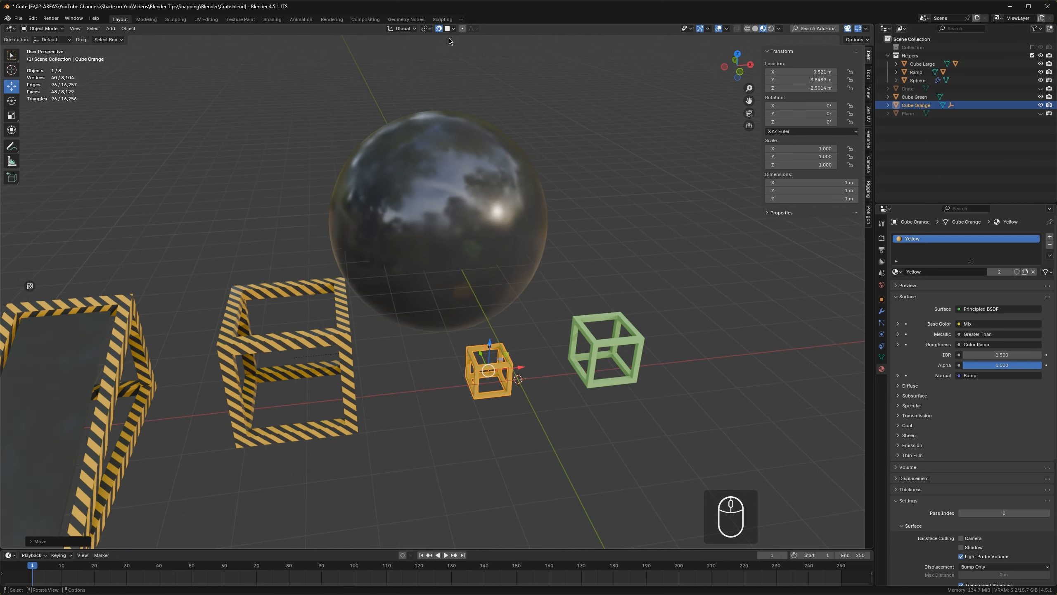
Turn on rotation alignment to the snap target and move the orange cube onto the sphere's surface
{"action": "left_click", "coordinate": [454, 28]}
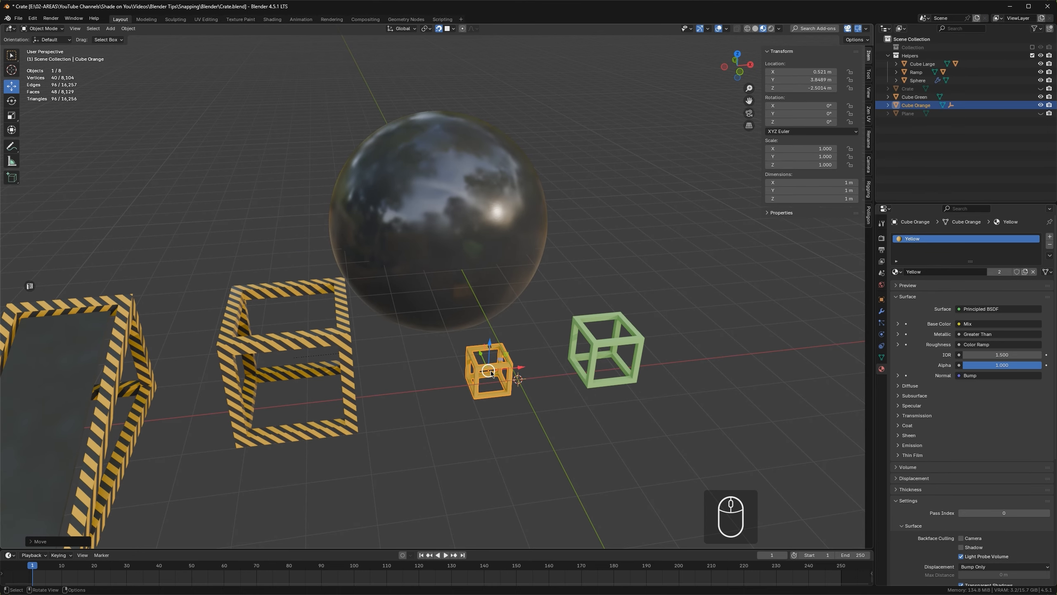
{"action": "left_click_drag", "start_coordinate": [490, 373], "coordinate": [505, 225]}
{"action": "middle_click_drag", "start_coordinate": [505, 225], "coordinate": [501, 188]}
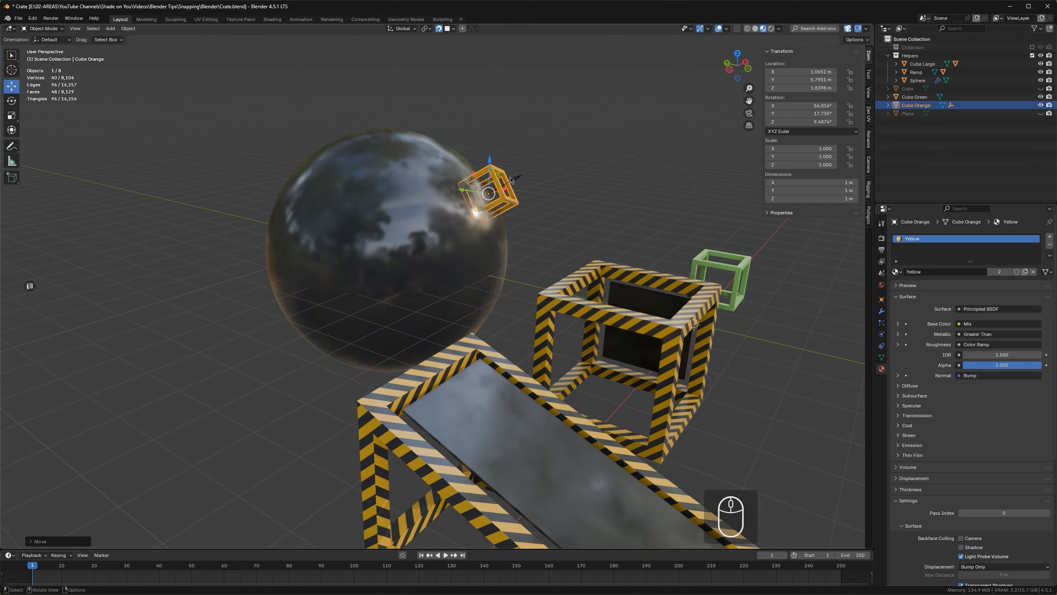
Set the transform orientation to Local and move the orange cube across the sphere's surface
{"action": "left_click", "coordinate": [407, 28]}
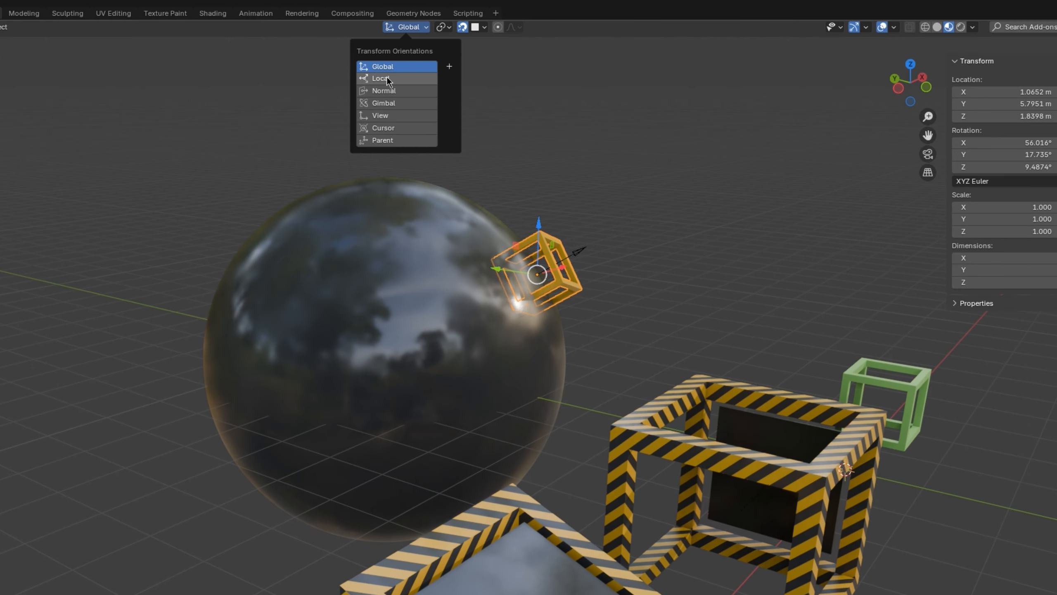
{"action": "left_click", "coordinate": [386, 78]}
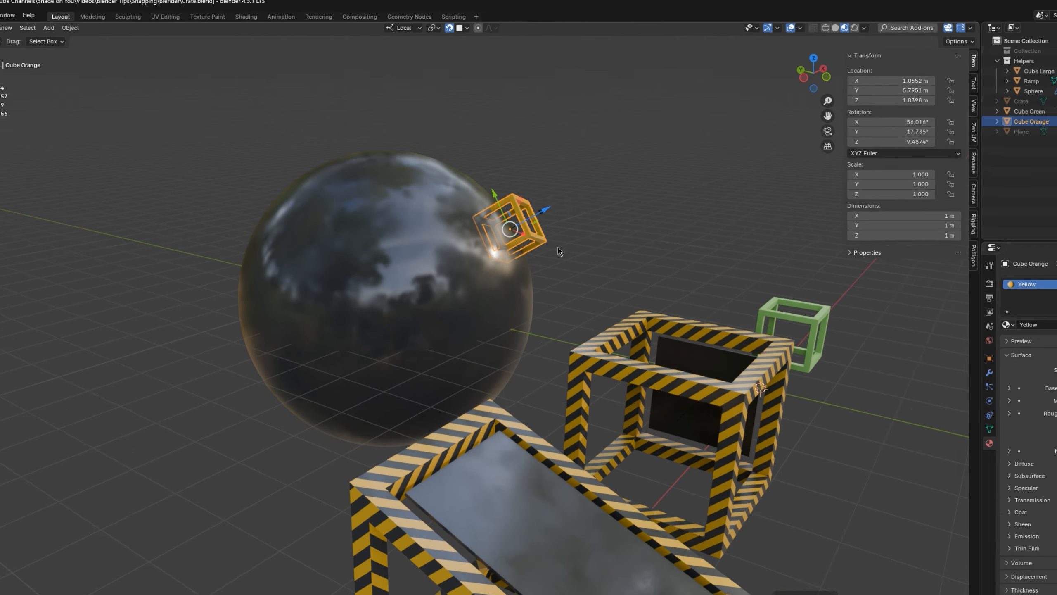
{"action": "left_click_drag", "start_coordinate": [536, 274], "coordinate": [353, 312]}
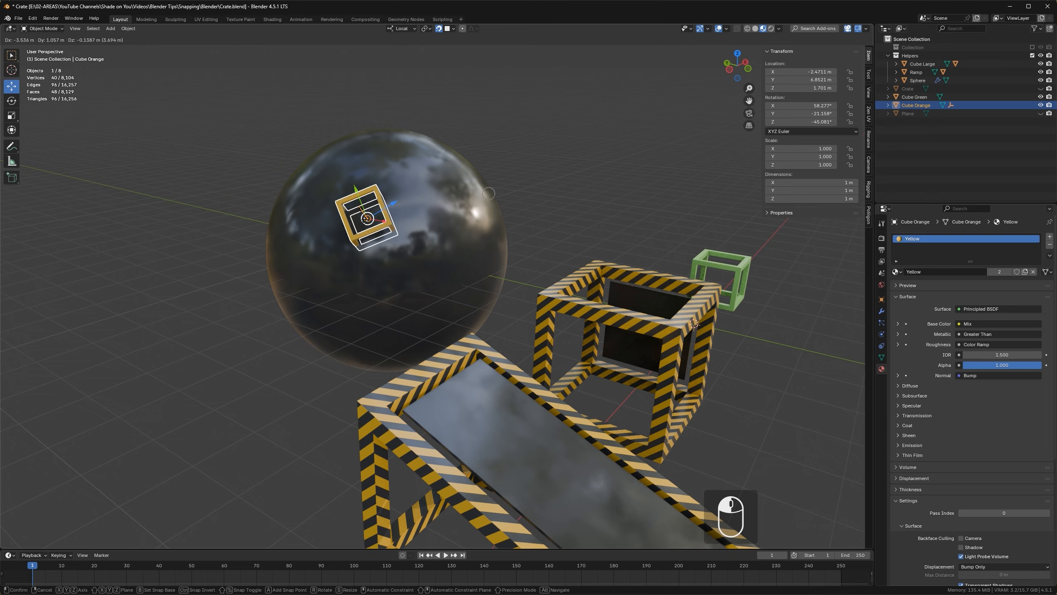
{"action": "left_click_drag", "start_coordinate": [366, 220], "coordinate": [363, 237]}
Move the orange cube repeatedly around the sphere and the area beside it with rotation-aligned face snapping
{"action": "middle_click_drag", "start_coordinate": [363, 238], "coordinate": [472, 241]}
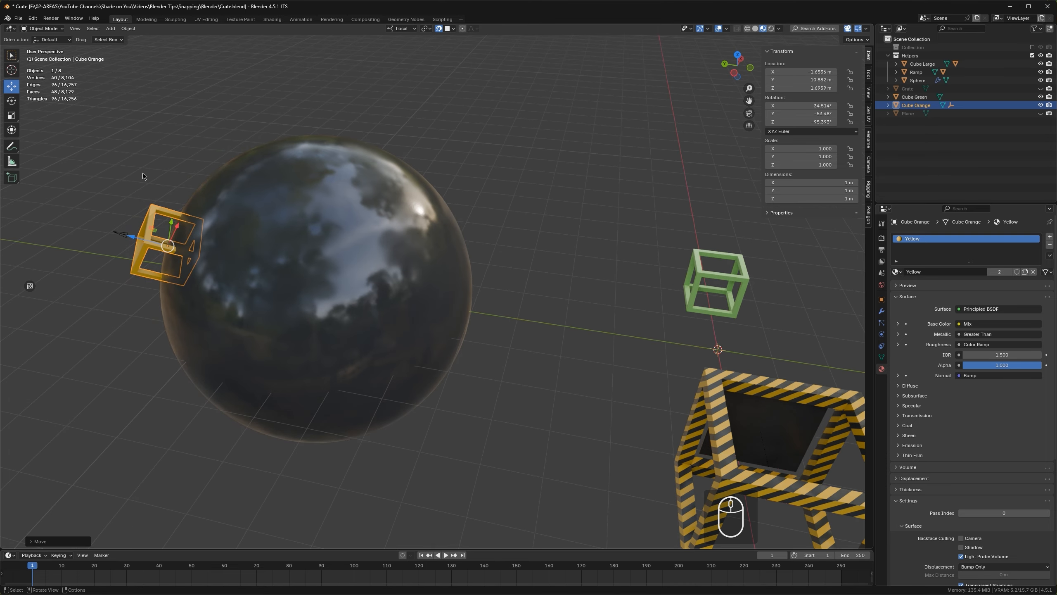
{"action": "left_click_drag", "start_coordinate": [172, 242], "coordinate": [438, 281]}
{"action": "middle_click_drag", "start_coordinate": [438, 281], "coordinate": [561, 203]}
{"action": "left_click_drag", "start_coordinate": [562, 203], "coordinate": [78, 300]}
{"action": "scroll", "coordinate": [402, 290], "scroll_direction": "up", "scroll_amount": 2, "text": "alt"}
{"action": "middle_click_drag", "start_coordinate": [79, 300], "coordinate": [304, 261]}
{"action": "mouse_move", "coordinate": [304, 261]}
{"action": "left_mouse_down"}
{"action": "mouse_move", "coordinate": [268, 183]}
{"action": "mouse_move", "coordinate": [258, 298]}
{"action": "mouse_move", "coordinate": [313, 259]}
{"action": "left_mouse_up"}
{"action": "middle_click_drag", "start_coordinate": [313, 259], "coordinate": [352, 324]}
{"action": "left_click_drag", "start_coordinate": [171, 329], "coordinate": [536, 319]}
{"action": "middle_click_drag", "start_coordinate": [537, 320], "coordinate": [516, 304]}
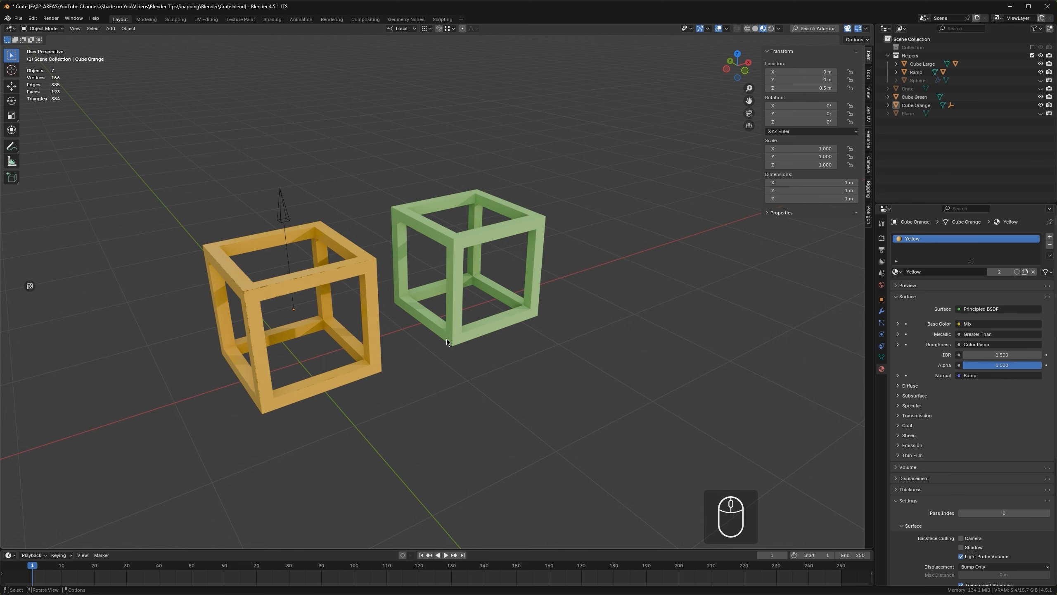
Open the snapping options, then save the current setup as Blender's startup file
{"action": "left_click", "coordinate": [452, 28]}
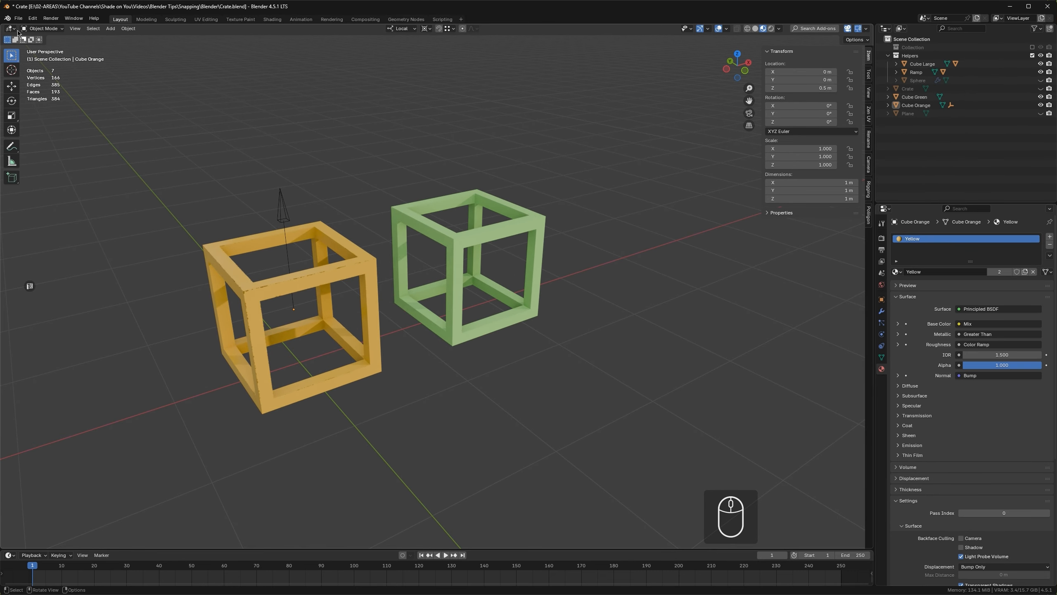
{"action": "left_click", "coordinate": [18, 18]}
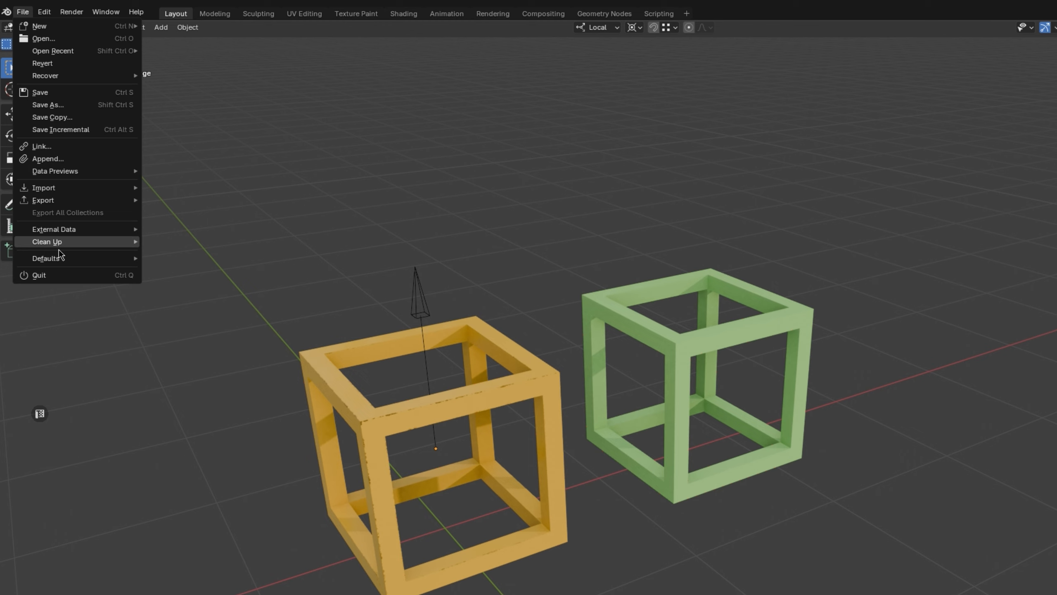
{"action": "mouse_move", "coordinate": [62, 258]}
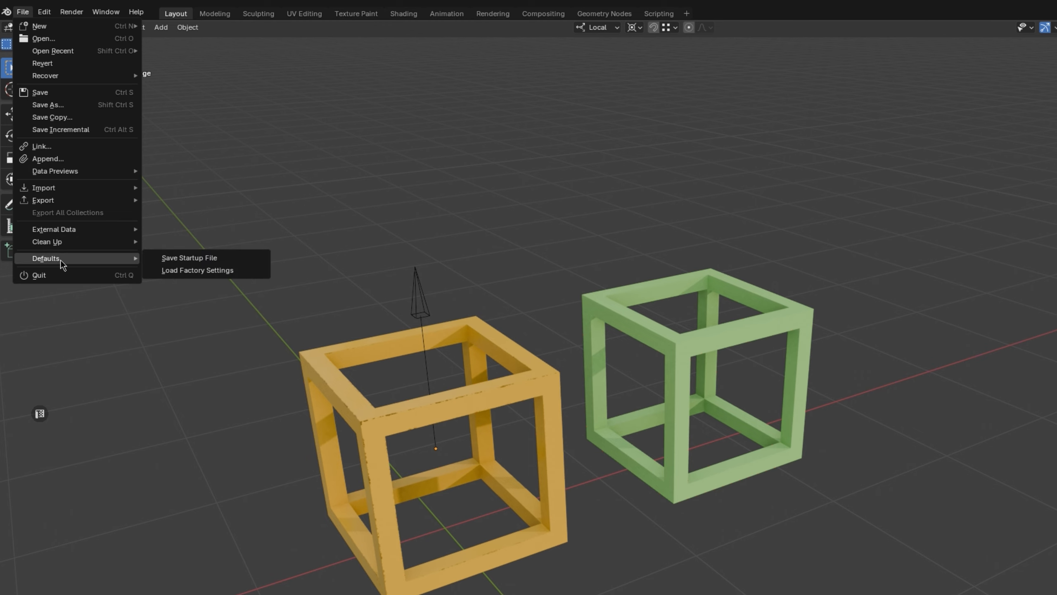
{"action": "left_click", "coordinate": [191, 258]}
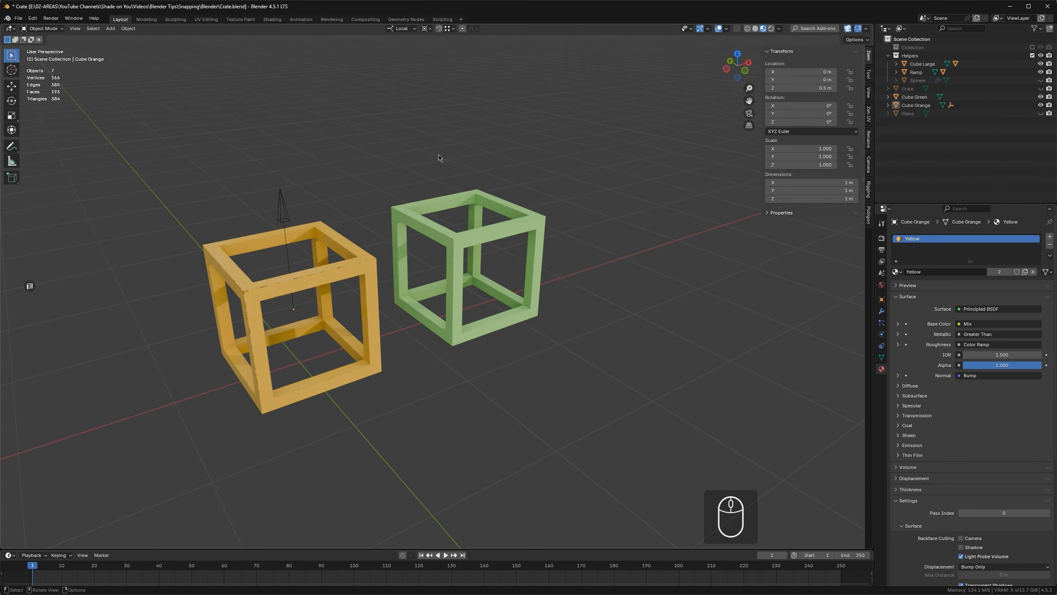
Move the orange cube using its lower front corner as snap base onto the green cube's upper front corner
{"action": "left_click", "coordinate": [357, 270]}
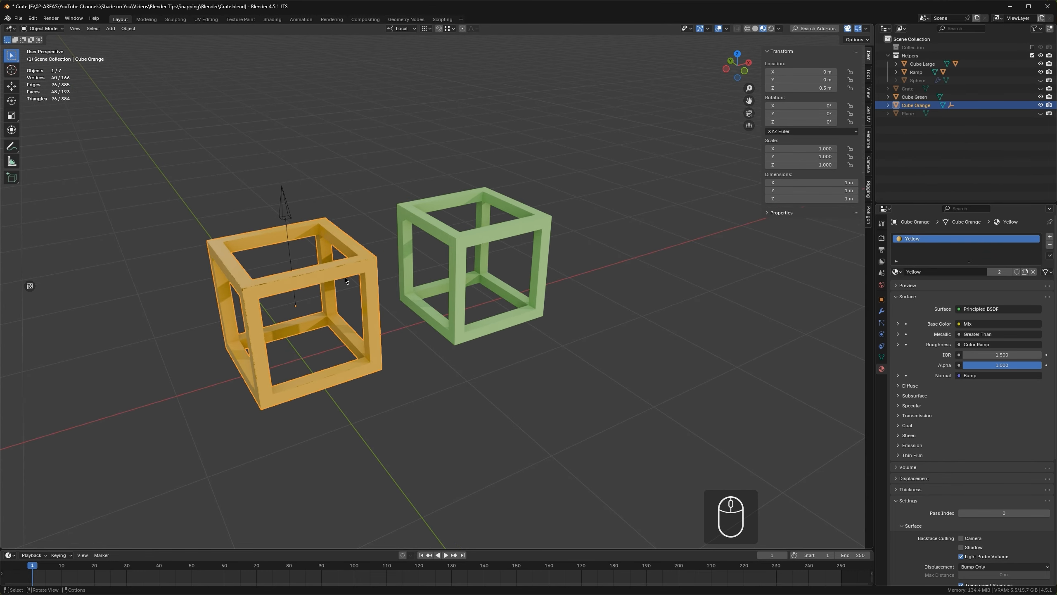
{"action": "middle_click_drag", "start_coordinate": [344, 278], "coordinate": [337, 273]}
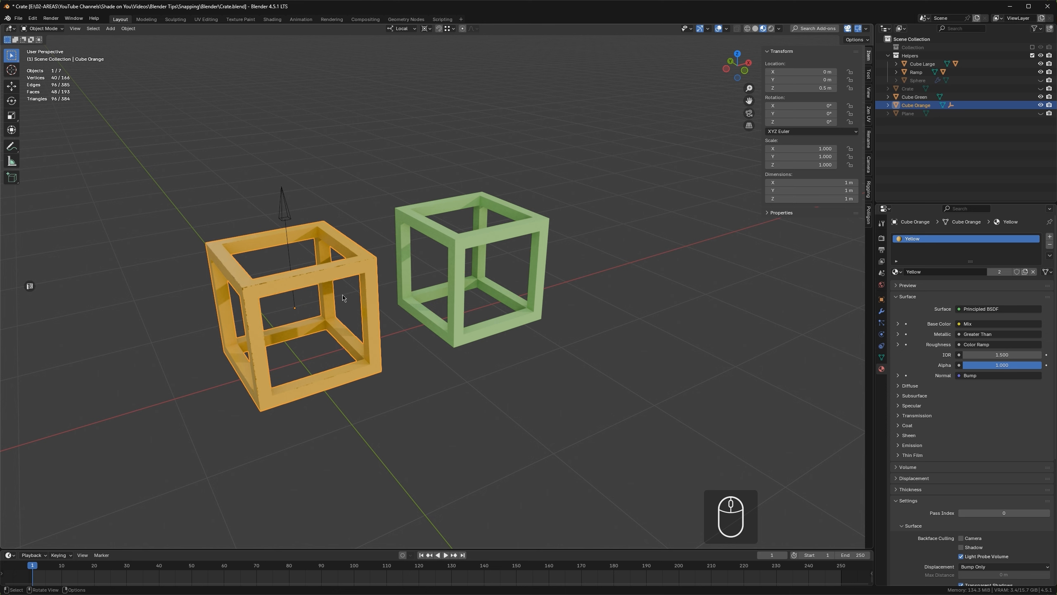
{"action": "key", "text": "g"}
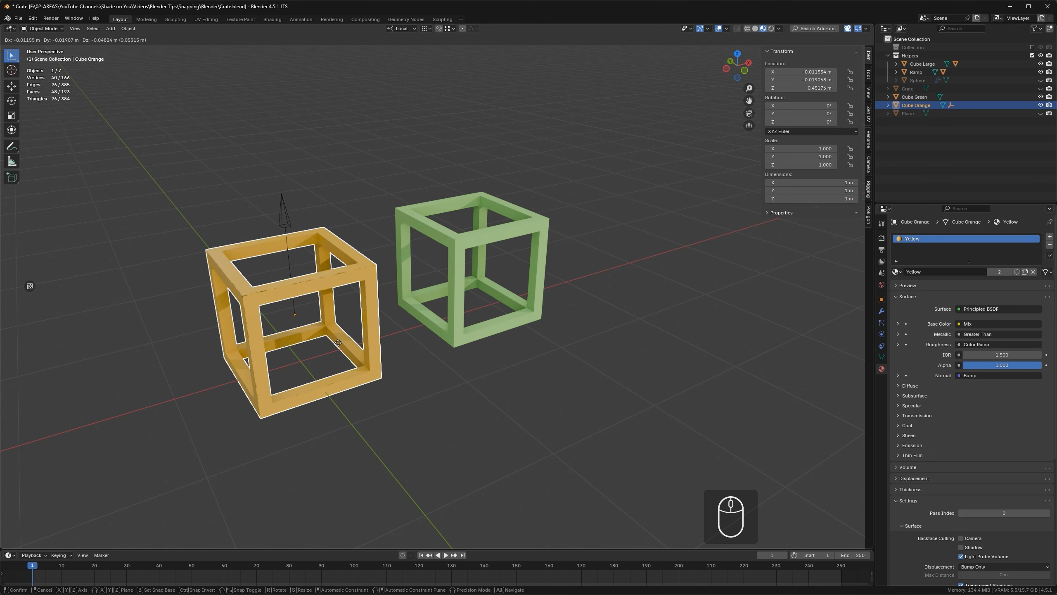
{"action": "key", "text": "b"}
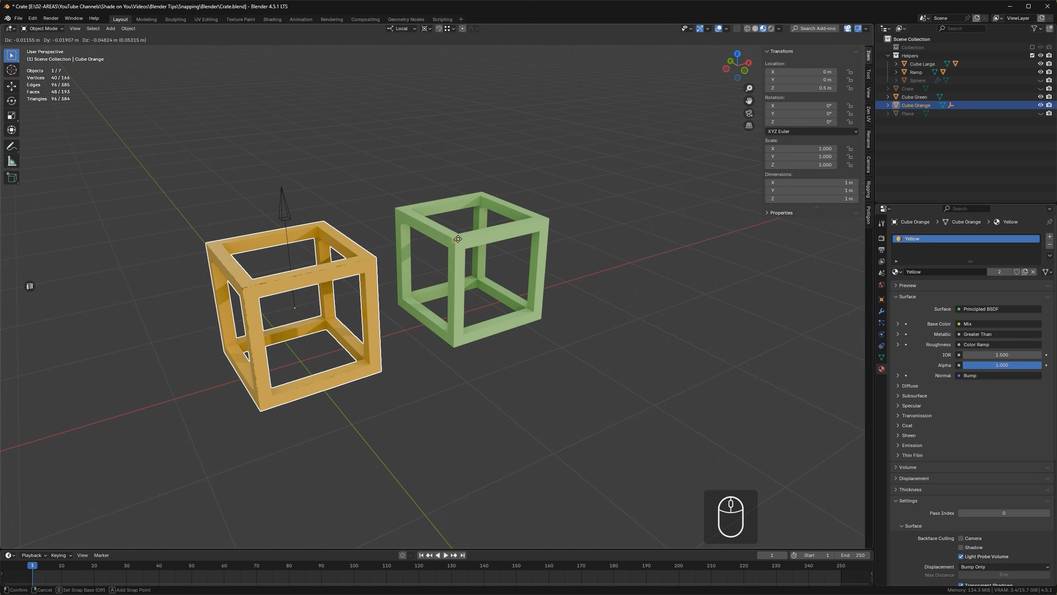
{"action": "left_click", "coordinate": [261, 412]}
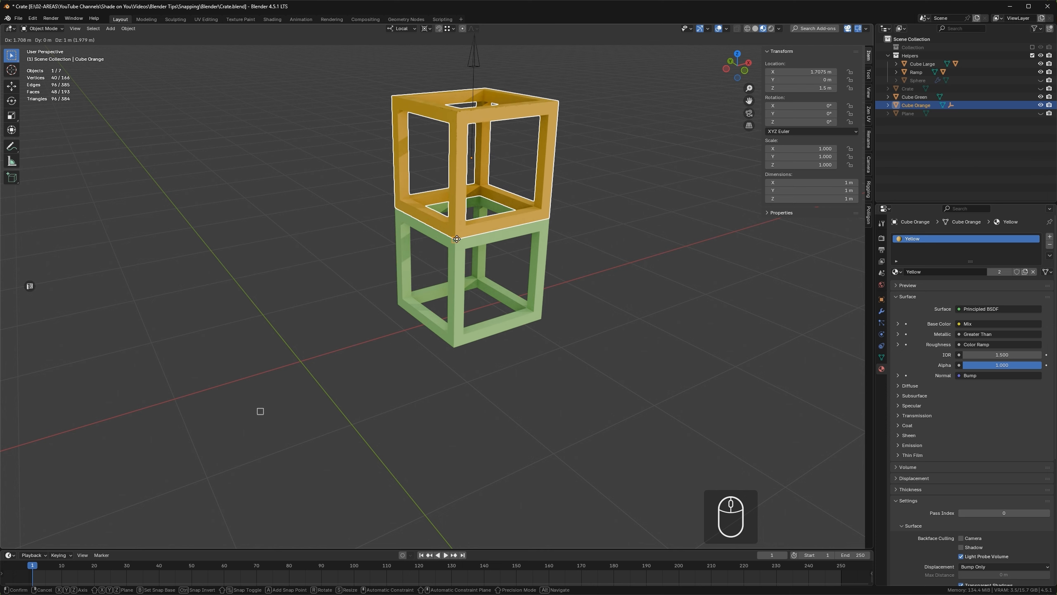
{"action": "left_click", "coordinate": [450, 207]}
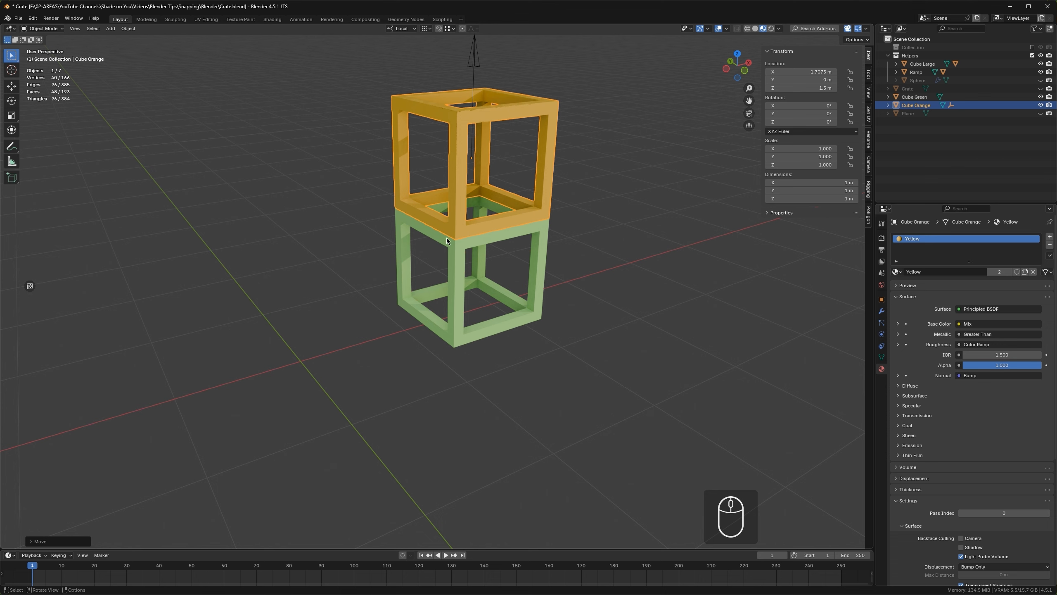
Move the orange cube using its upper back corner as snap base onto the green cube's lower front corner
{"action": "middle_click_drag", "start_coordinate": [435, 246], "coordinate": [506, 257]}
{"action": "middle_click_drag", "start_coordinate": [335, 210], "coordinate": [491, 164], "text": "shift"}
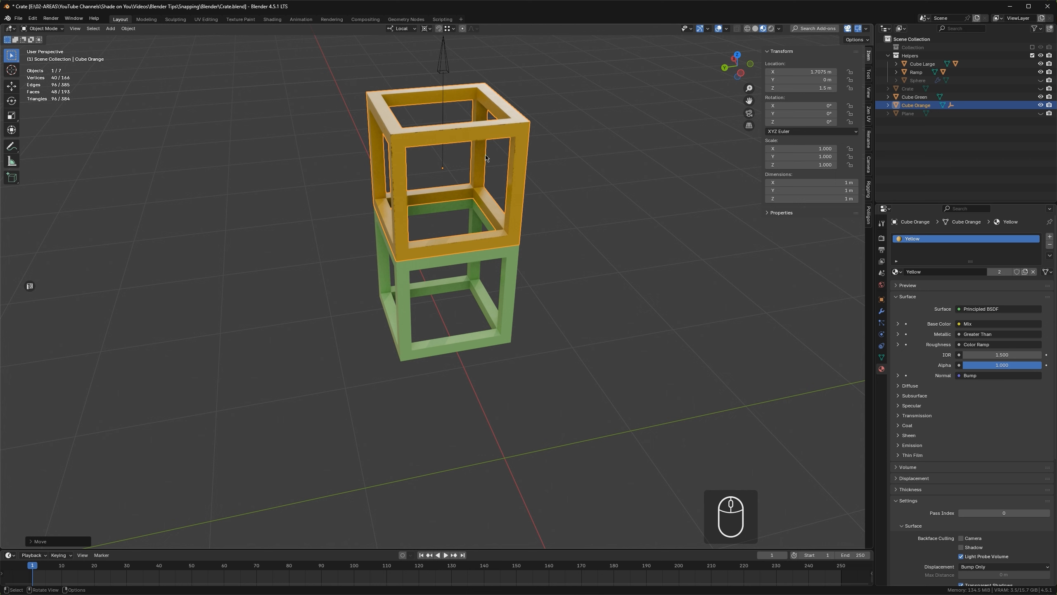
{"action": "key", "text": "g"}
{"action": "key", "text": "b"}
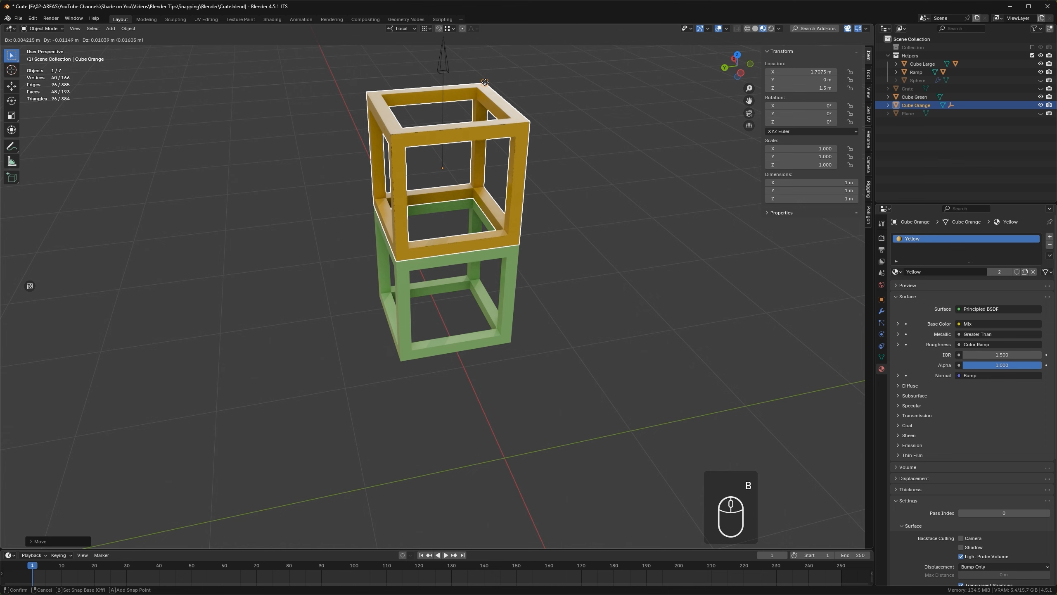
{"action": "left_click", "coordinate": [485, 82]}
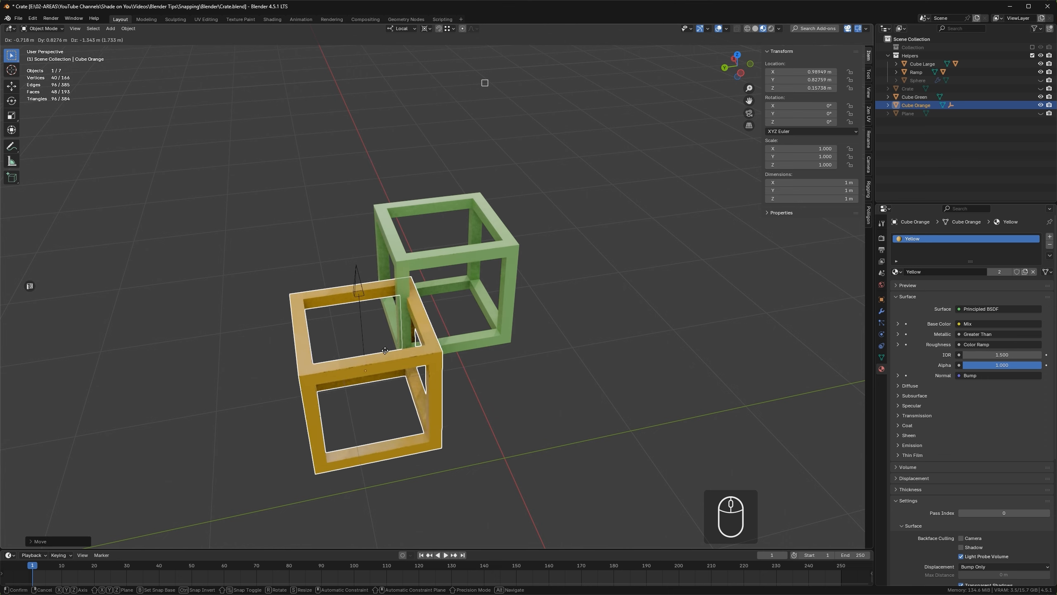
{"action": "left_click", "coordinate": [401, 362]}
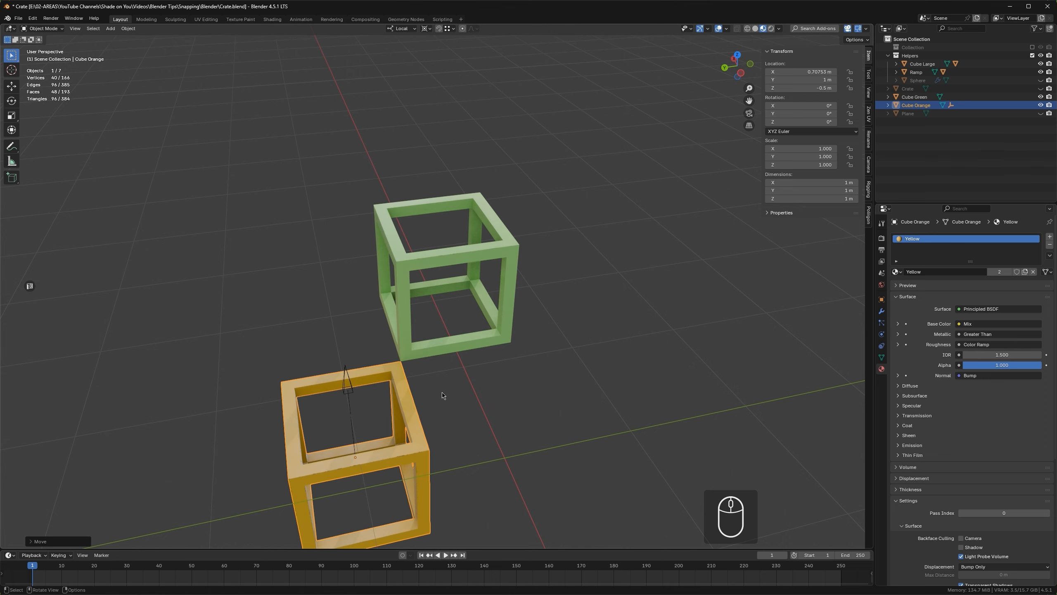
Move the orange cube using its lower front corner as snap base onto the large striped cube's upper front corner
{"action": "middle_click_drag", "start_coordinate": [441, 393], "coordinate": [470, 347]}
{"action": "scroll", "coordinate": [458, 347], "scroll_direction": "down", "scroll_amount": 2}
{"action": "scroll", "coordinate": [470, 346], "scroll_direction": "up", "scroll_amount": 1}
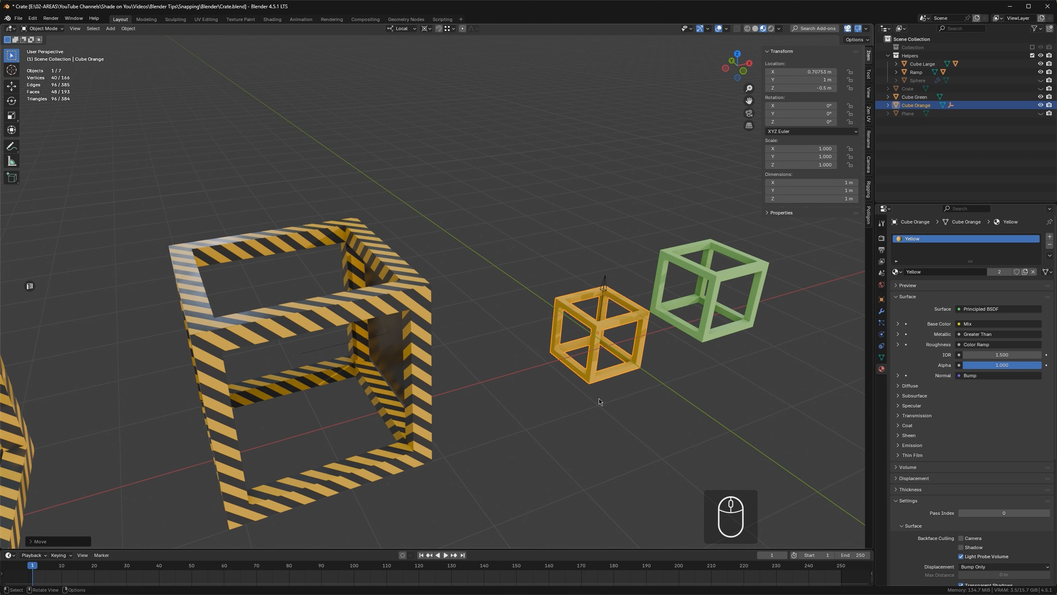
{"action": "key", "text": "g"}
{"action": "key", "text": "b"}
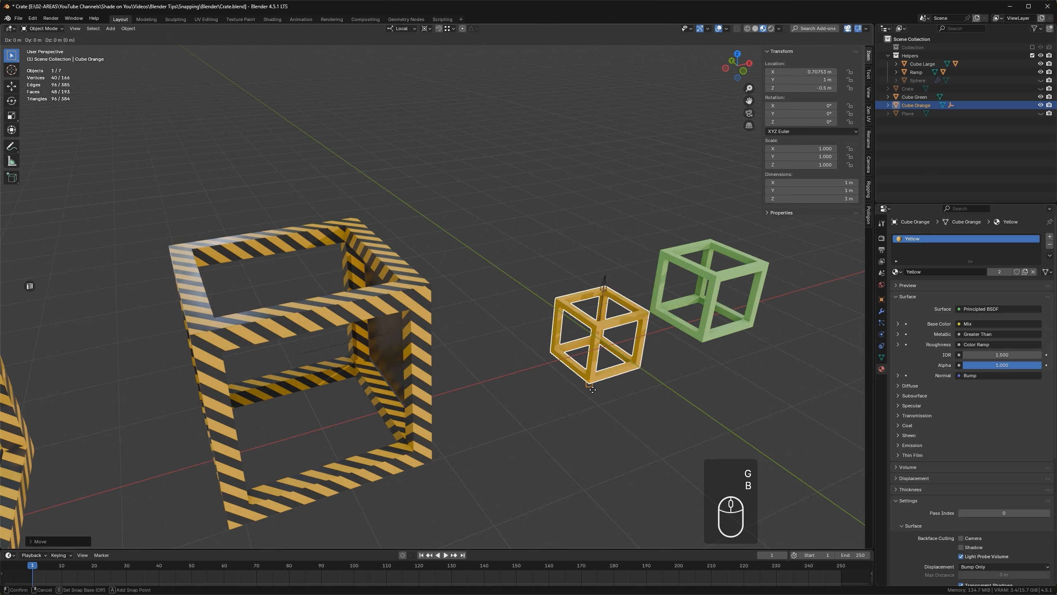
{"action": "left_click", "coordinate": [590, 386]}
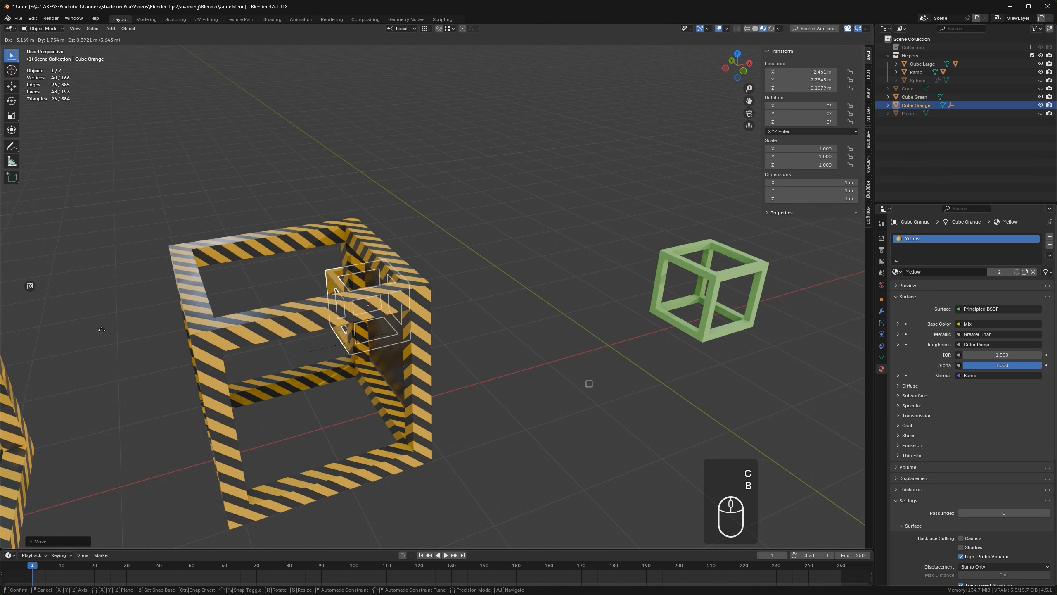
{"action": "left_click", "coordinate": [190, 338]}
Place the 3D cursor on the orange cube's lower front corner vertex in Edit Mode and return to Object Mode
{"action": "middle_click_drag", "start_coordinate": [292, 325], "coordinate": [378, 342], "text": "shift"}
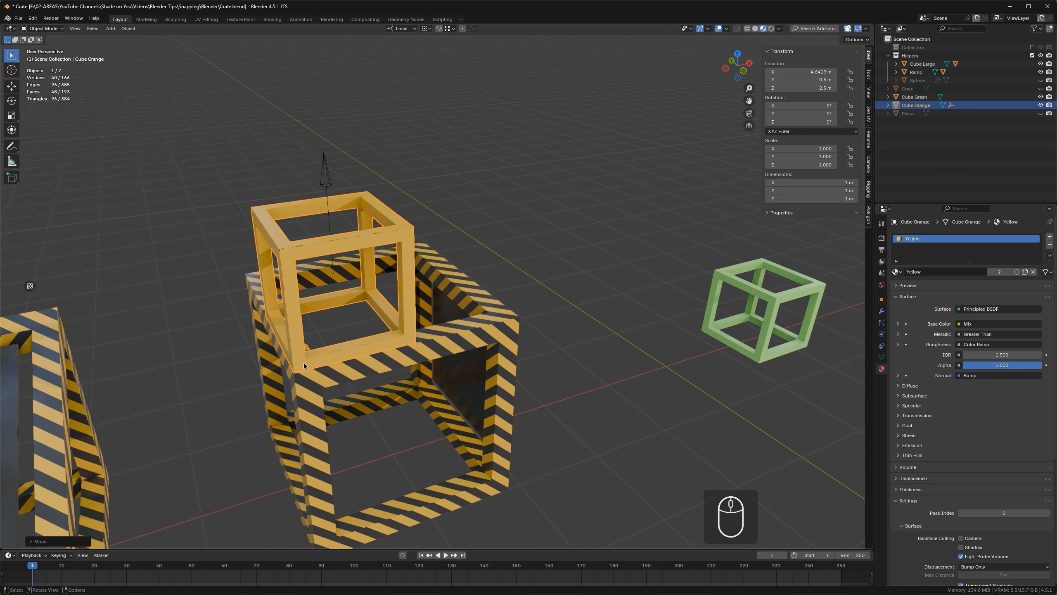
{"action": "key", "text": "Tab"}
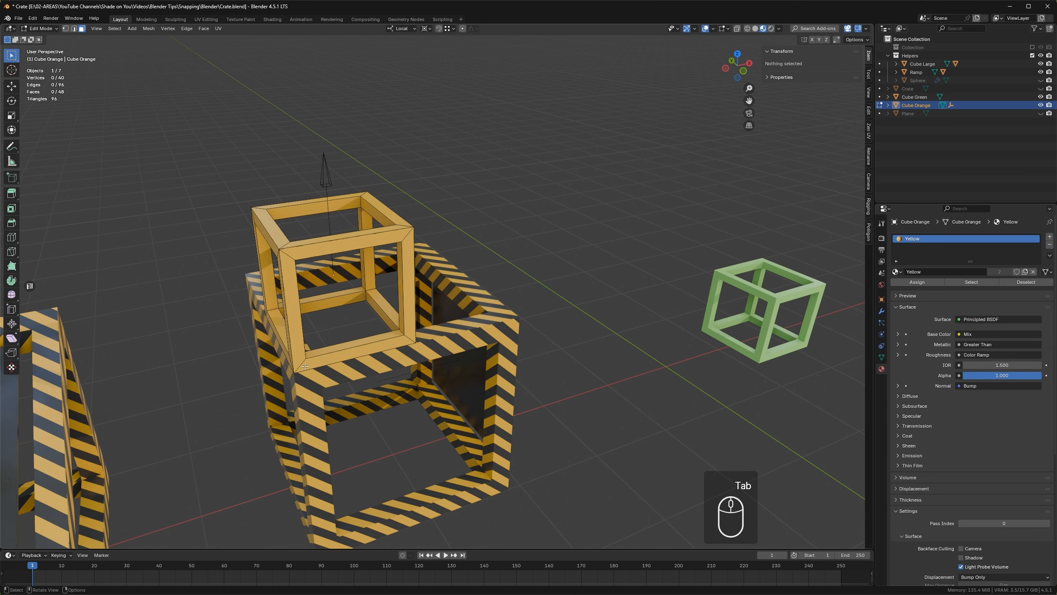
{"action": "key", "text": "1"}
{"action": "left_click", "coordinate": [294, 373]}
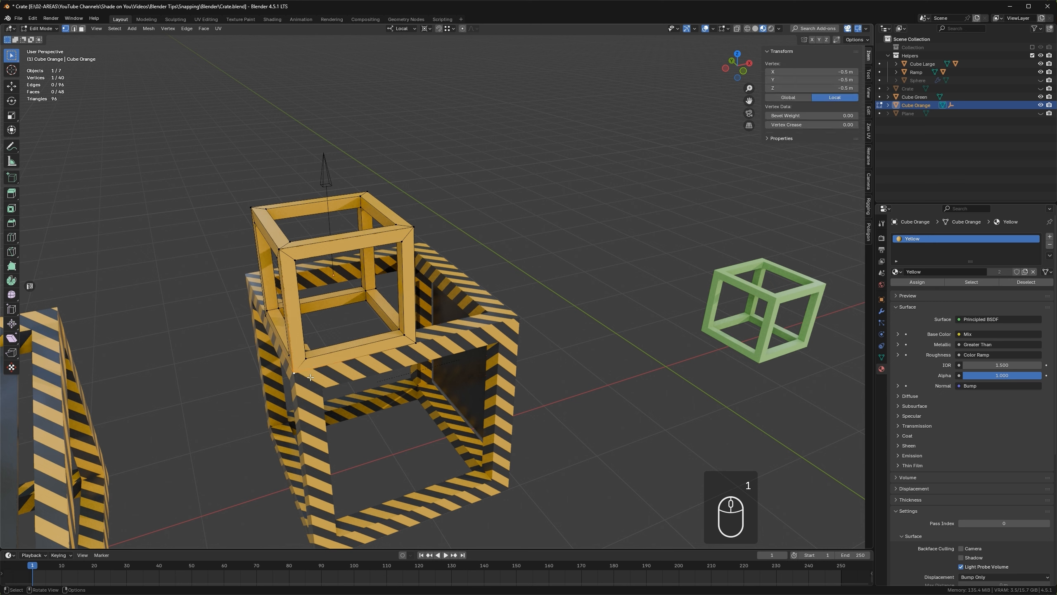
{"action": "key", "text": "shift+s"}
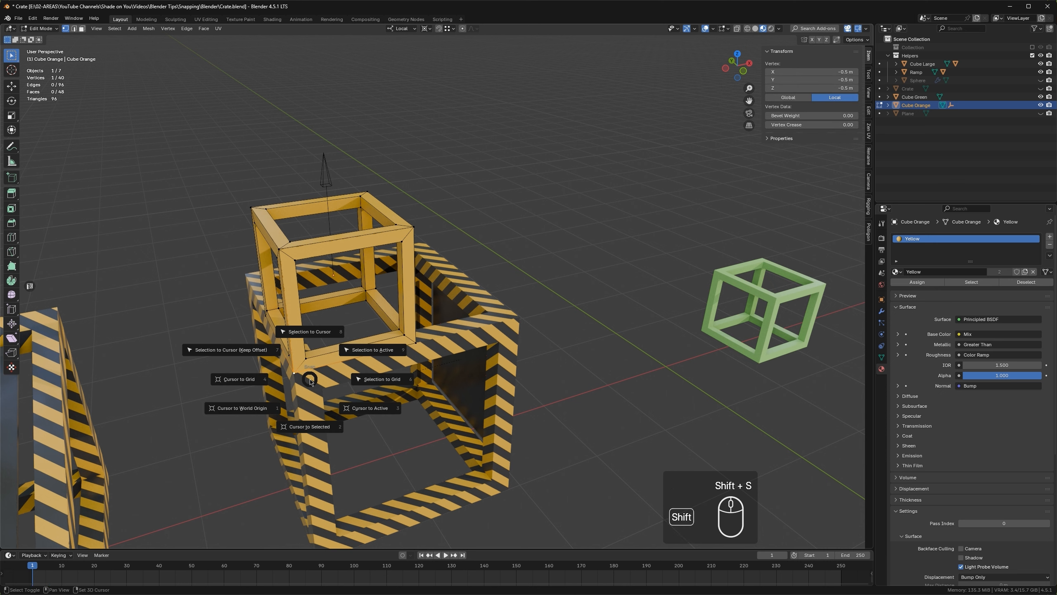
{"action": "left_click", "coordinate": [308, 427]}
{"action": "key", "text": "Tab"}
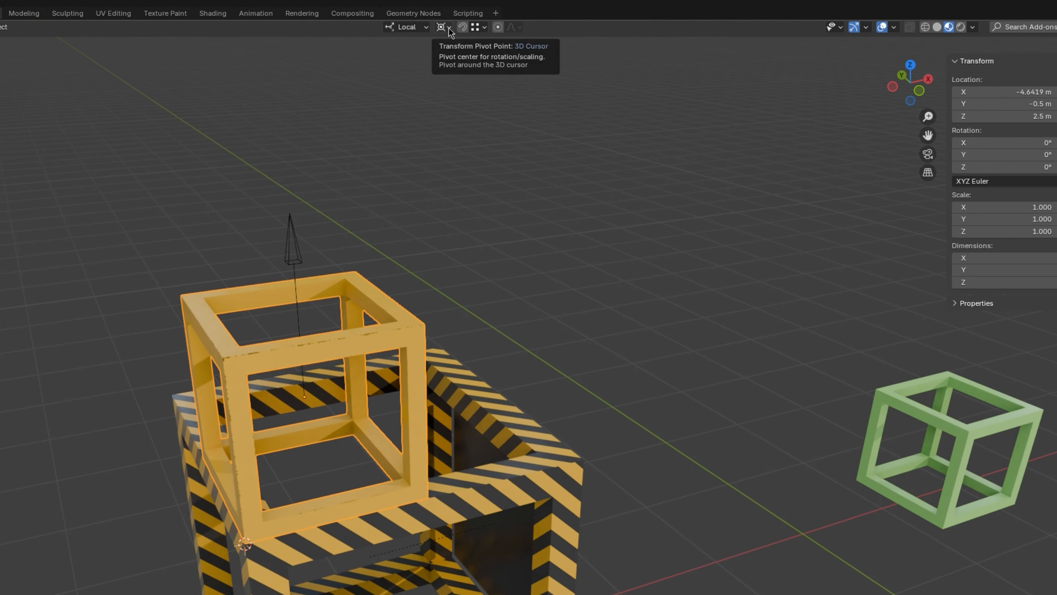
Scale the orange cube to 2.0 about the 3D cursor, snapping its lower right front corner to the large striped cube's upper right front corner
{"action": "left_click", "coordinate": [447, 29]}
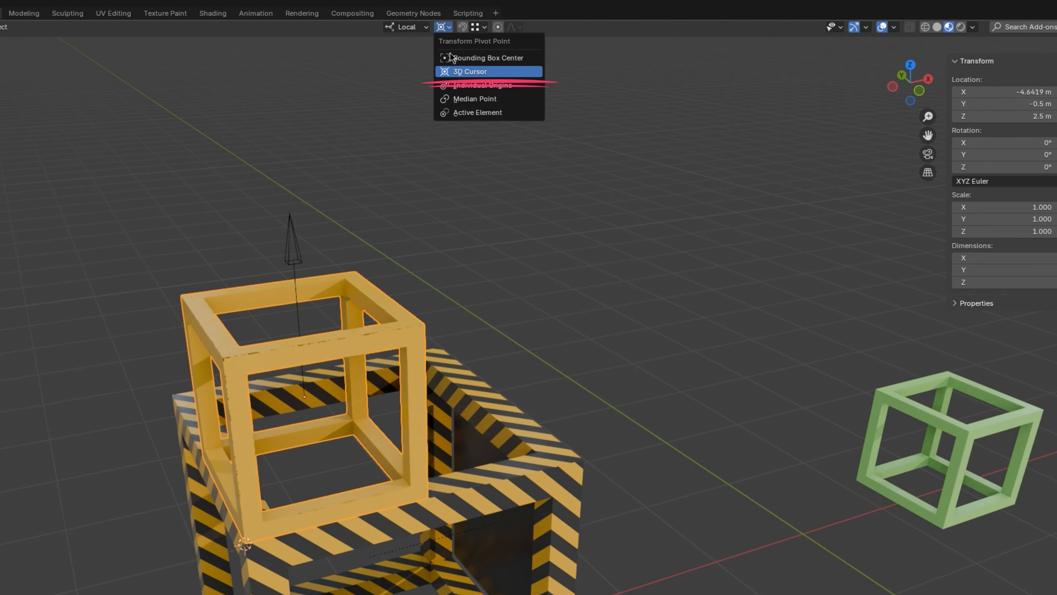
{"action": "left_click", "coordinate": [469, 72]}
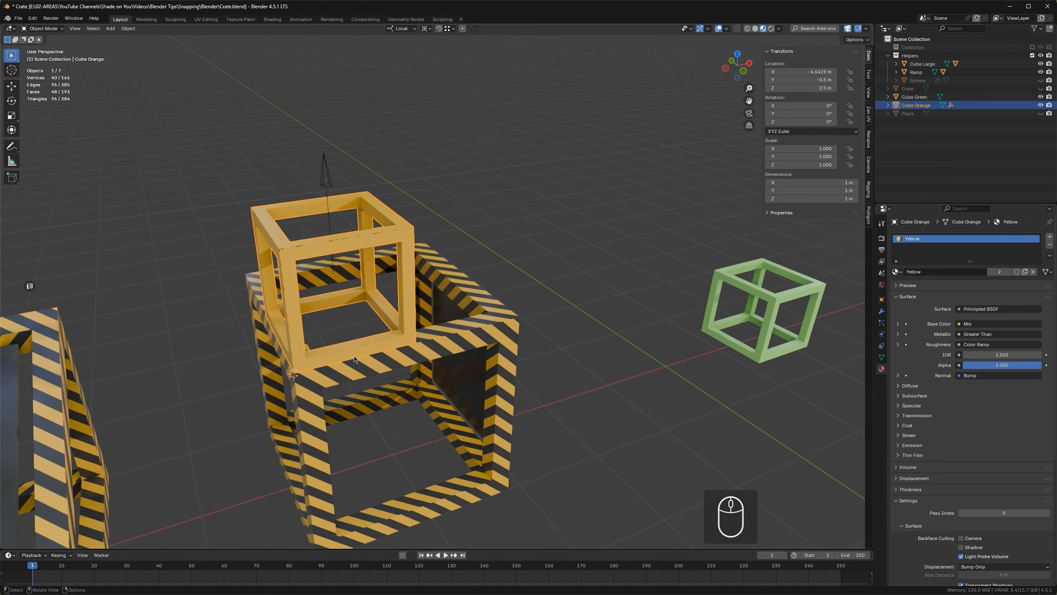
{"action": "key", "text": "s"}
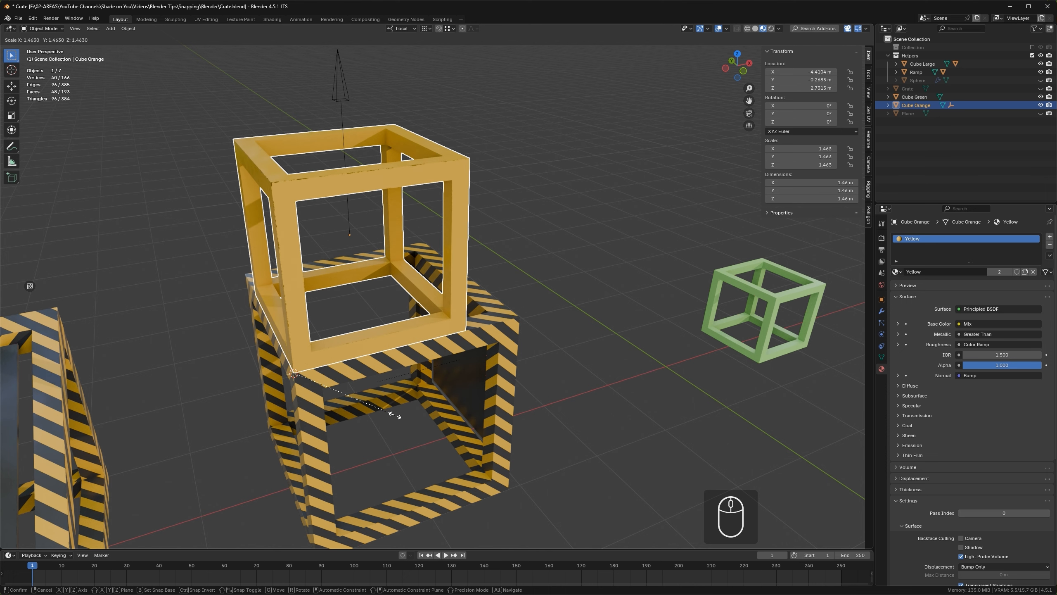
{"action": "key", "text": "b"}
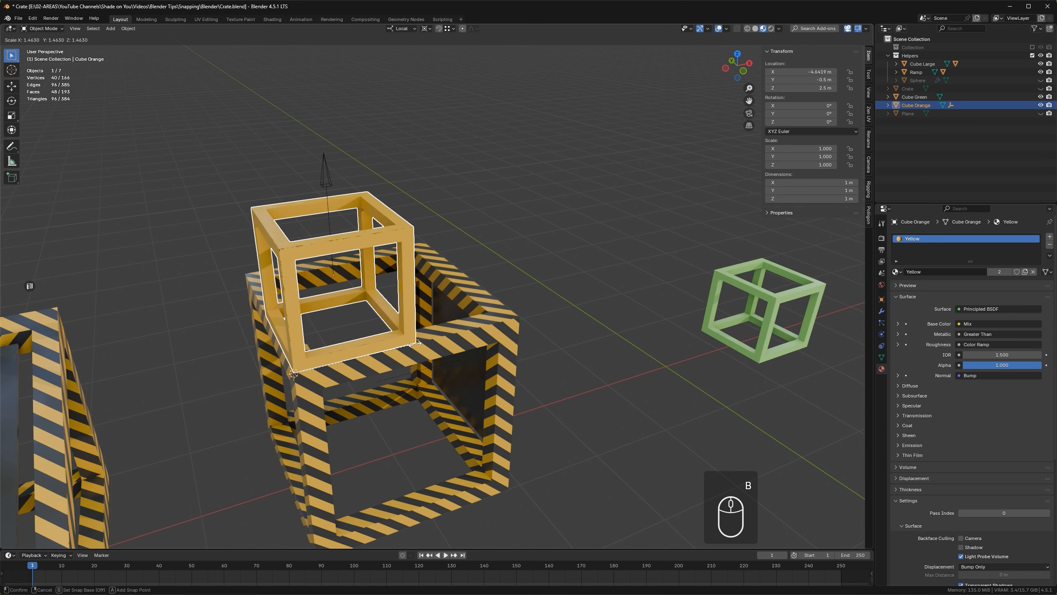
{"action": "left_click", "coordinate": [415, 342]}
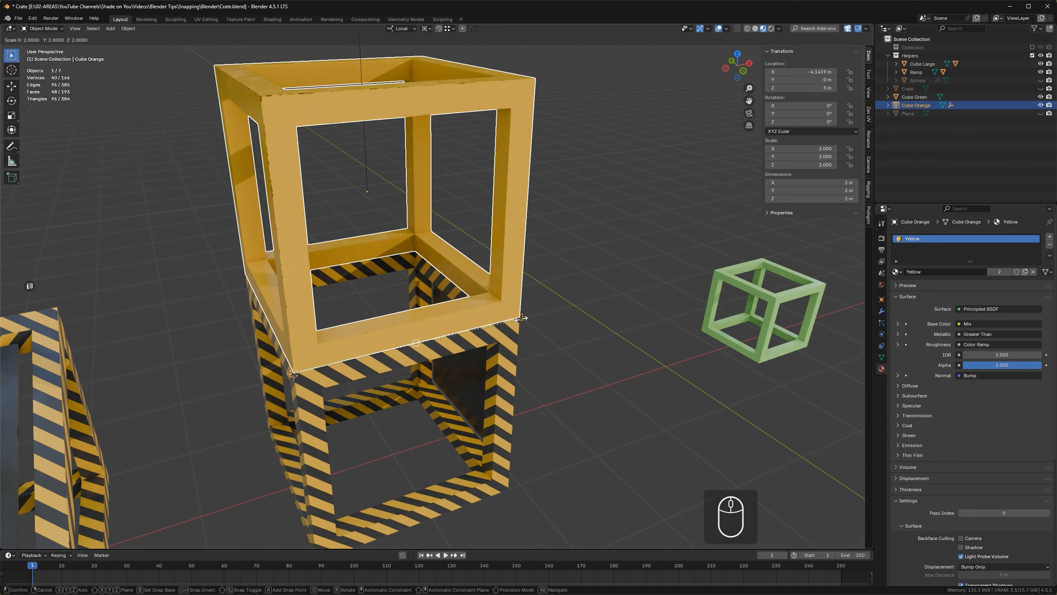
{"action": "left_click", "coordinate": [521, 318]}
Move the orange cube using its lower left corner as snap base onto the inner corner at the ramp's high end
{"action": "middle_click_drag", "start_coordinate": [520, 332], "coordinate": [479, 254]}
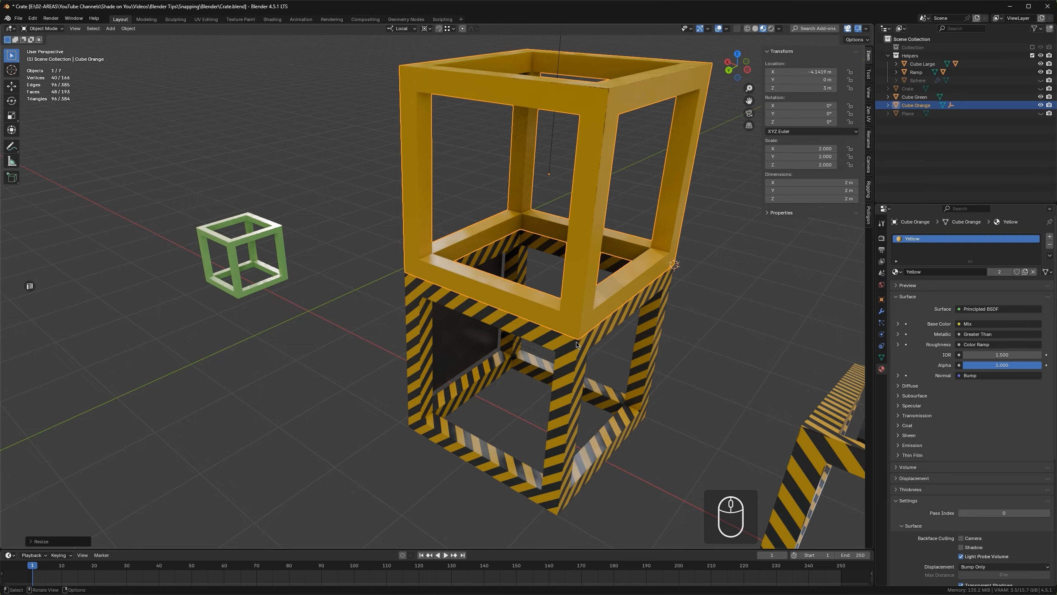
{"action": "middle_click_drag", "start_coordinate": [584, 345], "coordinate": [609, 333]}
{"action": "middle_click_drag", "start_coordinate": [551, 357], "coordinate": [454, 312]}
{"action": "scroll", "coordinate": [433, 372], "scroll_direction": "down", "scroll_amount": 3}
{"action": "middle_click_drag", "start_coordinate": [454, 312], "coordinate": [448, 195], "text": "ctrl"}
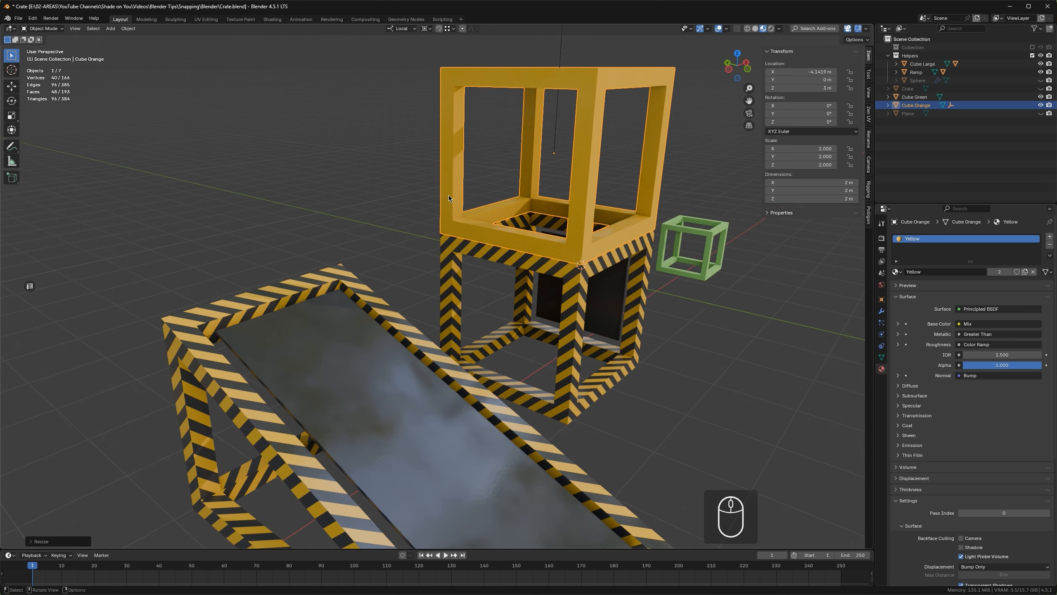
{"action": "middle_click_drag", "start_coordinate": [347, 293], "coordinate": [363, 322]}
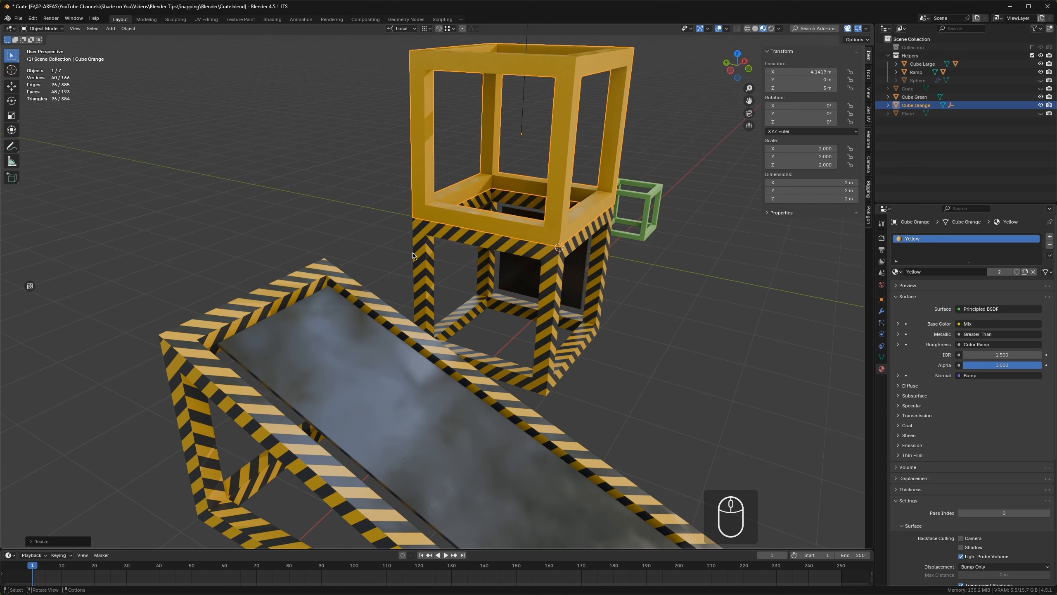
{"action": "key", "text": "g"}
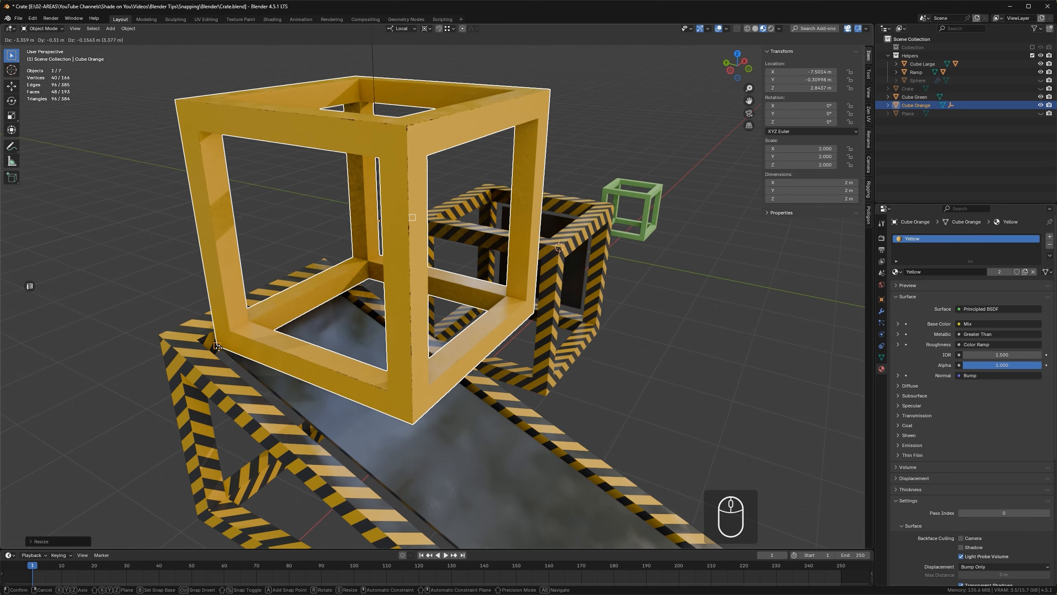
{"action": "left_click", "coordinate": [218, 344]}
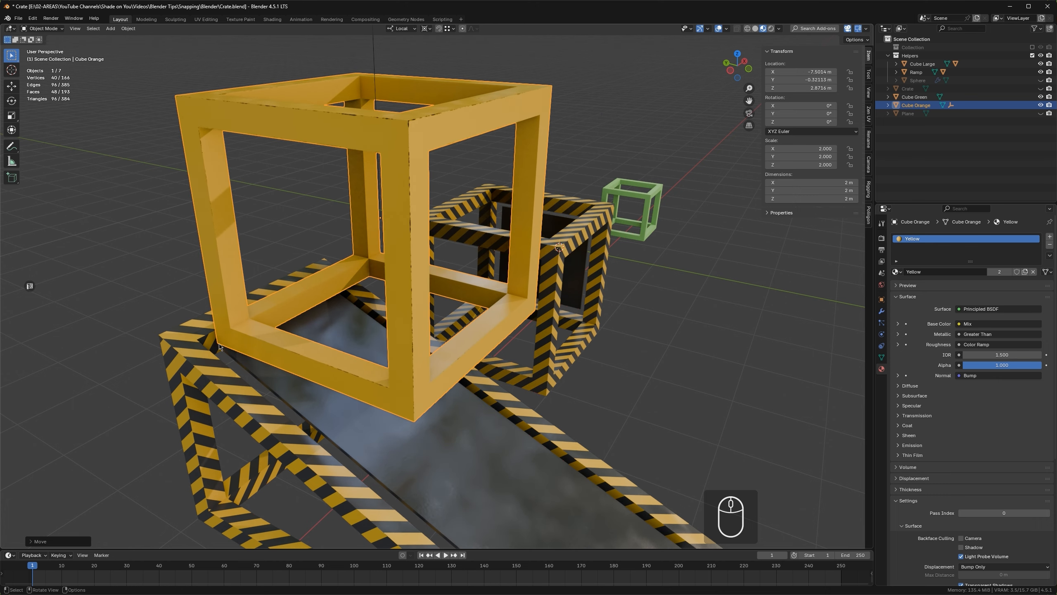
Place the 3D cursor on the orange cube's lower corner vertex touching the ramp in Edit Mode and return to Object Mode
{"action": "middle_click_drag", "start_coordinate": [230, 349], "coordinate": [222, 307]}
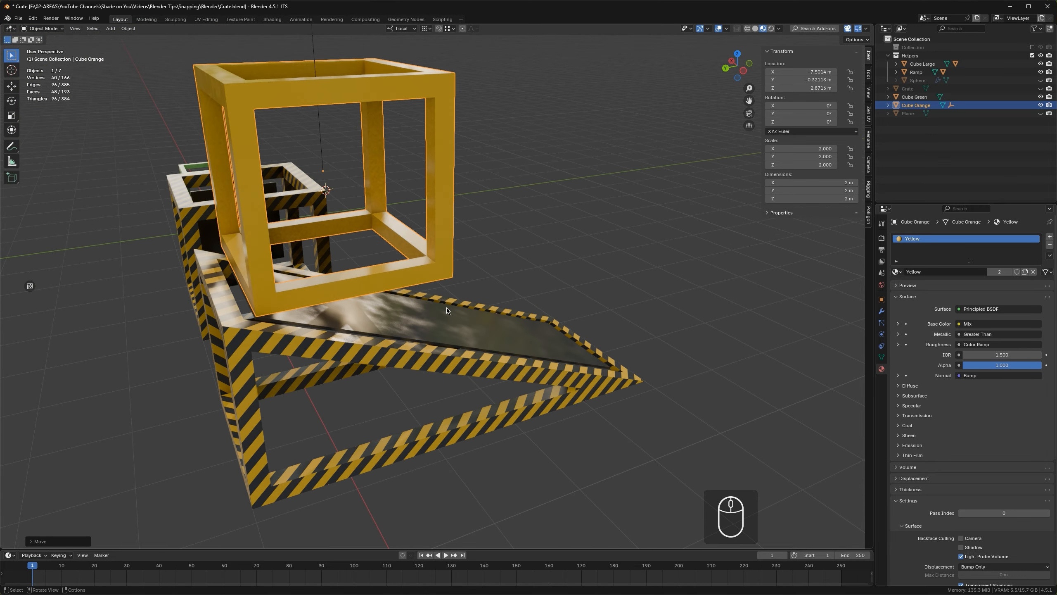
{"action": "scroll", "coordinate": [366, 280], "scroll_direction": "up", "scroll_amount": 2}
{"action": "middle_click_drag", "start_coordinate": [357, 292], "coordinate": [333, 320], "text": "shift"}
{"action": "key", "text": "Tab"}
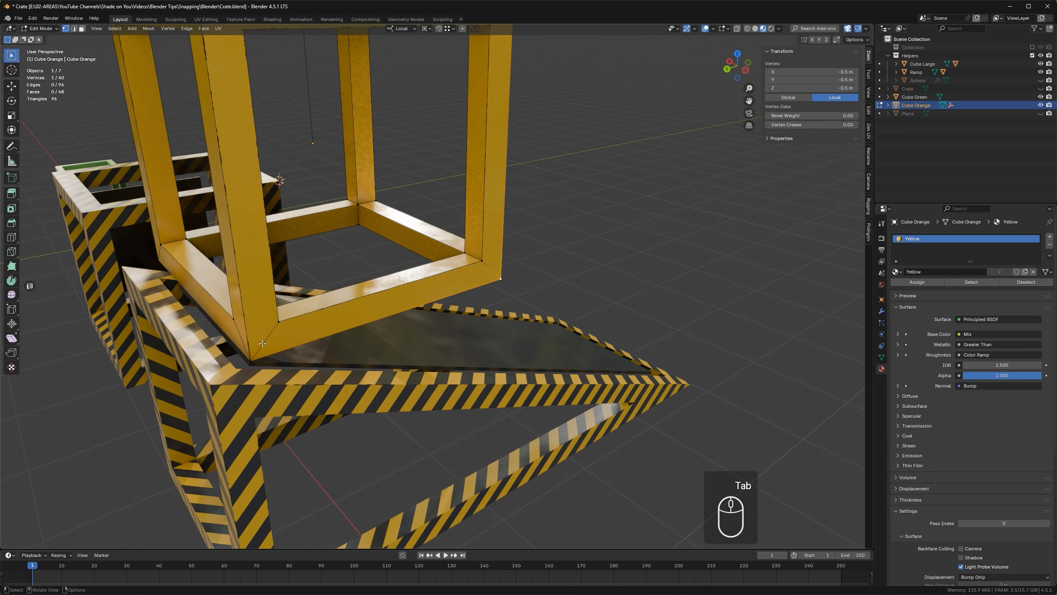
{"action": "left_click", "coordinate": [250, 361]}
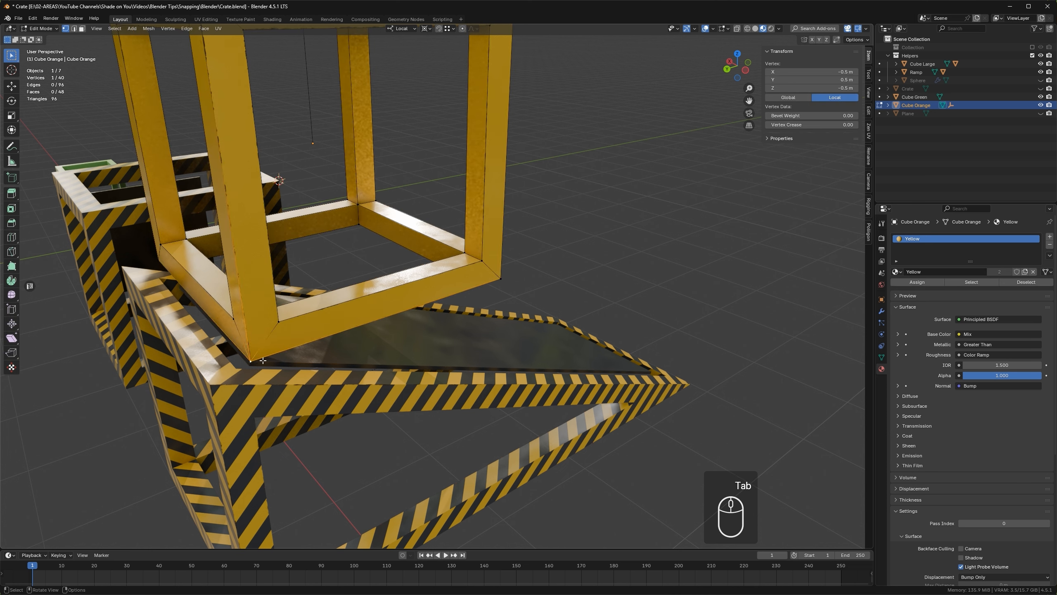
{"action": "key", "text": "shift+s"}
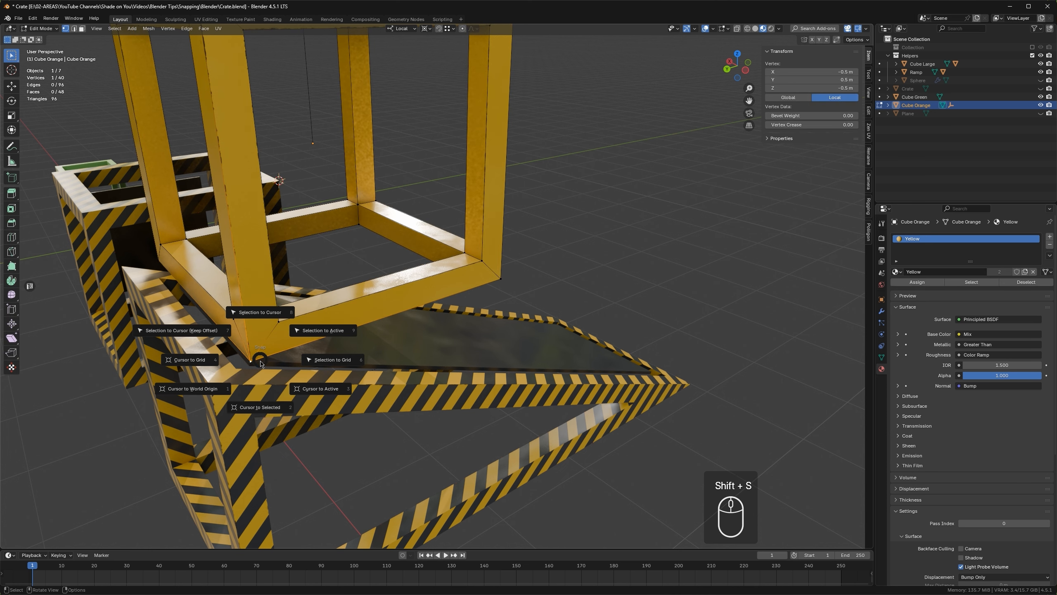
{"action": "left_click", "coordinate": [259, 407]}
{"action": "key", "text": "Tab"}
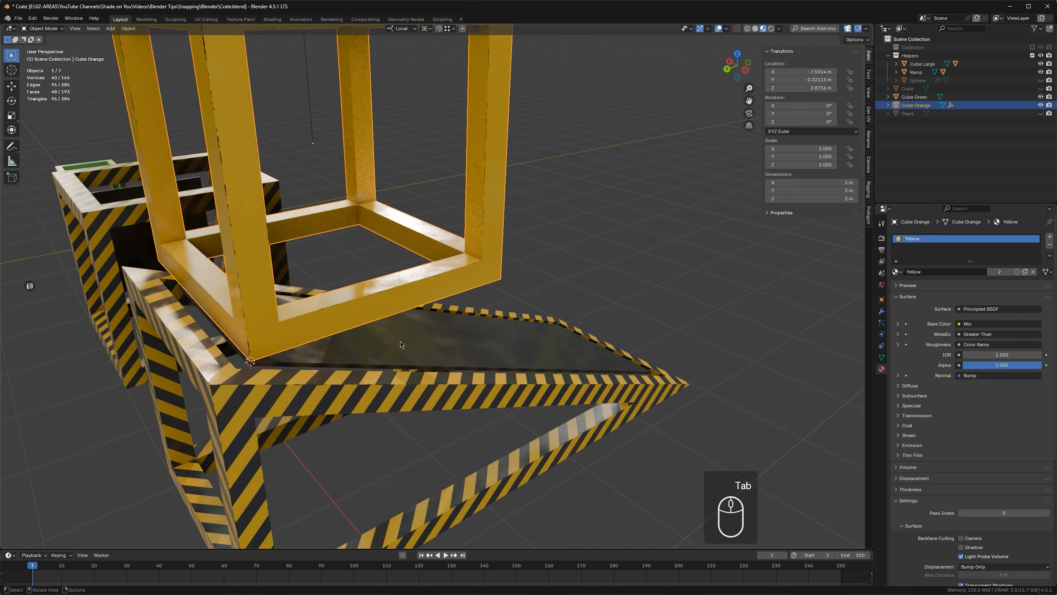
Rotate the orange cube about 21.8° around local X, snapping its lower downhill corner to the inner corner at the ramp's low end
{"action": "key", "text": "r"}
{"action": "key", "text": "x"}
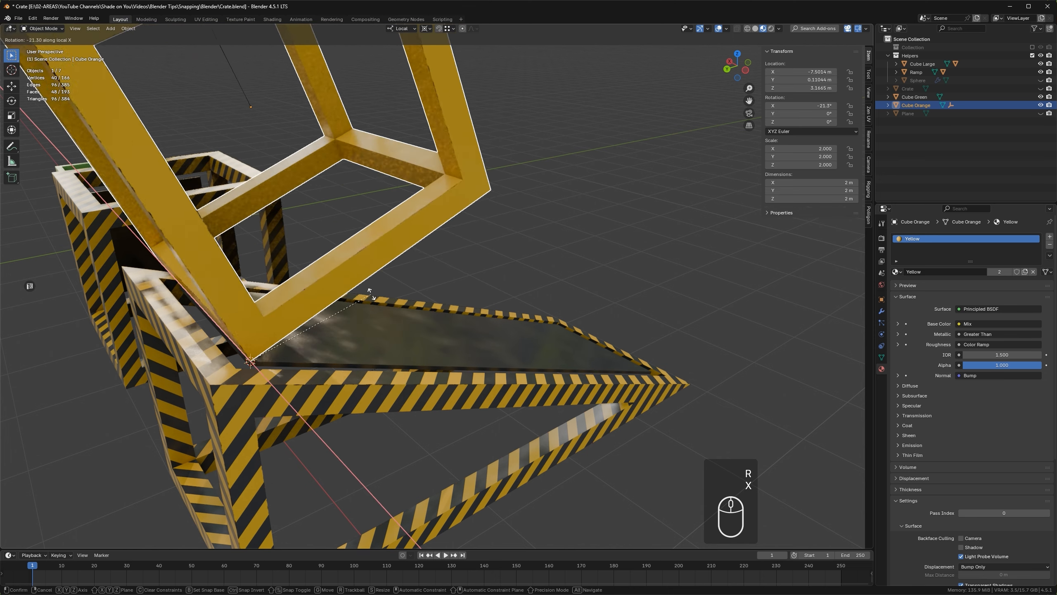
{"action": "key", "text": "b"}
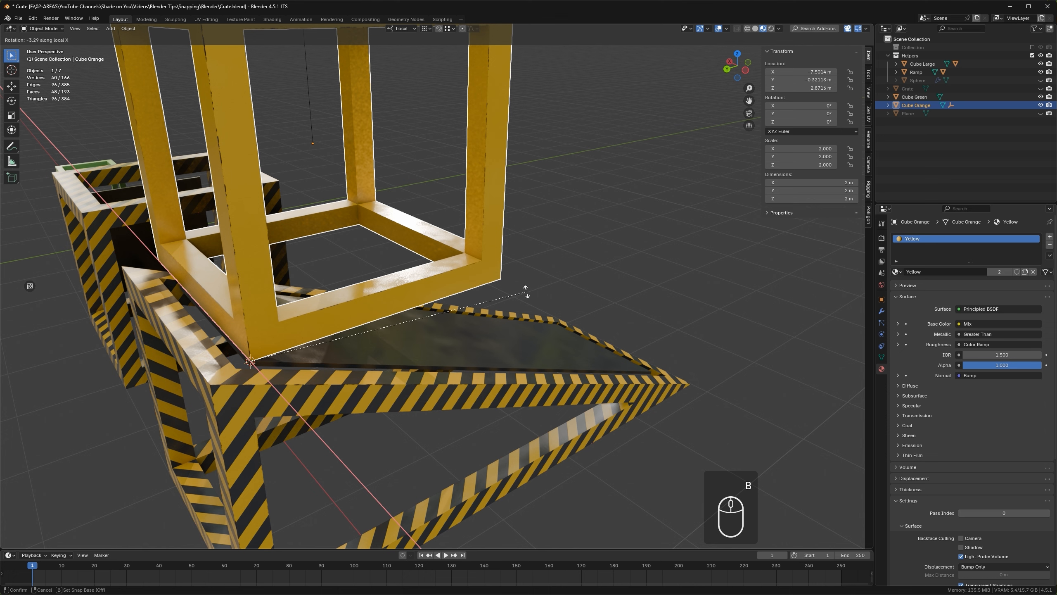
{"action": "left_click", "coordinate": [500, 279]}
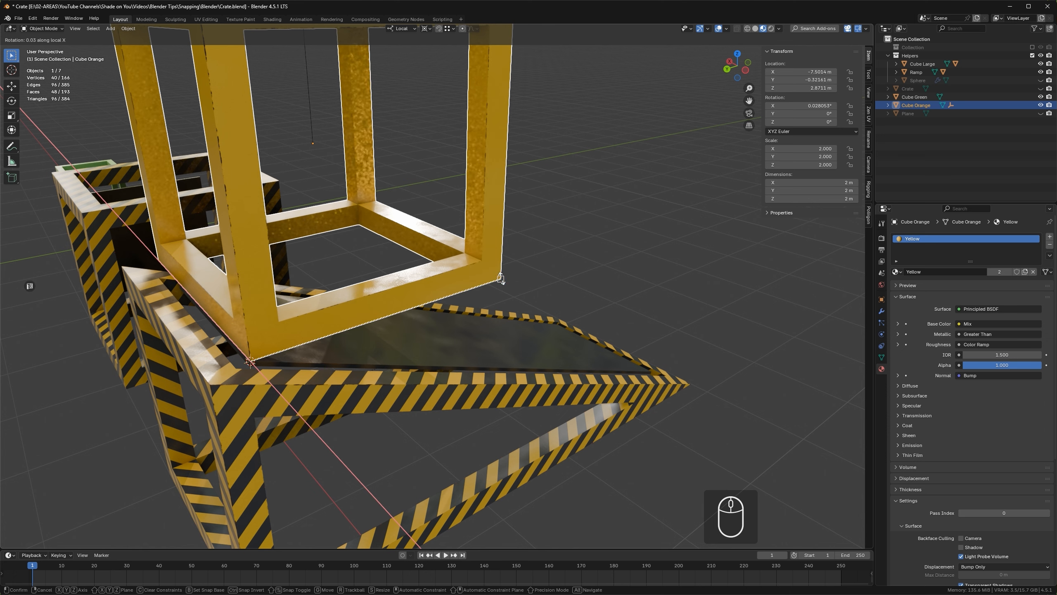
{"action": "left_click", "coordinate": [651, 370]}
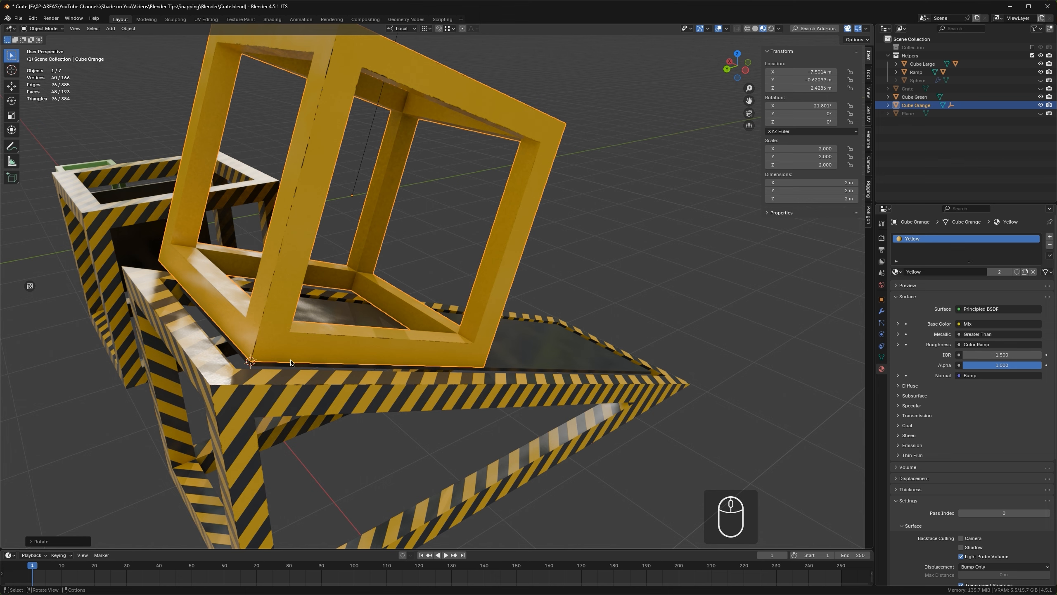
Scale the orange cube to about 1.388, snapping its other lower uphill corner to the opposite inner corner at the ramp's high end
{"action": "middle_click_drag", "start_coordinate": [292, 336], "coordinate": [372, 347]}
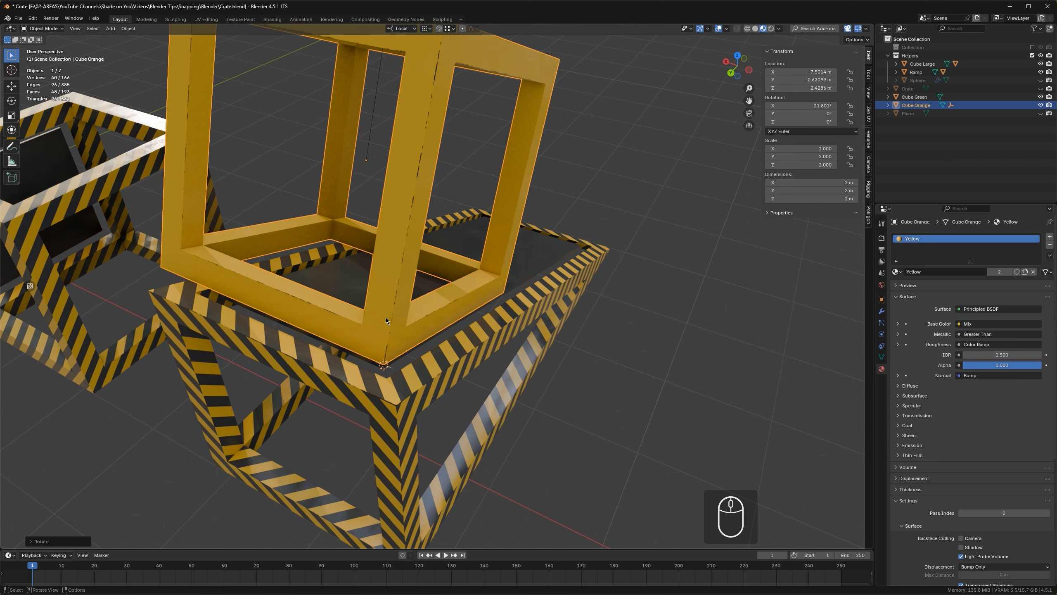
{"action": "key", "text": "s"}
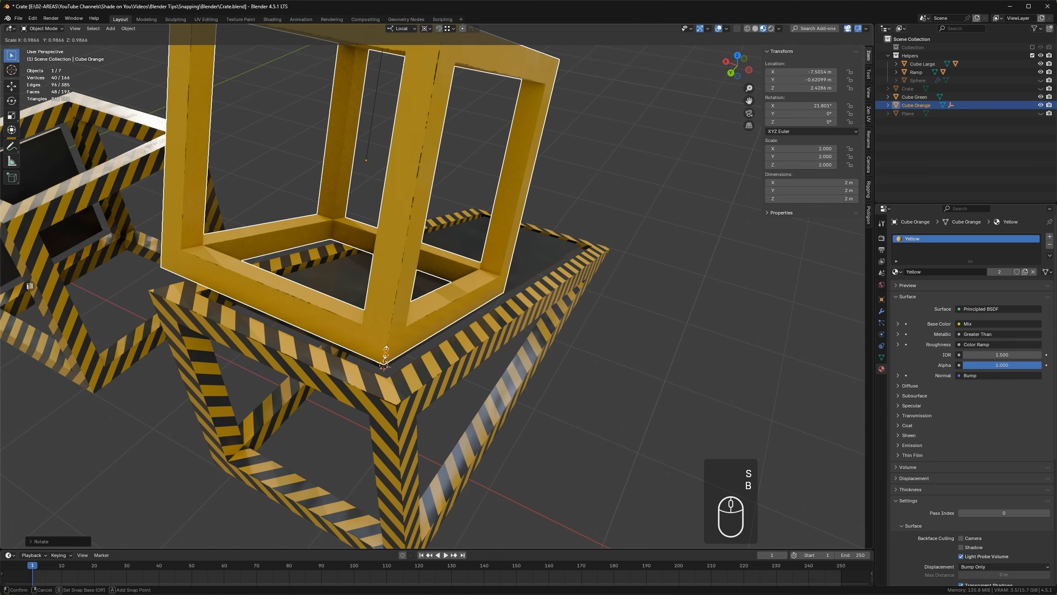
{"action": "key", "text": "b"}
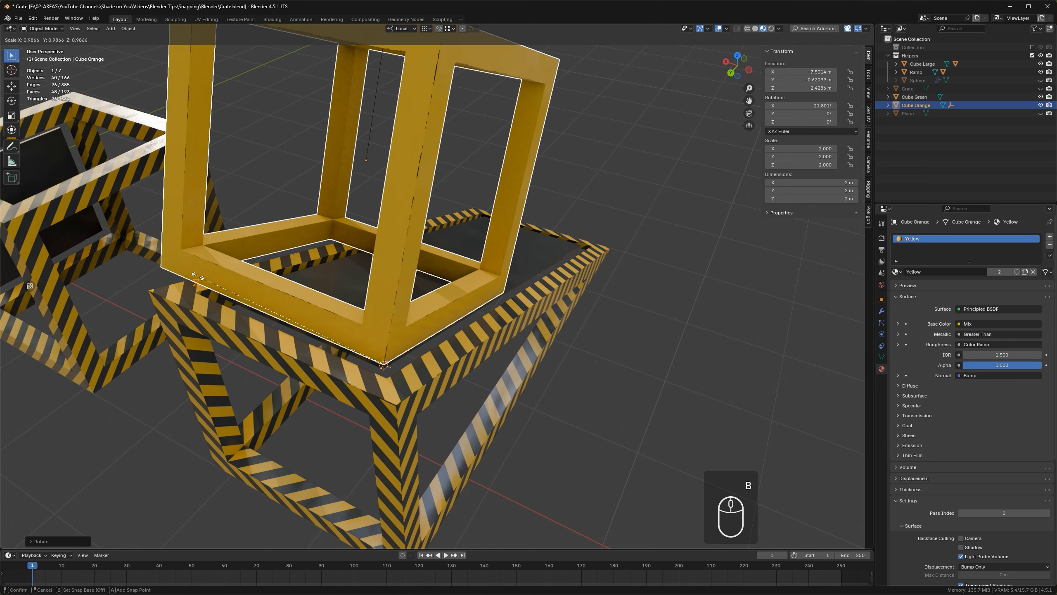
{"action": "left_click", "coordinate": [160, 266]}
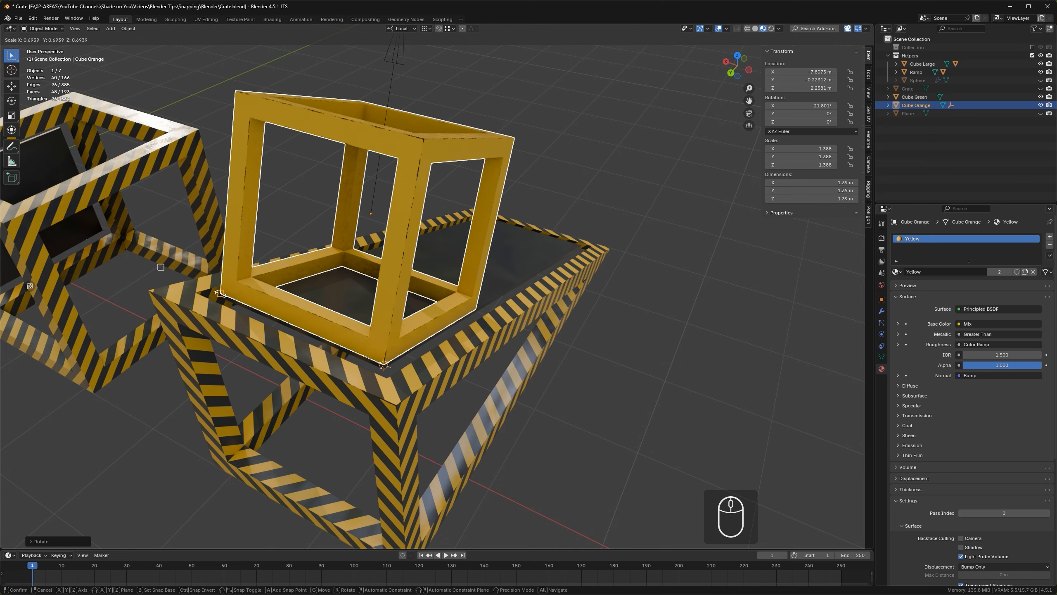
{"action": "left_click", "coordinate": [221, 293]}
{"action": "middle_click_drag", "start_coordinate": [221, 293], "coordinate": [433, 343]}
{"action": "scroll", "coordinate": [496, 364], "scroll_direction": "down", "scroll_amount": 3}
{"action": "middle_click_drag", "start_coordinate": [433, 343], "coordinate": [420, 335]}
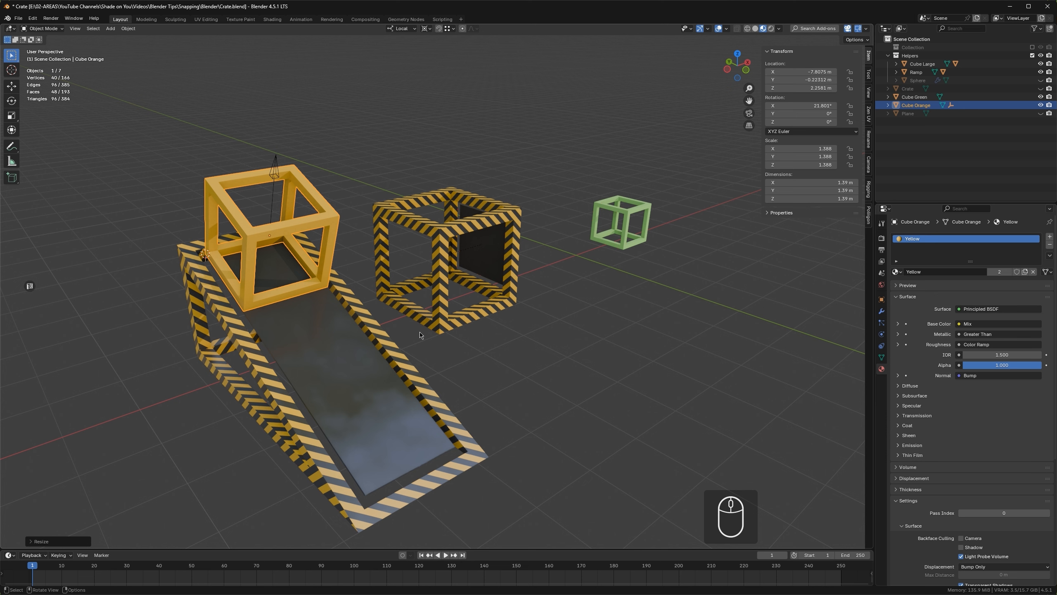